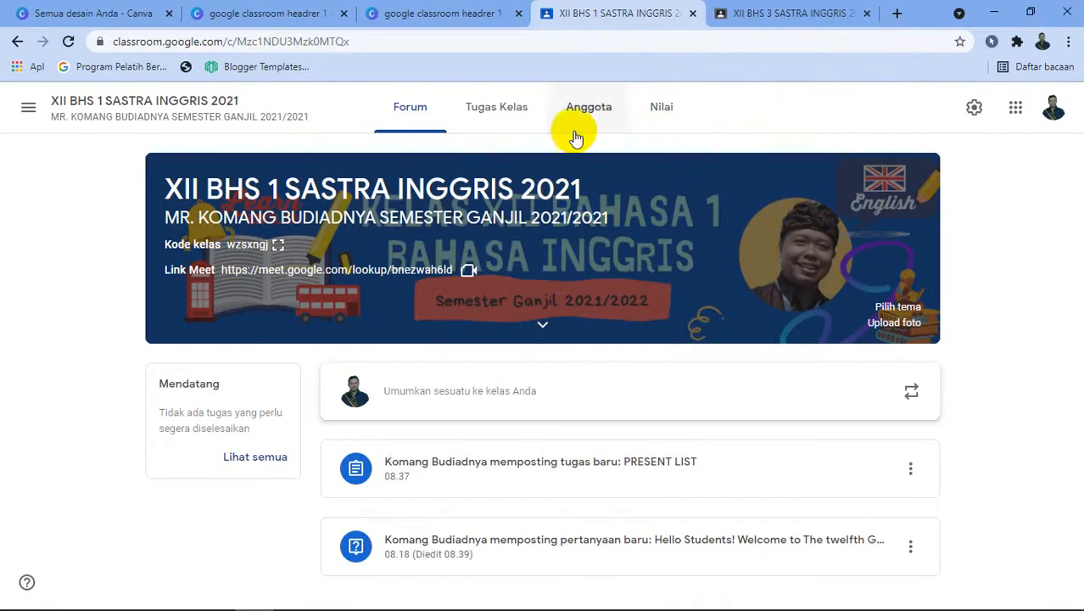
# Close the two open Google Classroom header design tabs and switch to Canva's list of all designs
pyautogui.click(518, 13)
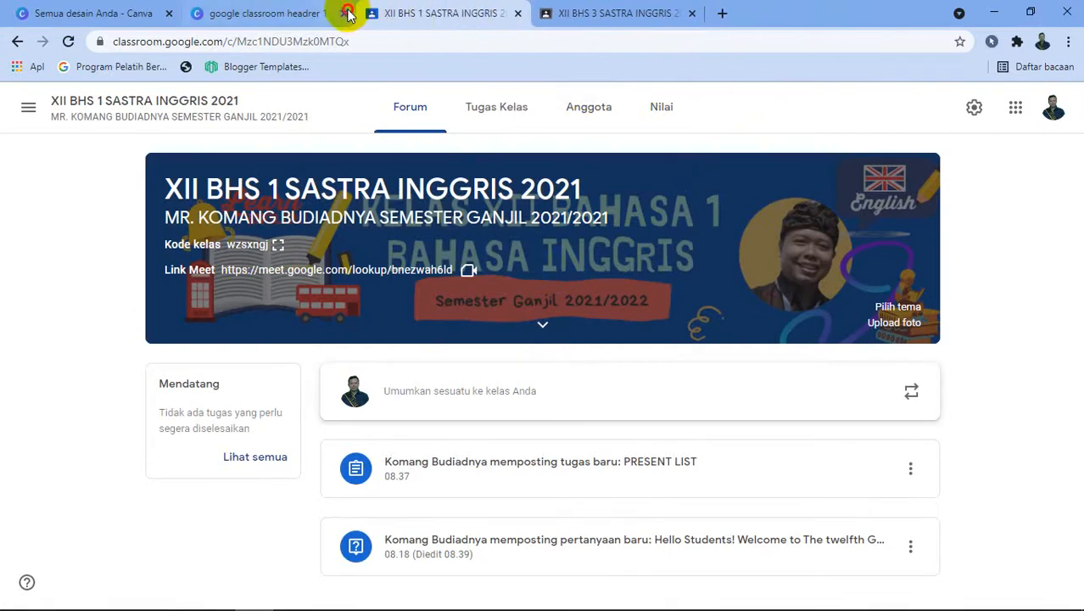
pyautogui.click(344, 14)
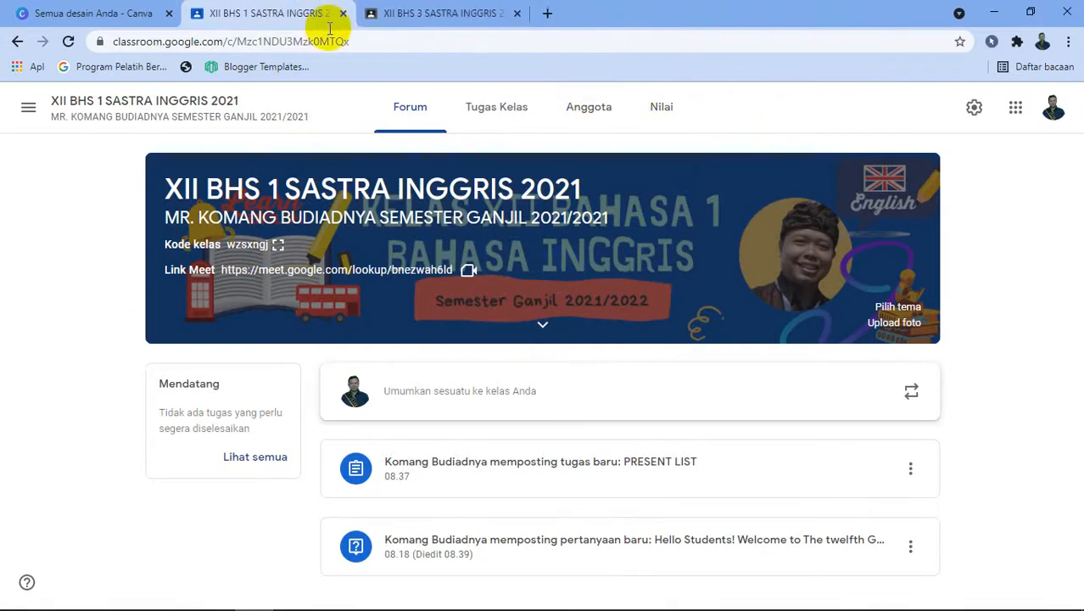
pyautogui.click(138, 18)
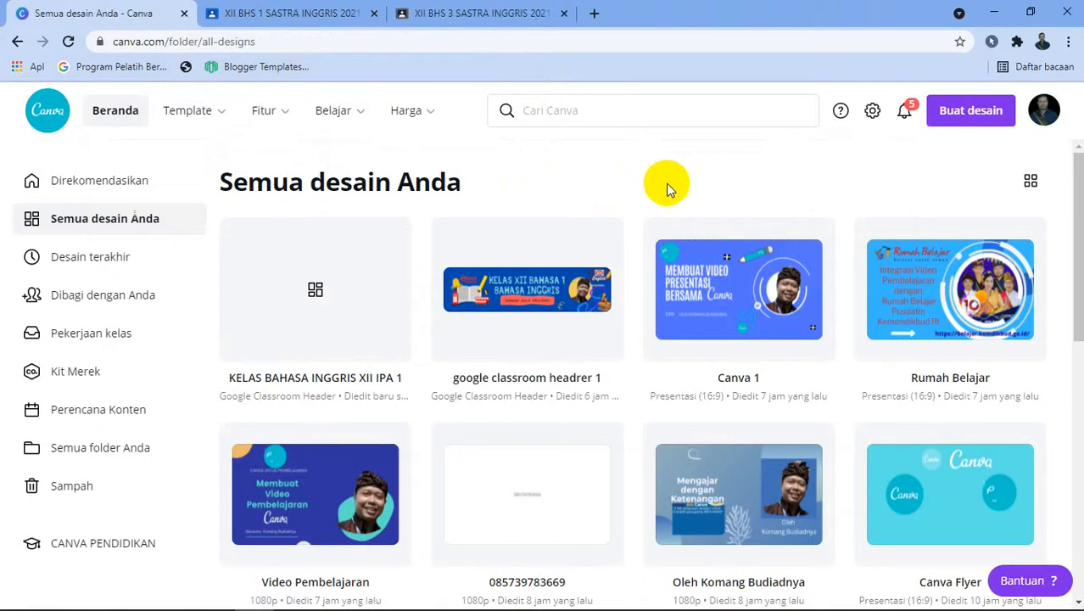
# Search Canva for "HEADER GOOGLE CLASSROOM" templates
pyautogui.click(570, 111)
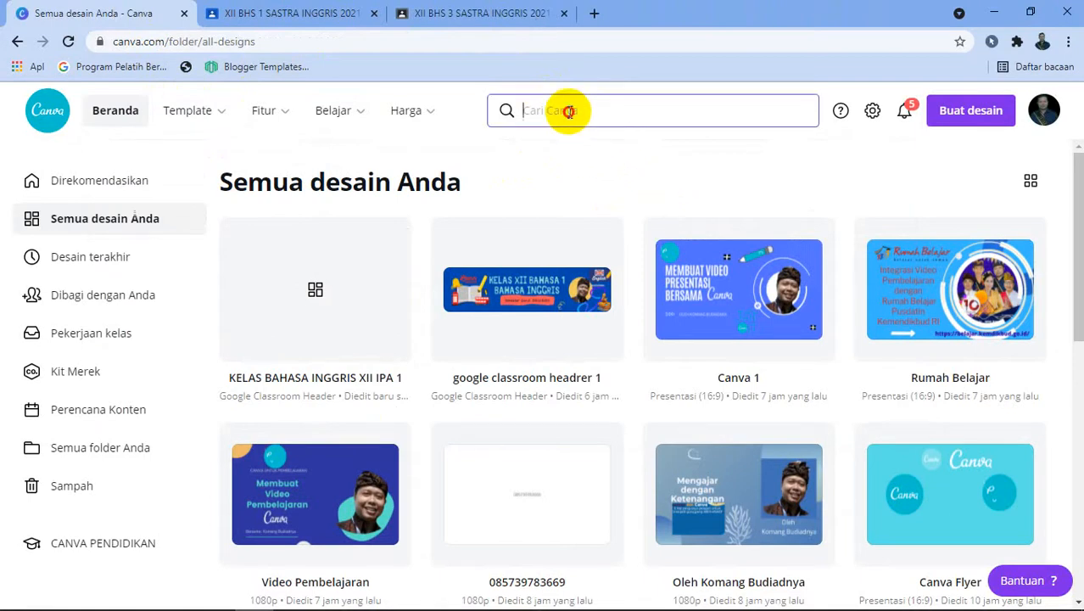
pyautogui.write('HE')
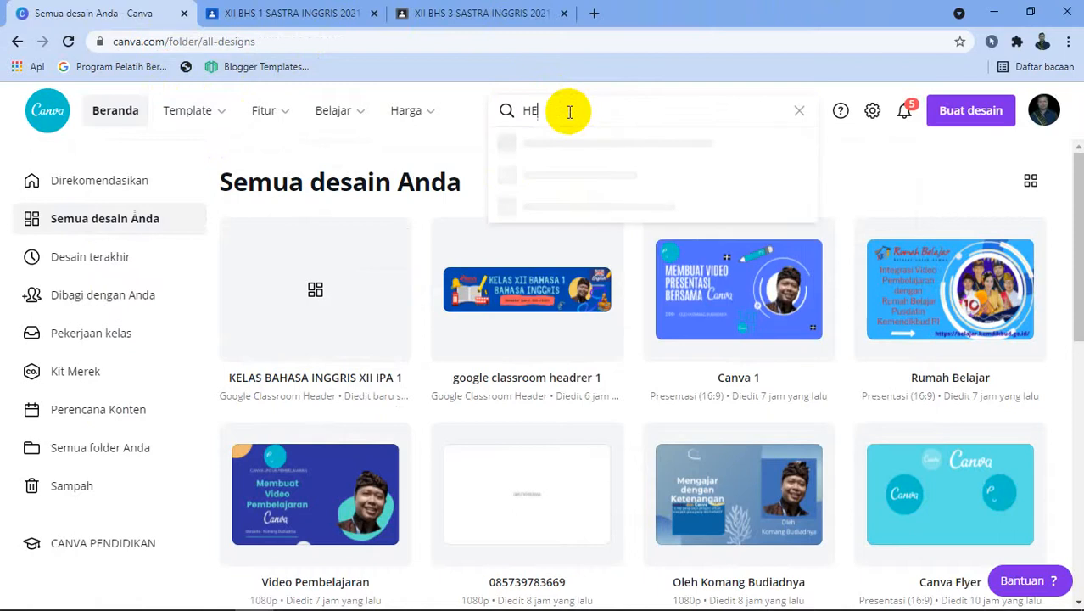
pyautogui.write('ADER GOOGLE CLASSROOM')
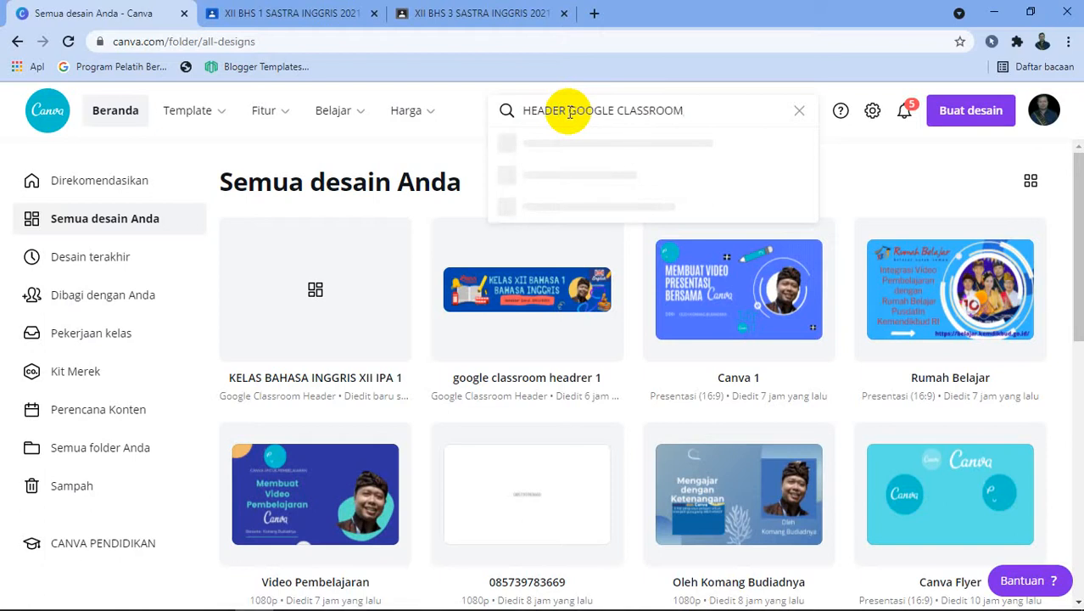
pyautogui.press('Return')
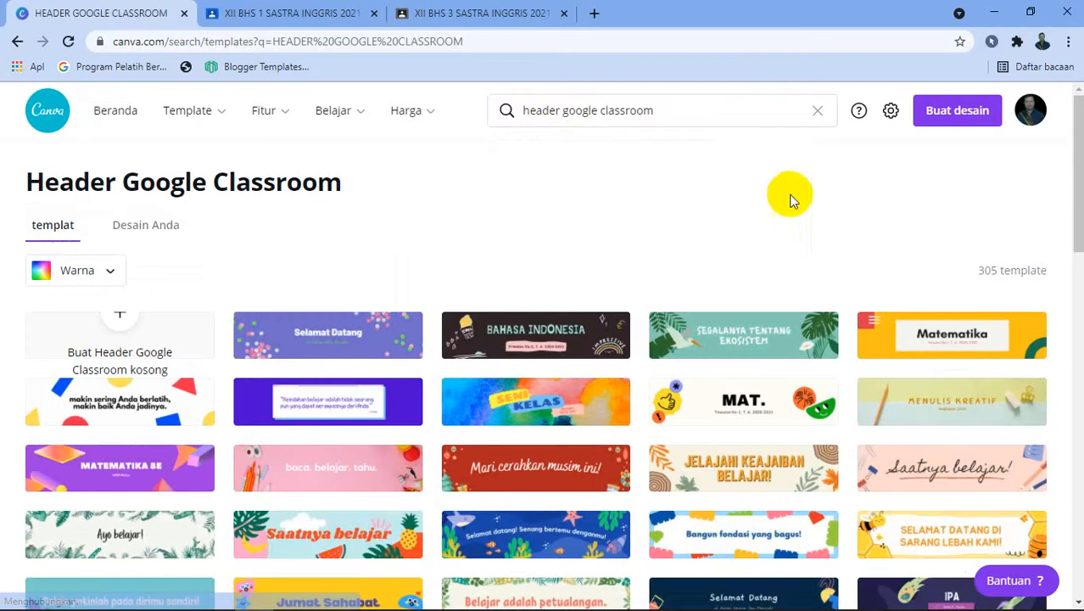
# Browse the header templates and create a blank Google Classroom header design
pyautogui.click(1078, 195)
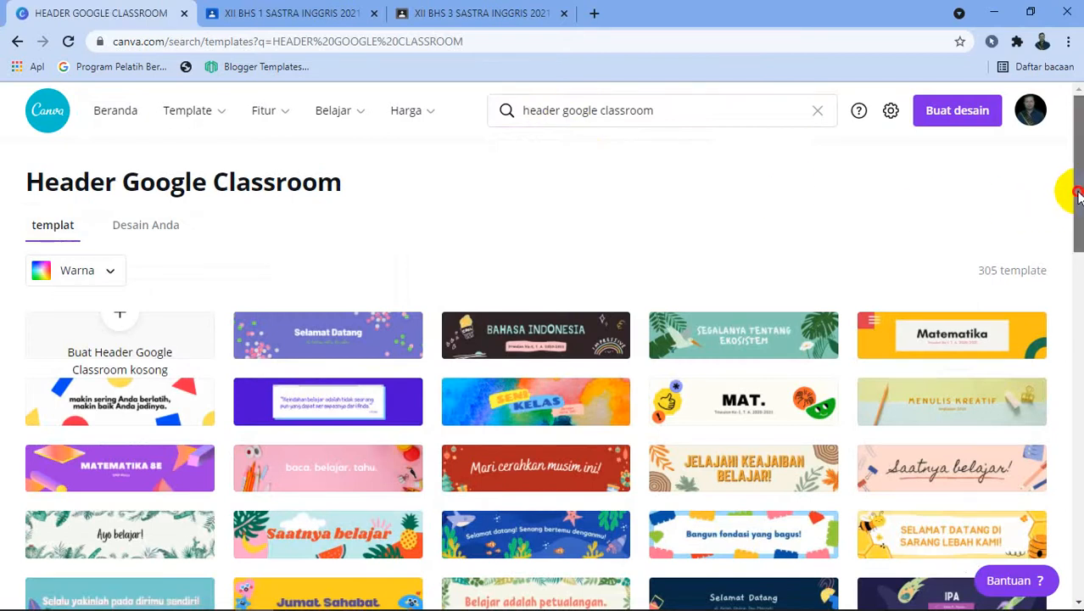
pyautogui.moveTo(1079, 195)
pyautogui.mouseDown()
pyautogui.moveTo(1074, 516)
pyautogui.moveTo(1069, 273)
pyautogui.mouseUp()
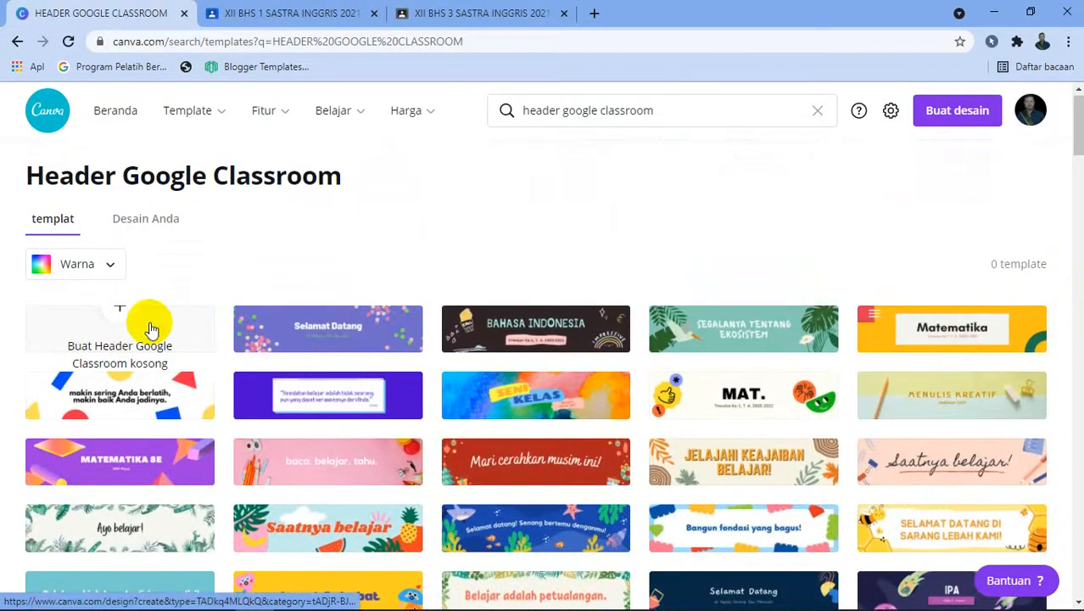
pyautogui.scroll(1, 130, 336)
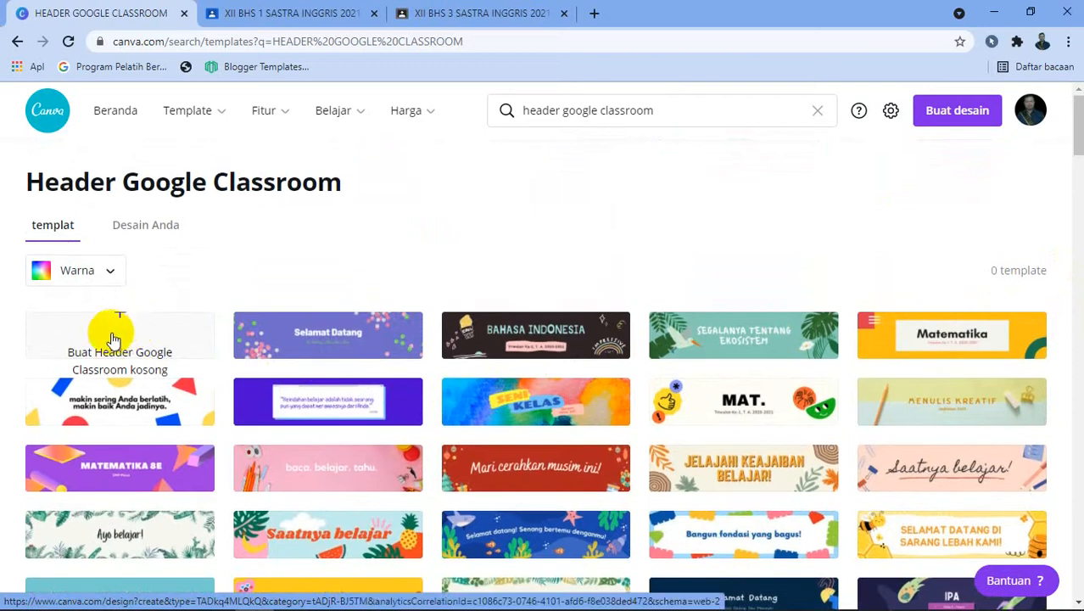
pyautogui.click(114, 332)
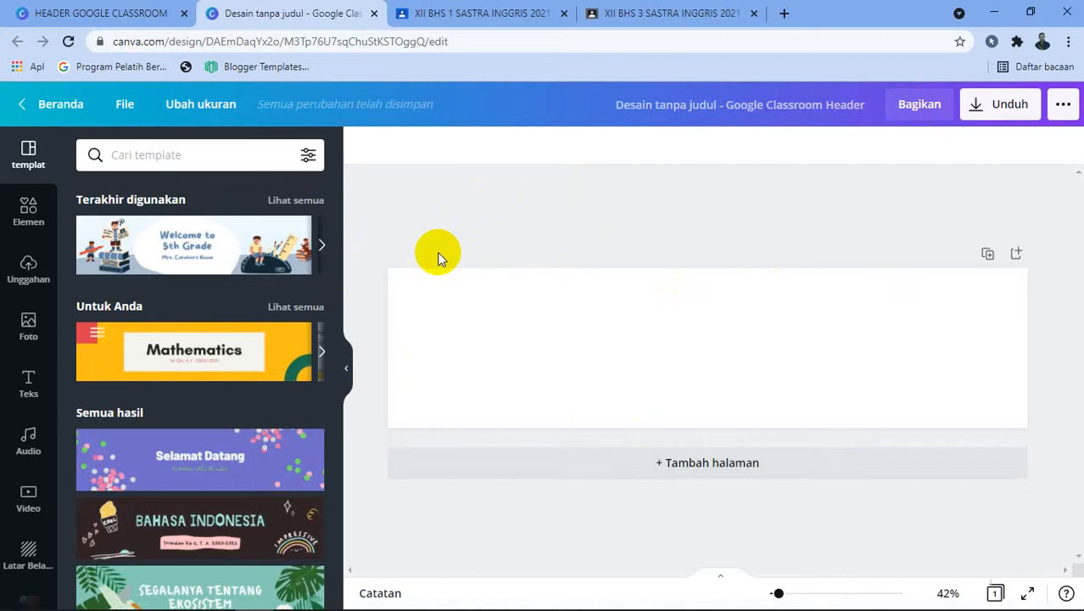
# Set the blank banner's background to the dark blue from the standard colors
pyautogui.click(26, 556)
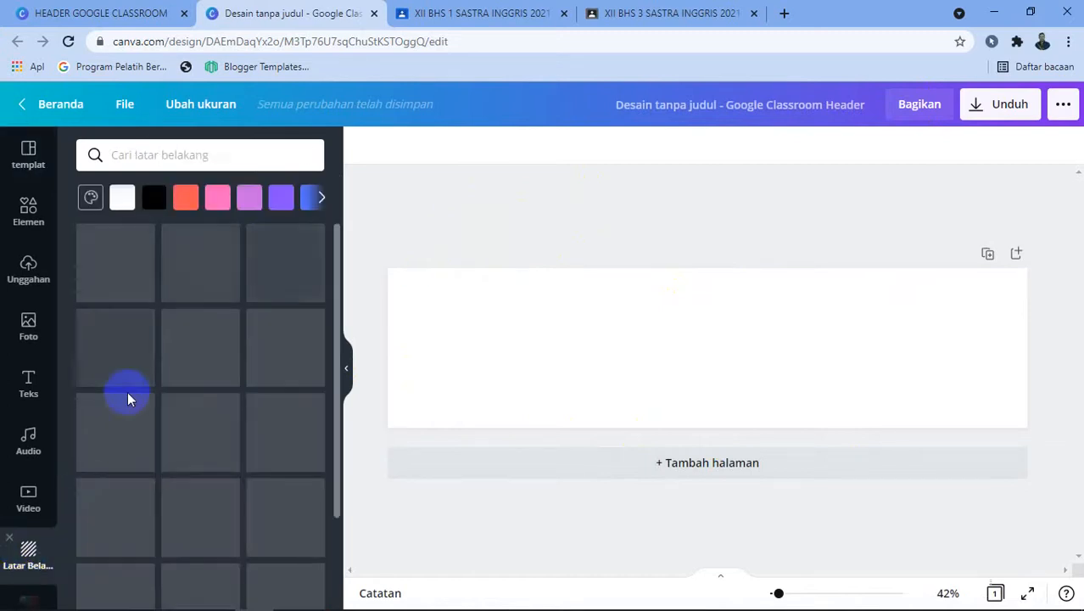
pyautogui.click(321, 204)
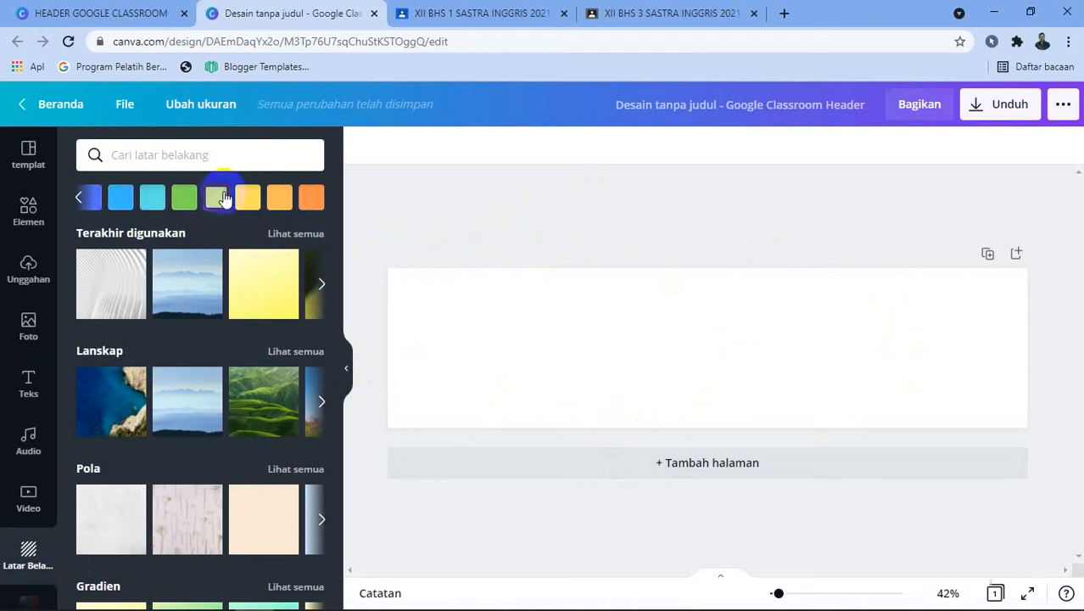
pyautogui.click(90, 197)
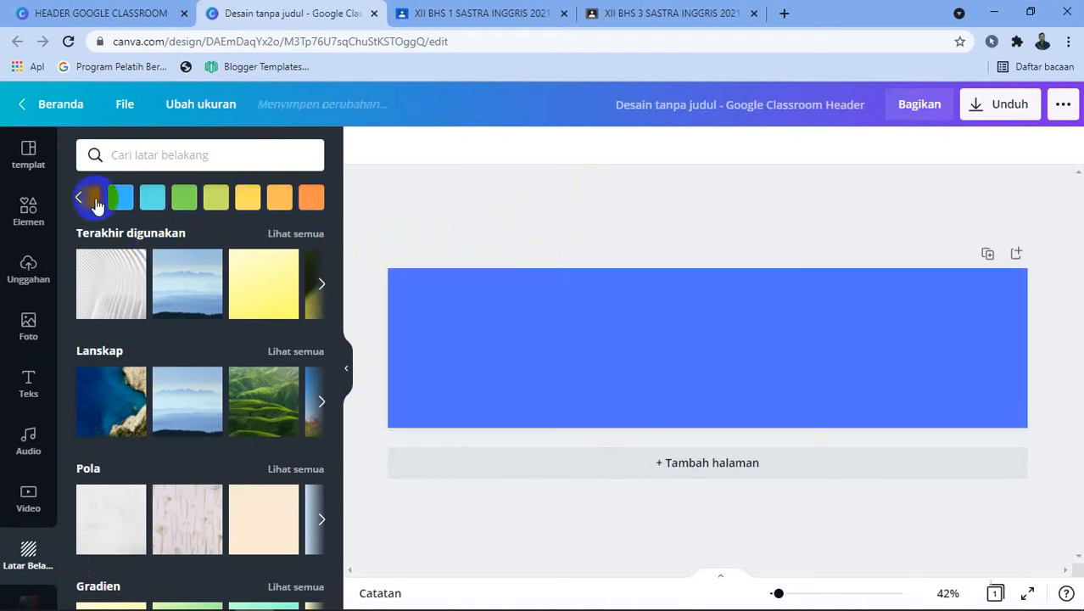
pyautogui.click(79, 197)
pyautogui.click(90, 197)
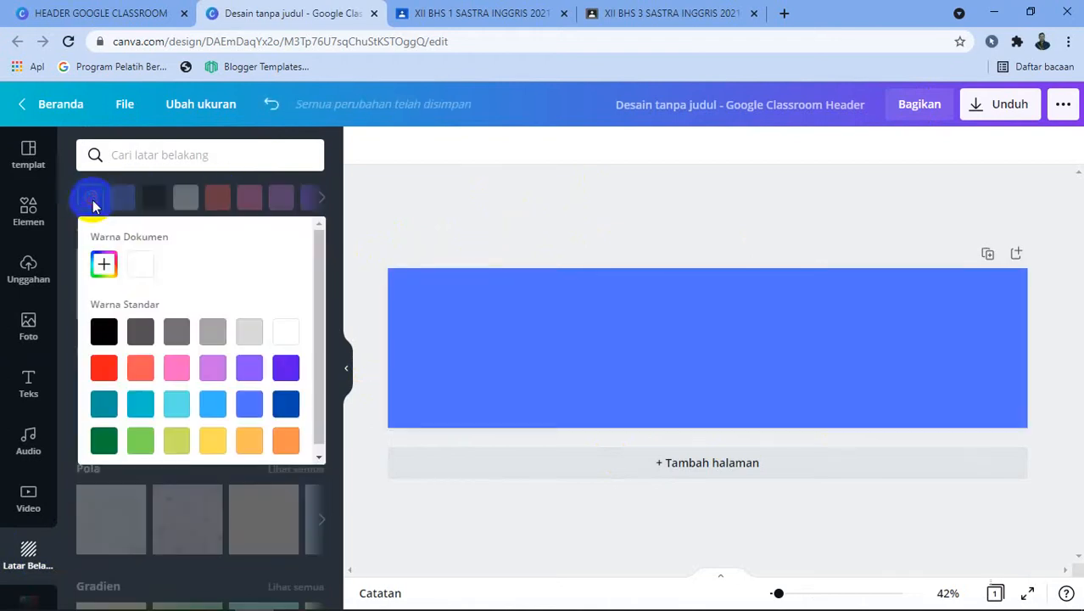
pyautogui.click(286, 404)
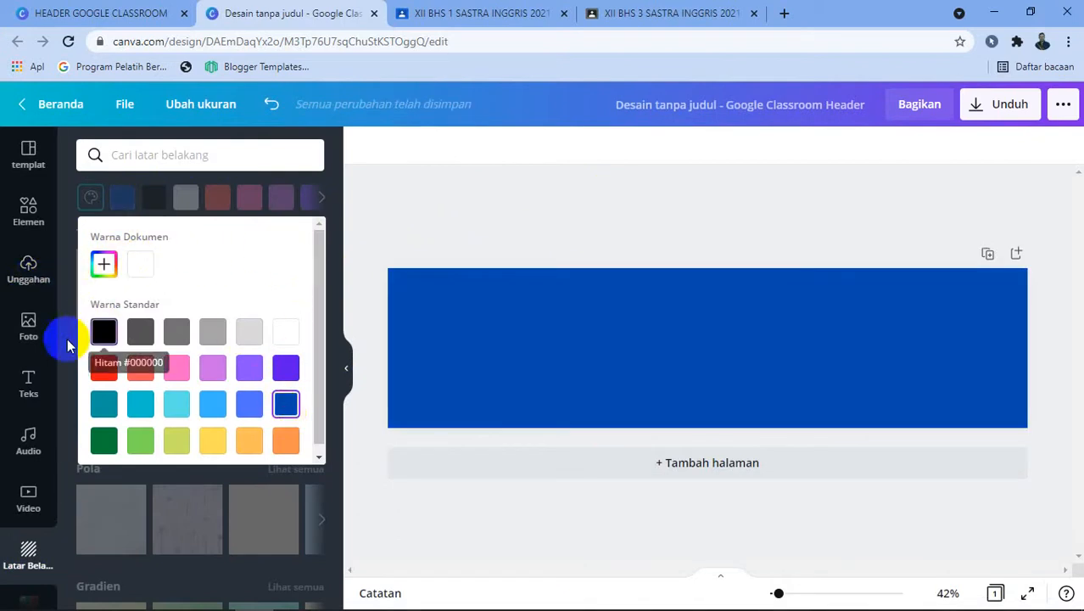
# Add a heading text box to the blue banner and select its placeholder text for replacement
pyautogui.click(30, 392)
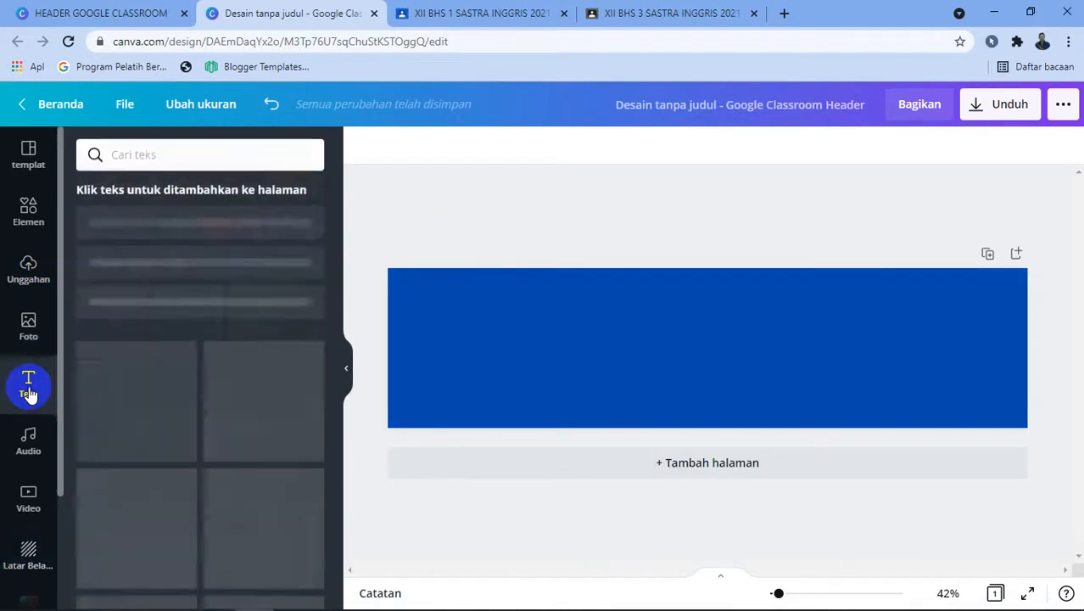
pyautogui.click(183, 255)
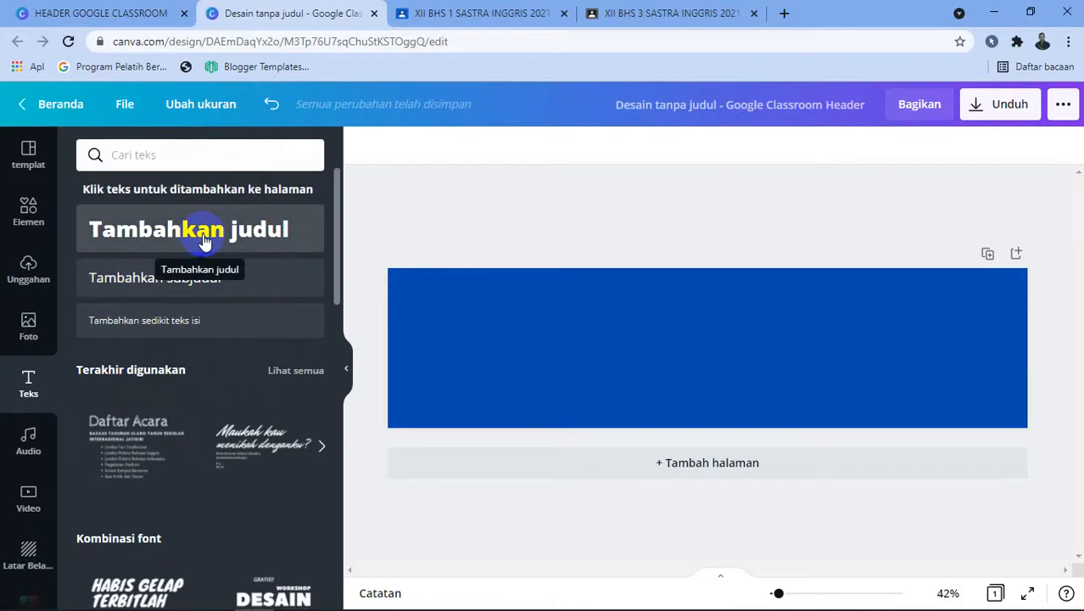
pyautogui.click(203, 242)
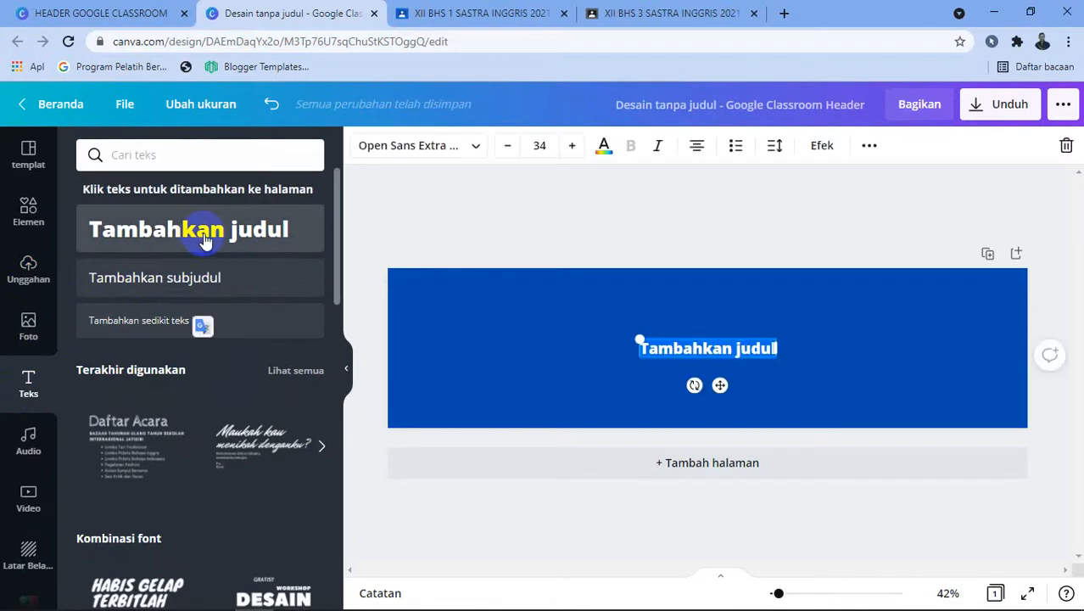
pyautogui.click(659, 355)
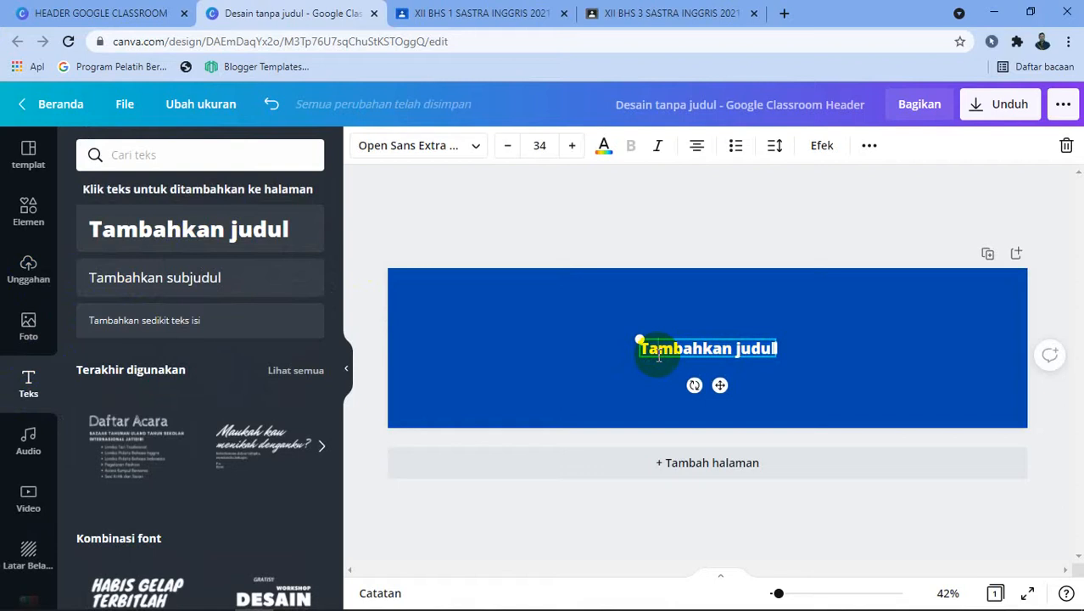
pyautogui.tripleClick(659, 356)
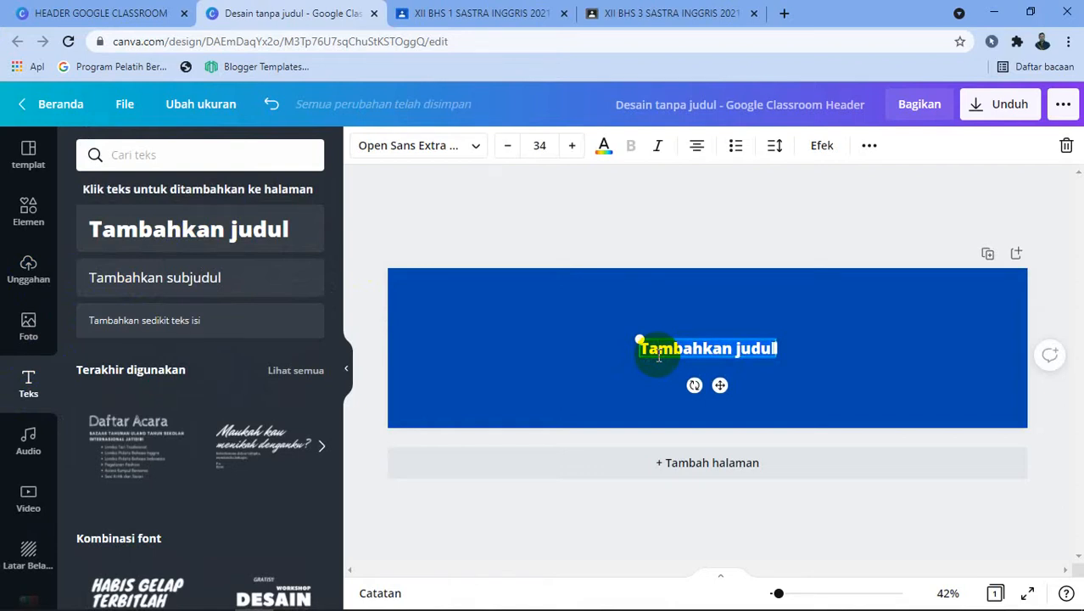
pyautogui.write('kelas')
pyautogui.press('BackSpace')
pyautogui.press('BackSpace')
pyautogui.press('BackSpace')
pyautogui.press('BackSpace')
pyautogui.press('BackSpace')
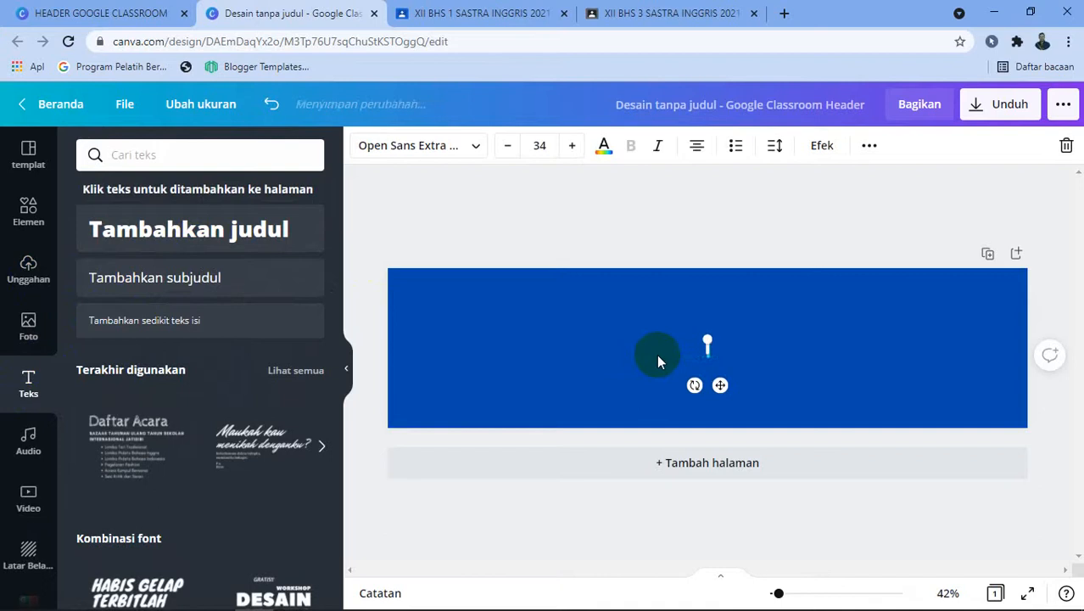
# Enter "KELAS SASTRA INGGRIS" as the banner's heading text
pyautogui.write('KELAS')
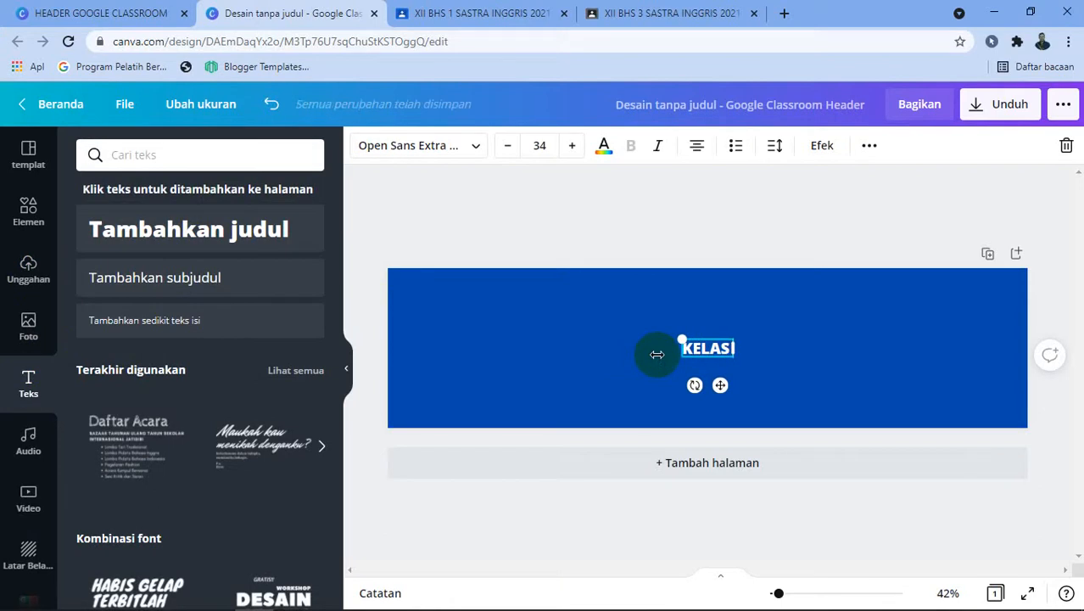
pyautogui.write(' SAST')
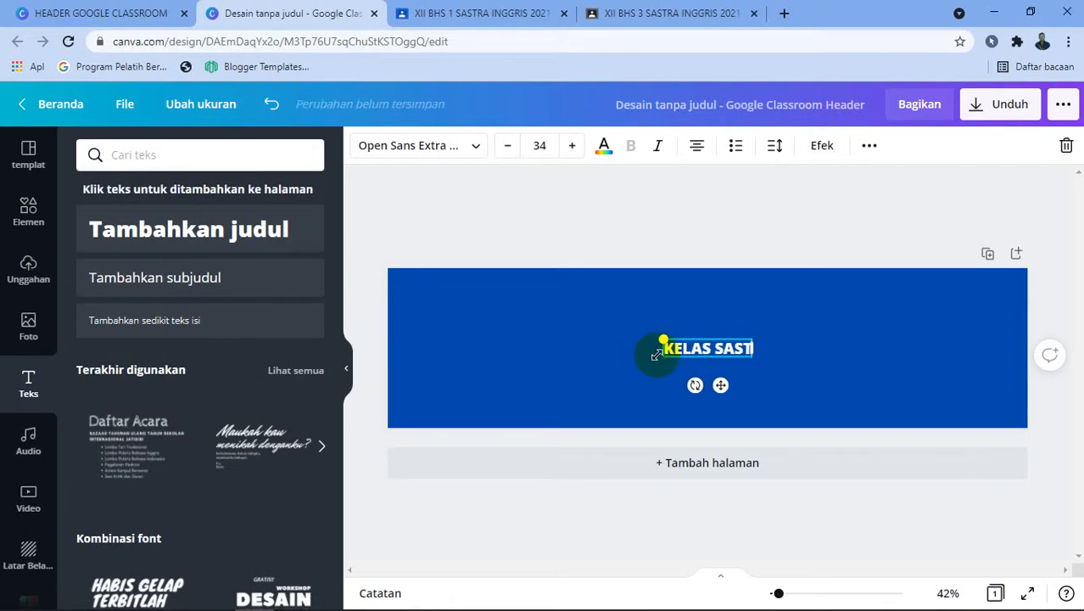
pyautogui.write('RA INGGRID')
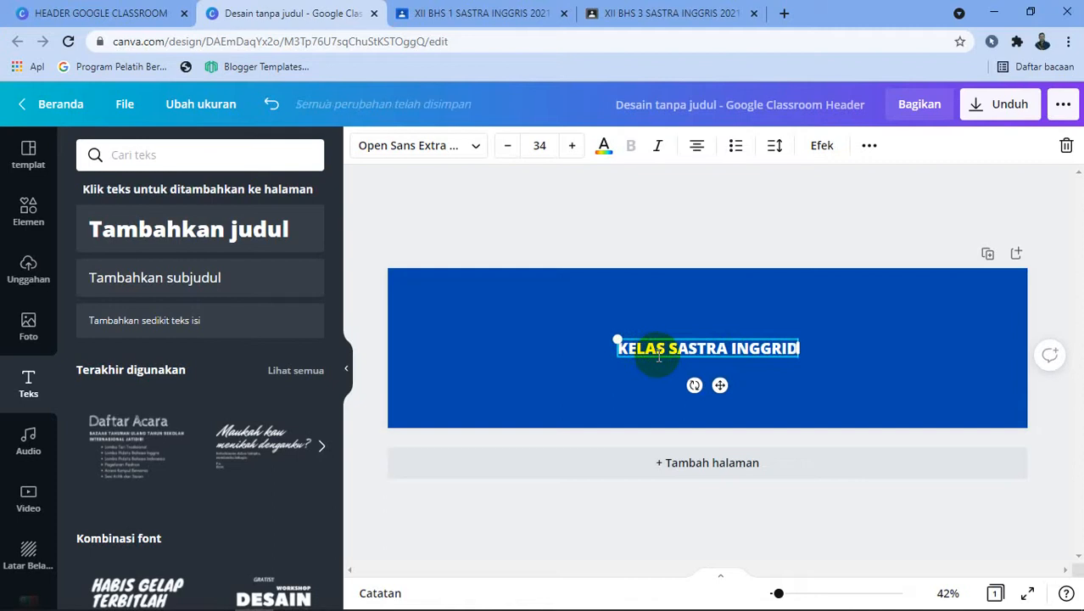
pyautogui.press('BackSpace')
pyautogui.write('S')
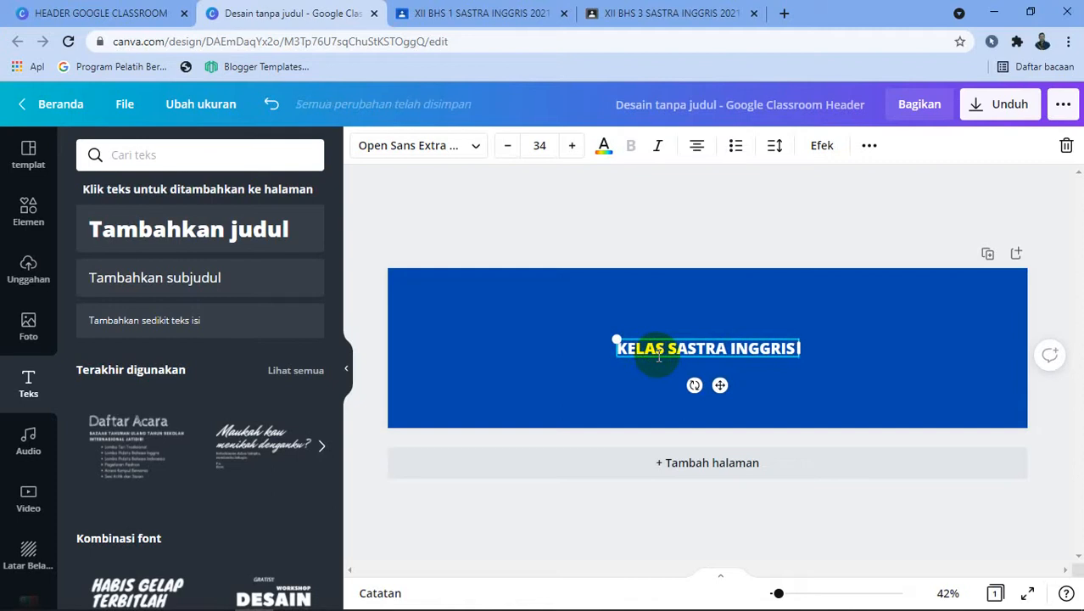
pyautogui.write(' BAHASA')
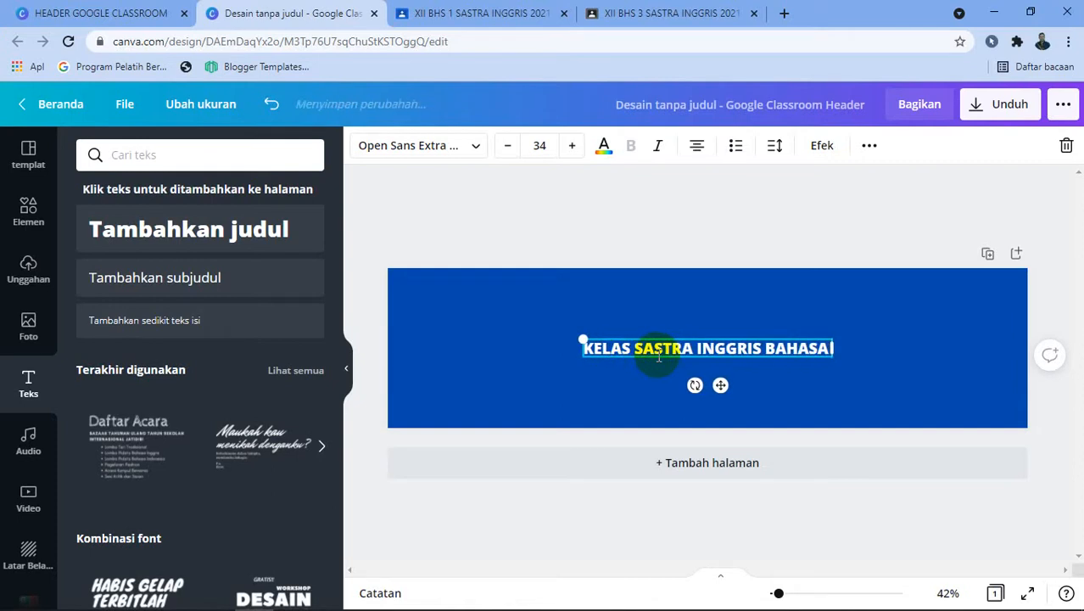
pyautogui.press('BackSpace')
pyautogui.press('BackSpace')
pyautogui.press('BackSpace')
pyautogui.press('BackSpace')
pyautogui.press('BackSpace')
pyautogui.press('BackSpace')
pyautogui.press('BackSpace')
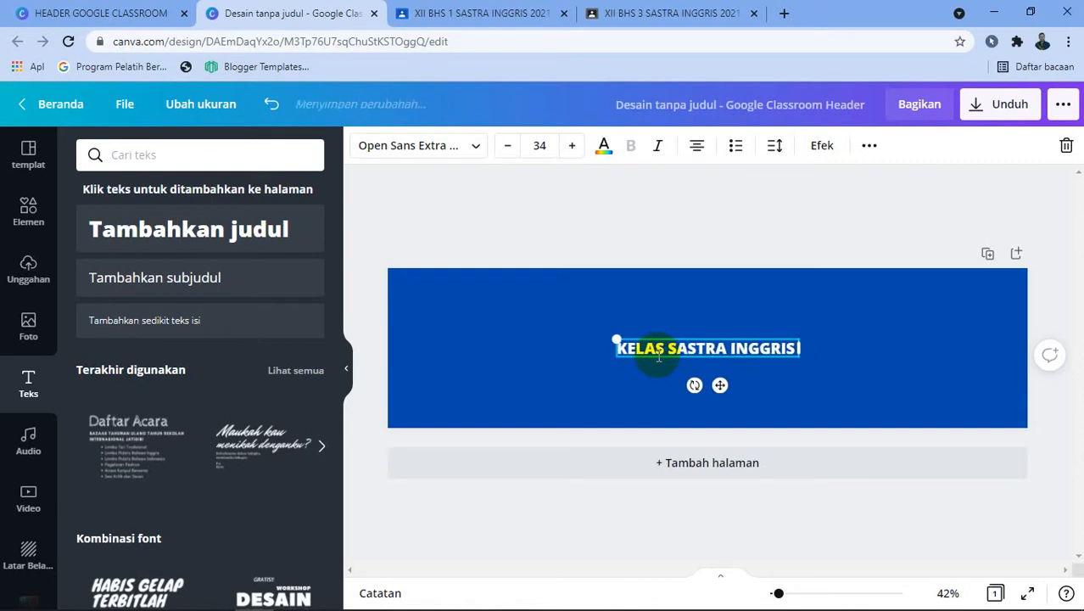
# Append "XII BHS 2" to the end of the heading text
pyautogui.write('XII BH')
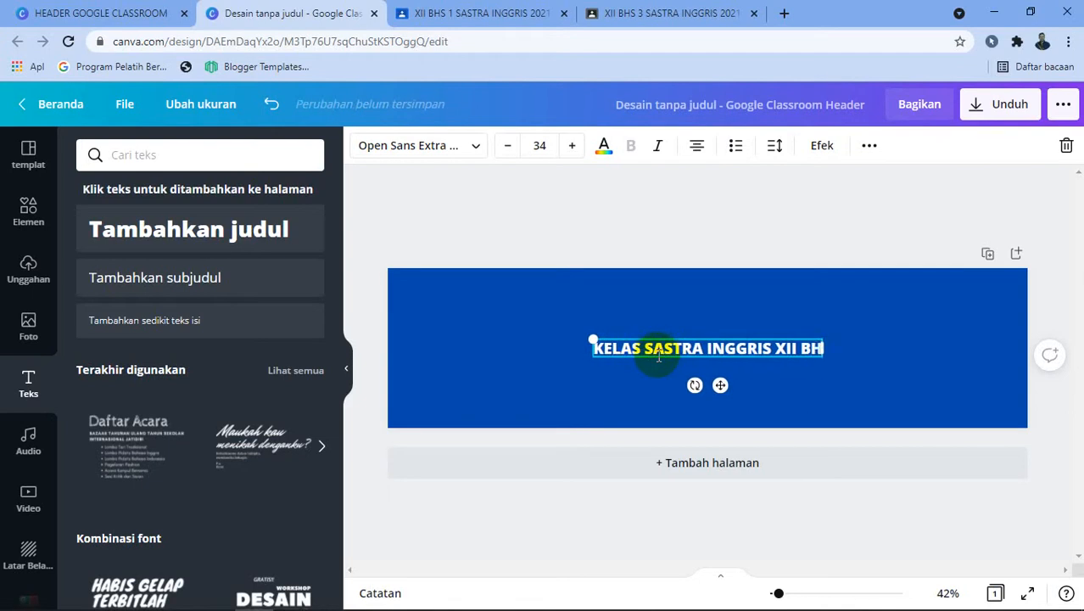
pyautogui.write('S 2')
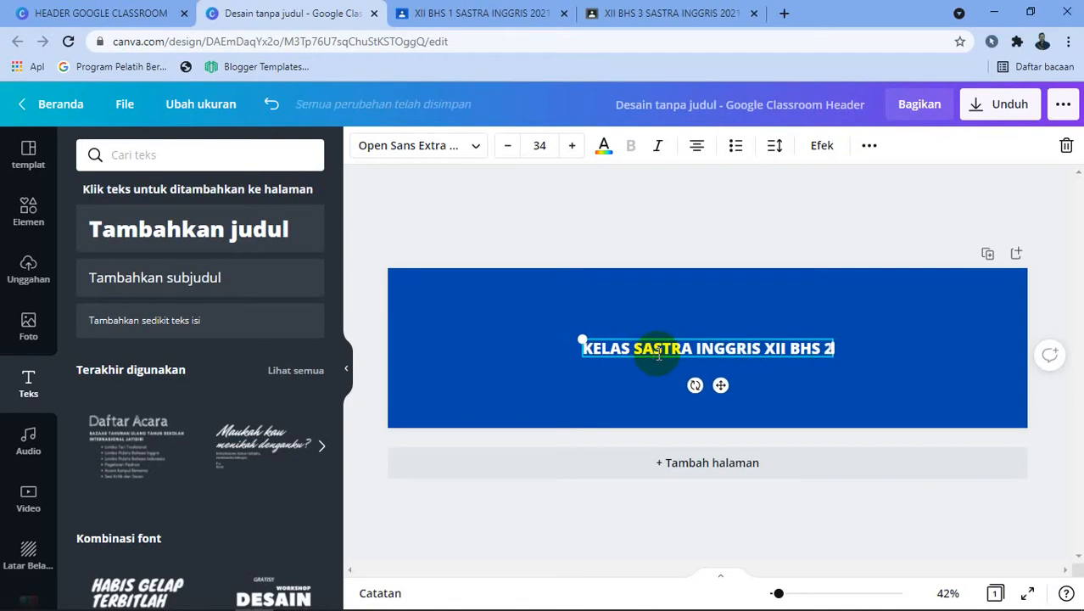
# Color the whole heading text with the yellow from the standard colors
pyautogui.hotkey('ctrl', 'a')
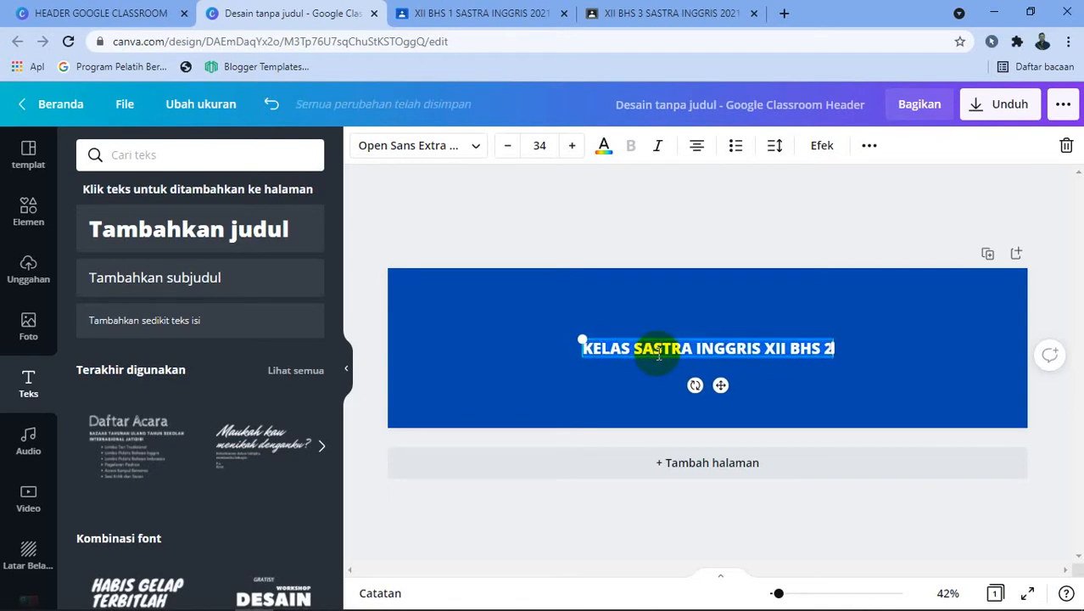
pyautogui.click(603, 147)
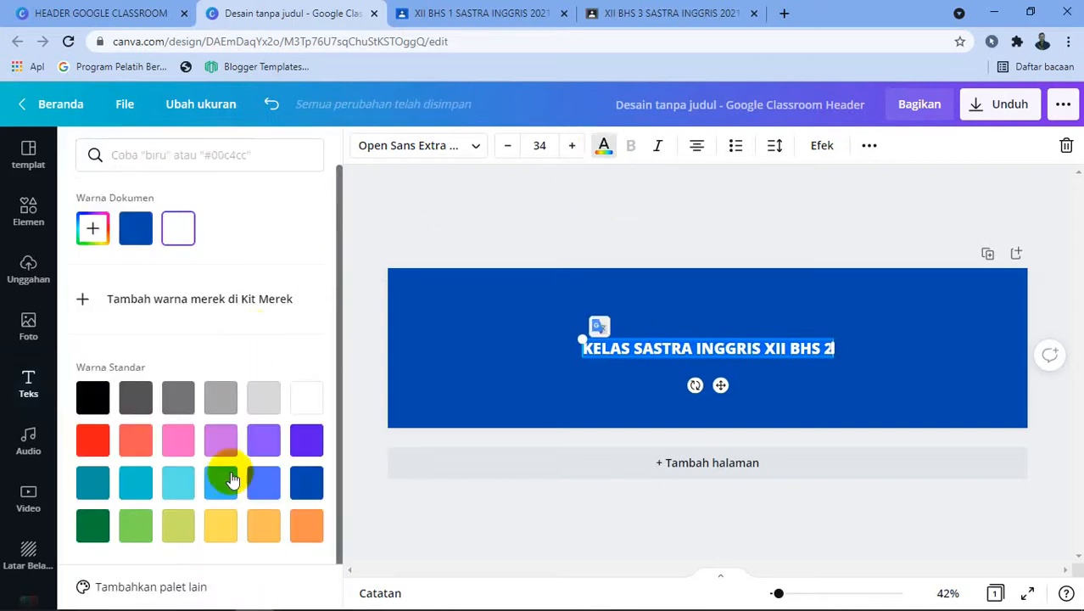
pyautogui.click(221, 527)
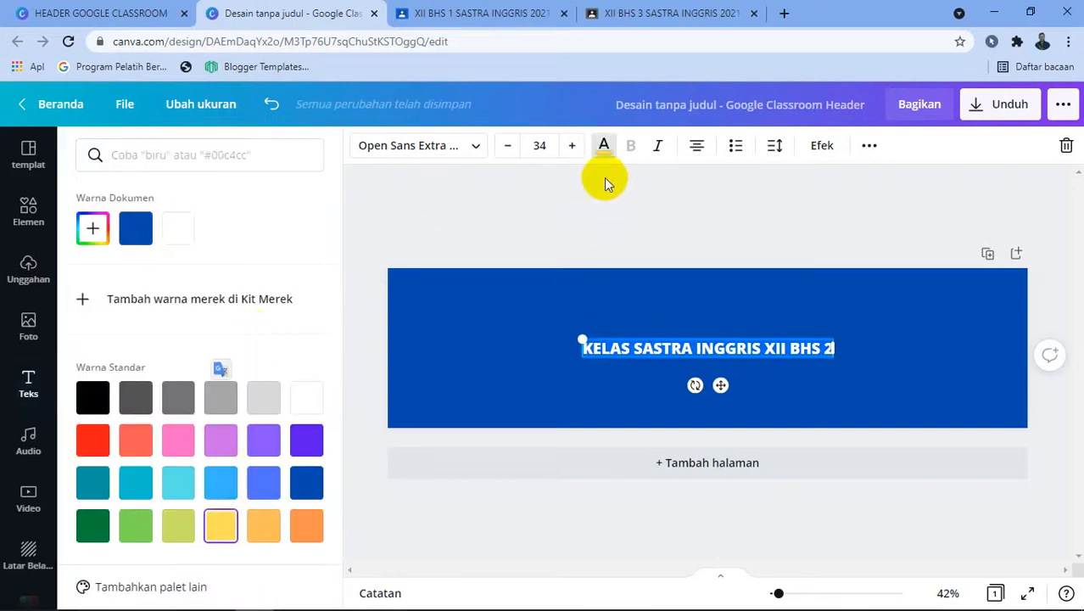
# Increase the heading's font size to 47
pyautogui.click(570, 146)
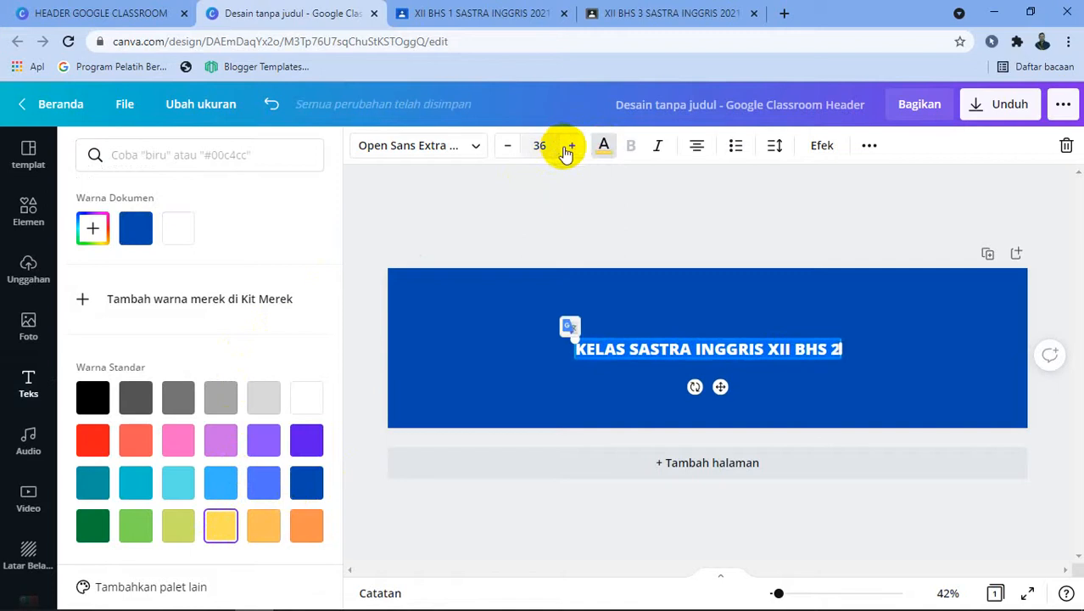
pyautogui.click(570, 146)
pyautogui.click(572, 146)
pyautogui.click(572, 146)
pyautogui.click(576, 147)
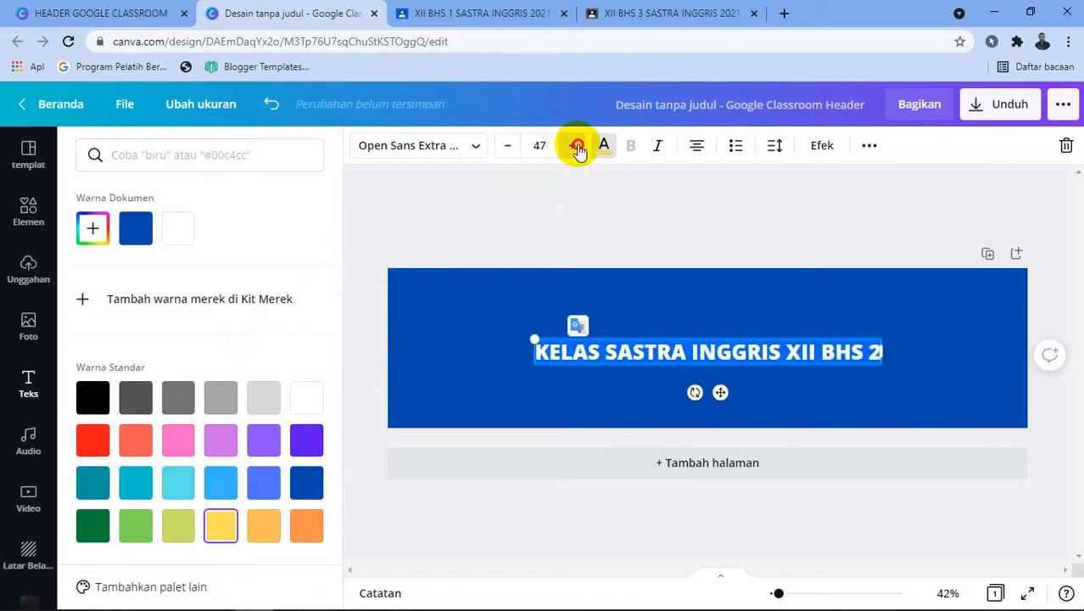
# Increase the heading's font size to 58 and move it up toward the banner's upper edge
pyautogui.click(577, 148)
pyautogui.click(577, 148)
pyautogui.click(577, 147)
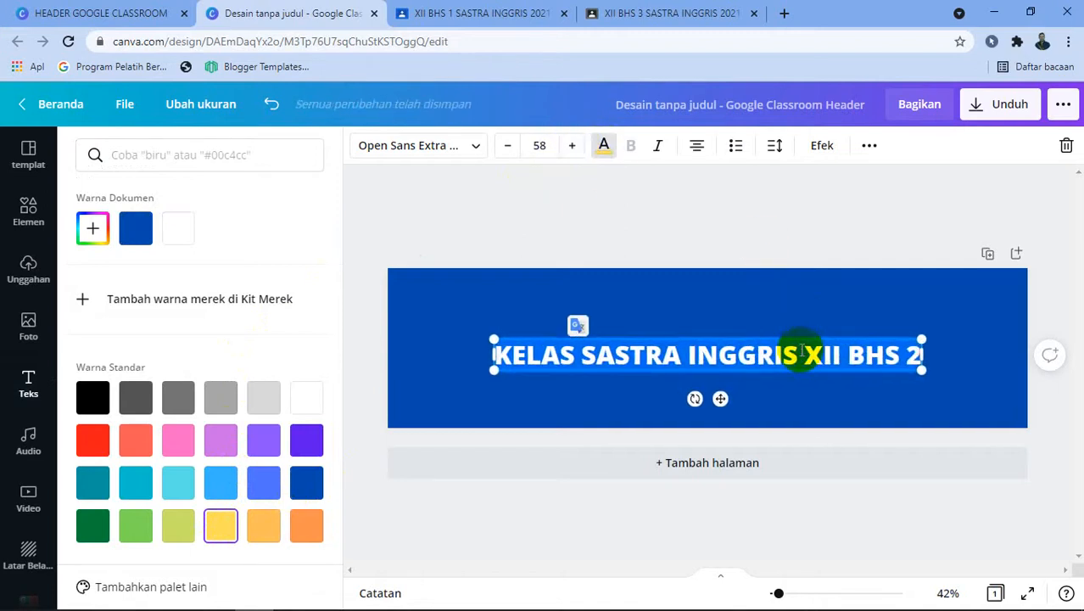
pyautogui.moveTo(802, 352); pyautogui.dragTo(797, 300)
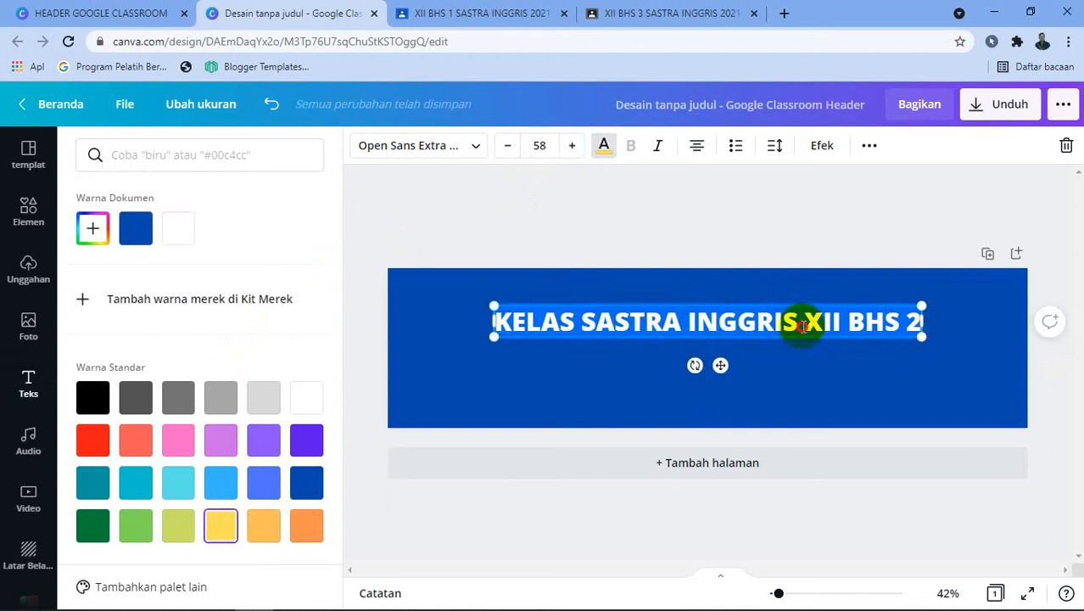
# Break the heading onto two lines before "XII BHS 2" and shift the text block slightly higher
pyautogui.click(802, 324)
pyautogui.press('Return')
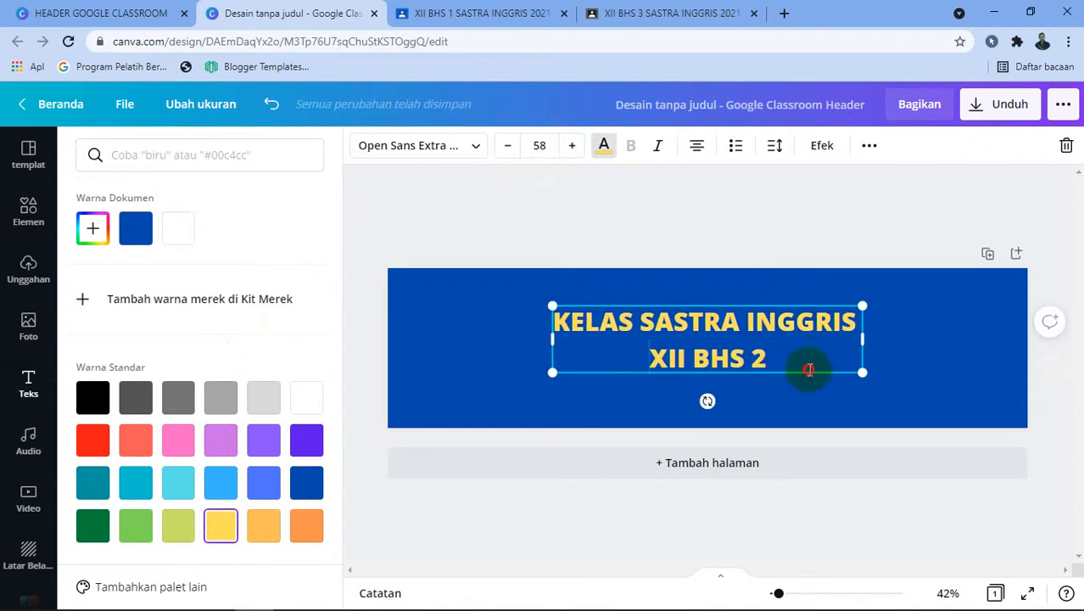
pyautogui.moveTo(809, 369); pyautogui.dragTo(808, 352)
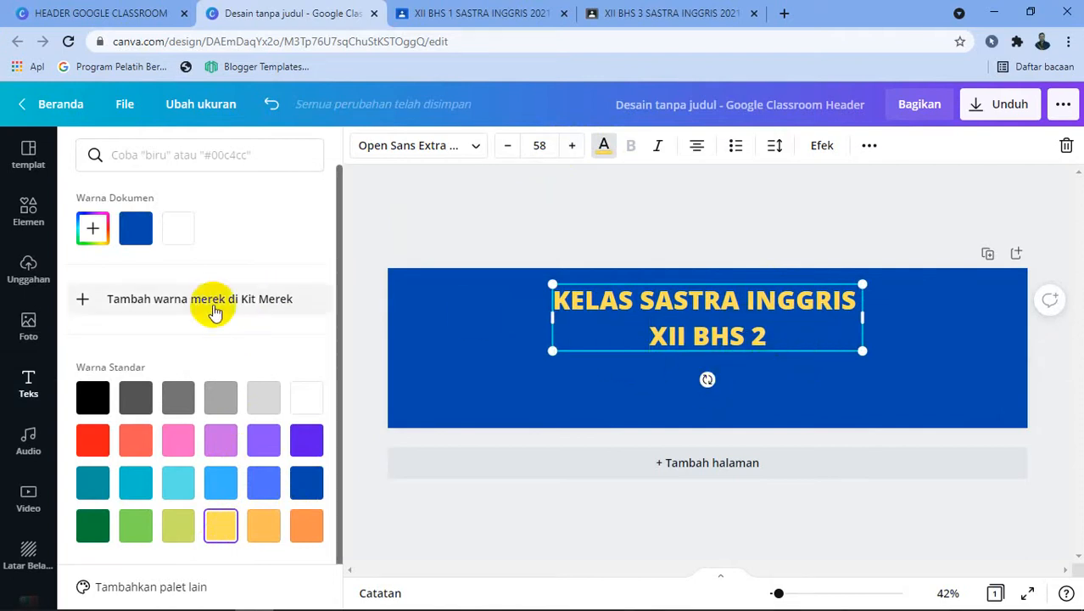
# Add a subheading below the heading reading "Semester Ganjil Tahun Pelajaran 2021/2022"
pyautogui.click(34, 384)
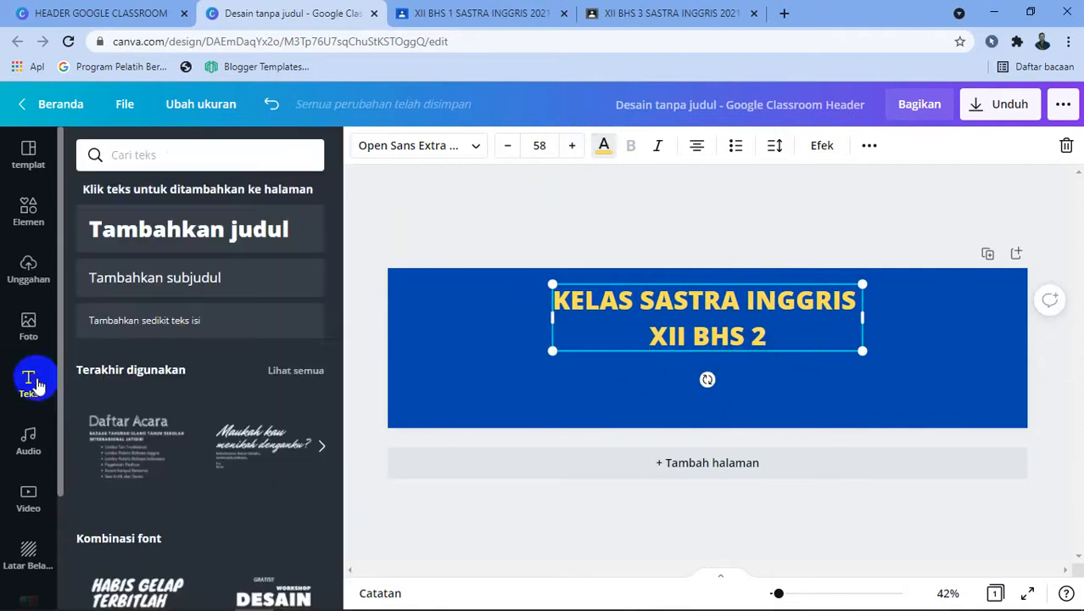
pyautogui.click(219, 285)
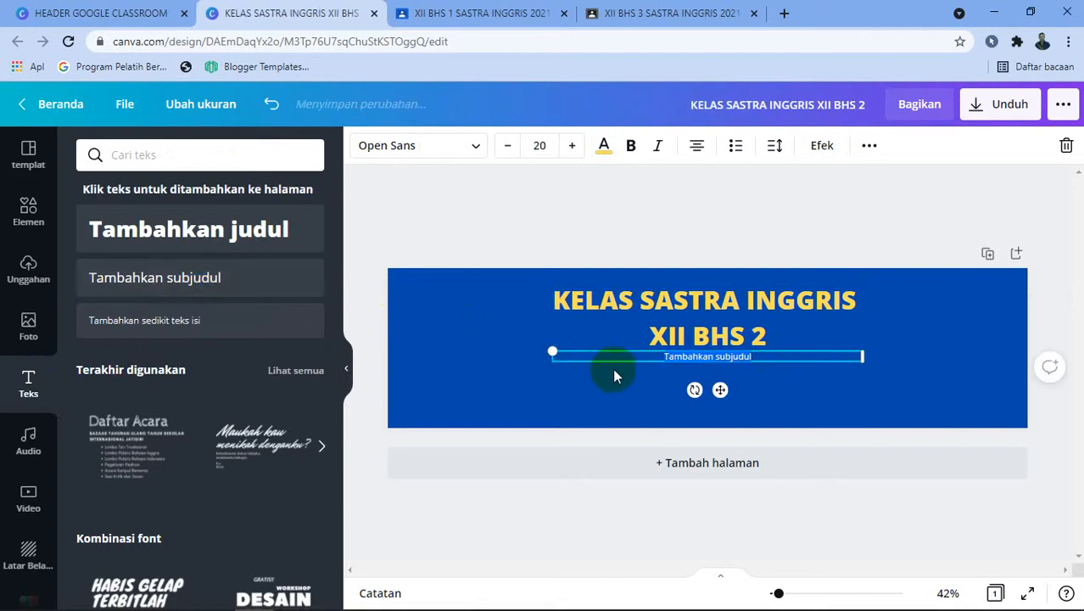
pyautogui.write('S')
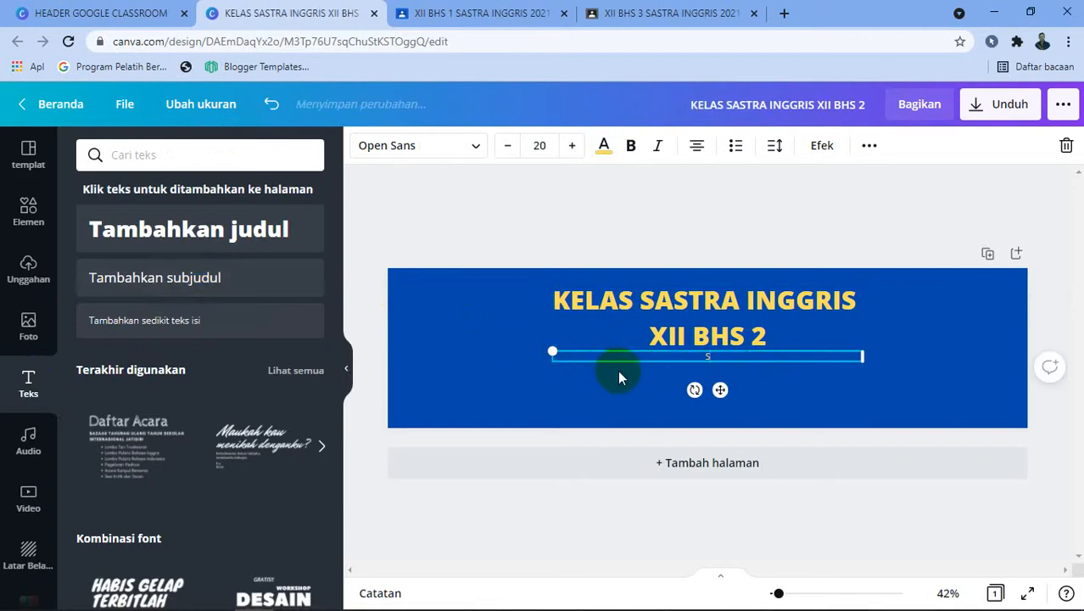
pyautogui.write('emes')
pyautogui.write('ter Gri')
pyautogui.press('BackSpace')
pyautogui.press('BackSpace')
pyautogui.write('a')
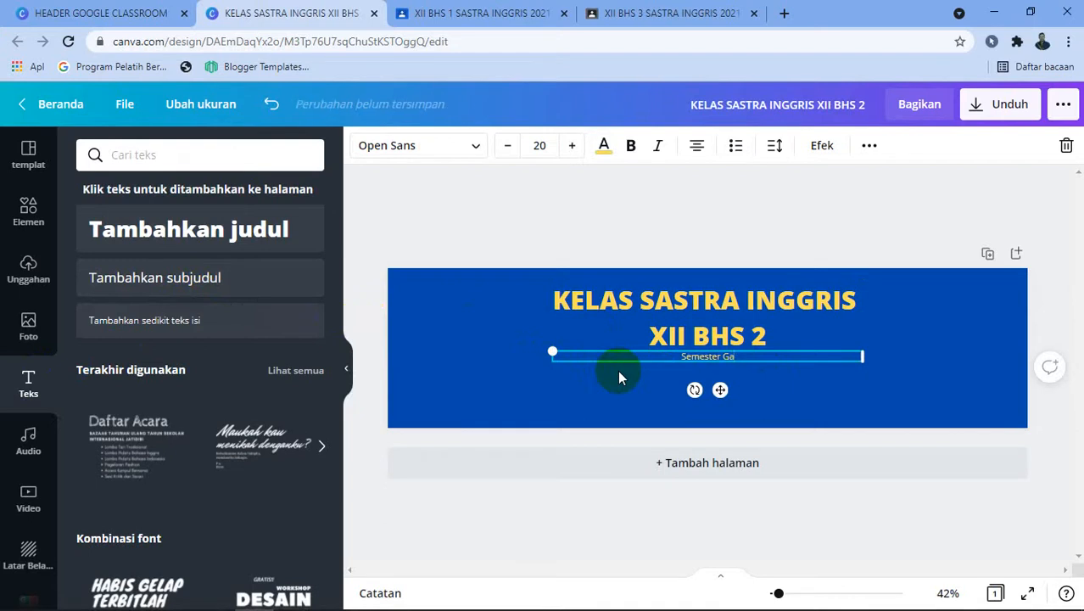
pyautogui.write('njil Tahun')
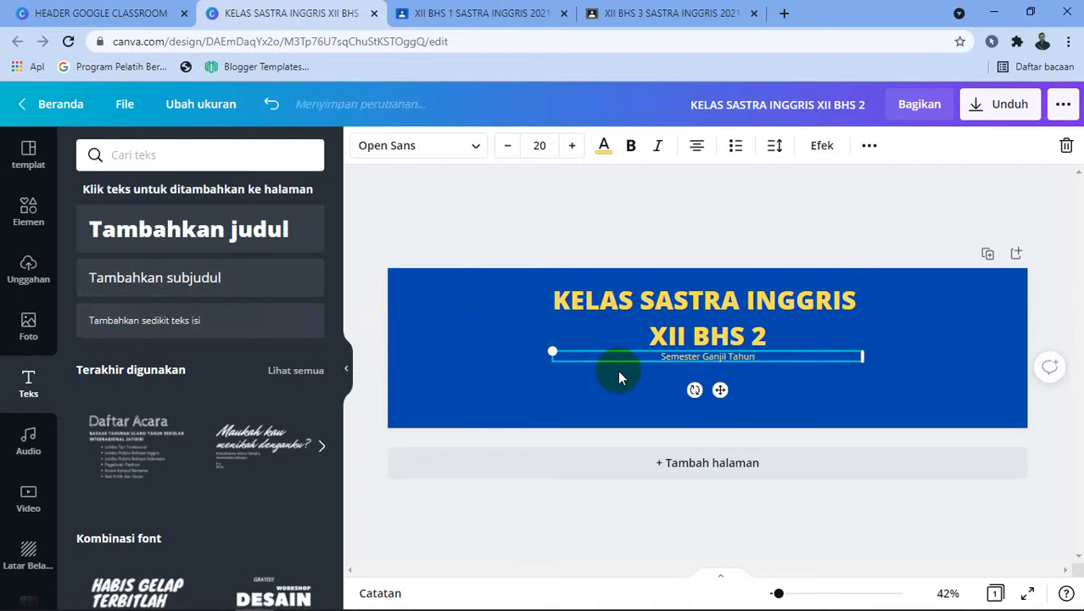
pyautogui.write(' Pelajaran')
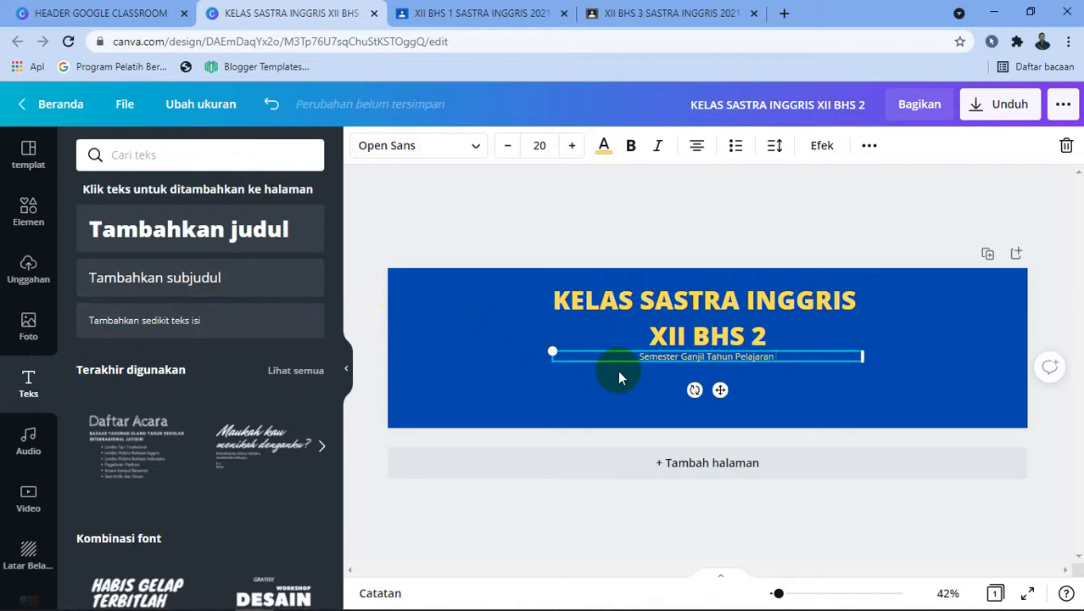
pyautogui.write(' 2021/2022')
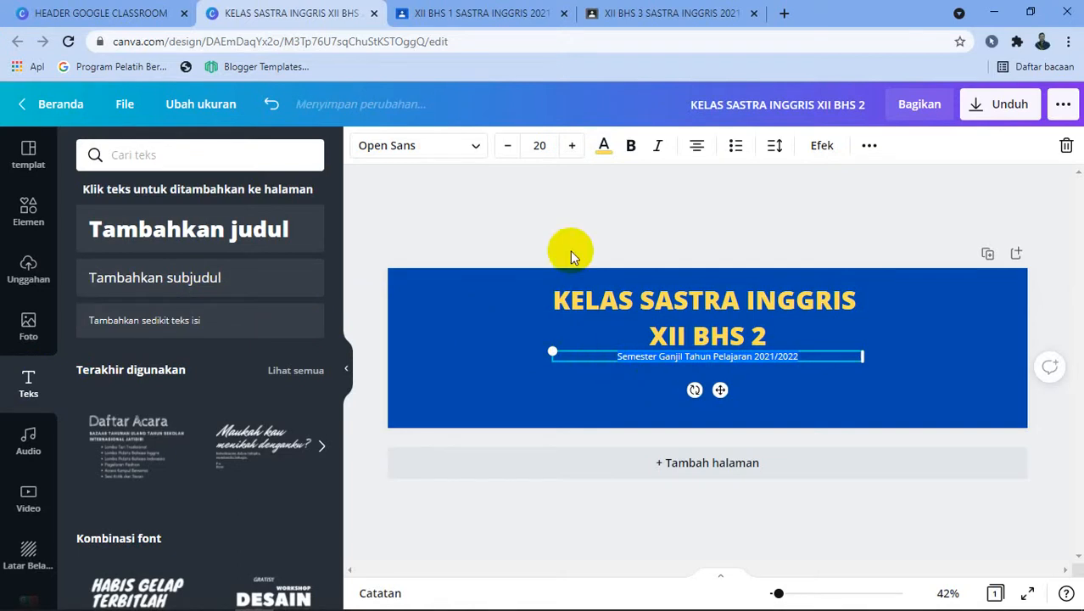
# Color the subheading text white and make it bold
pyautogui.click(604, 147)
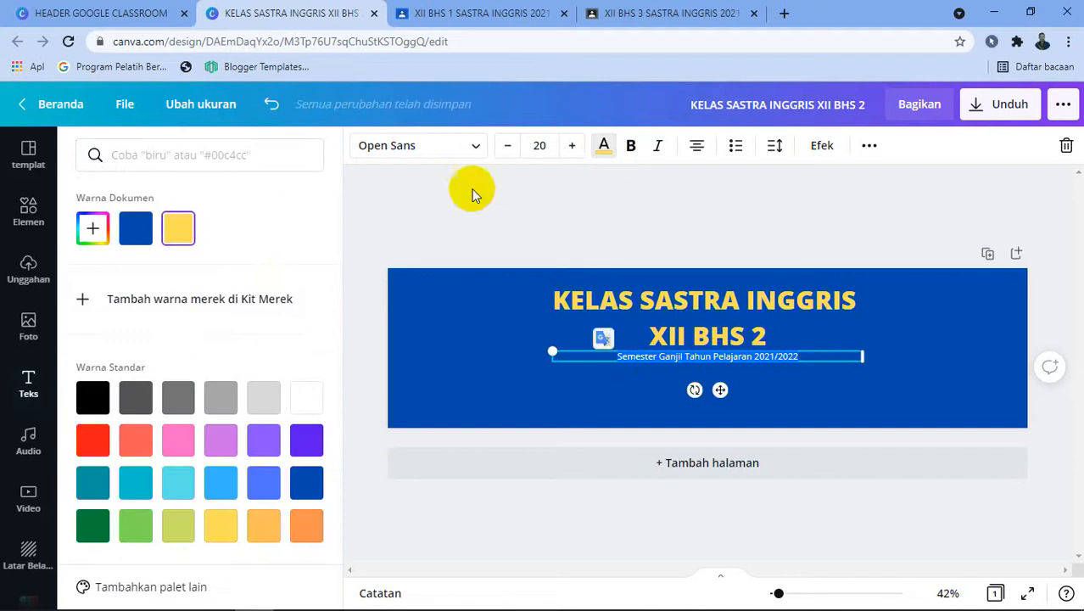
pyautogui.click(305, 398)
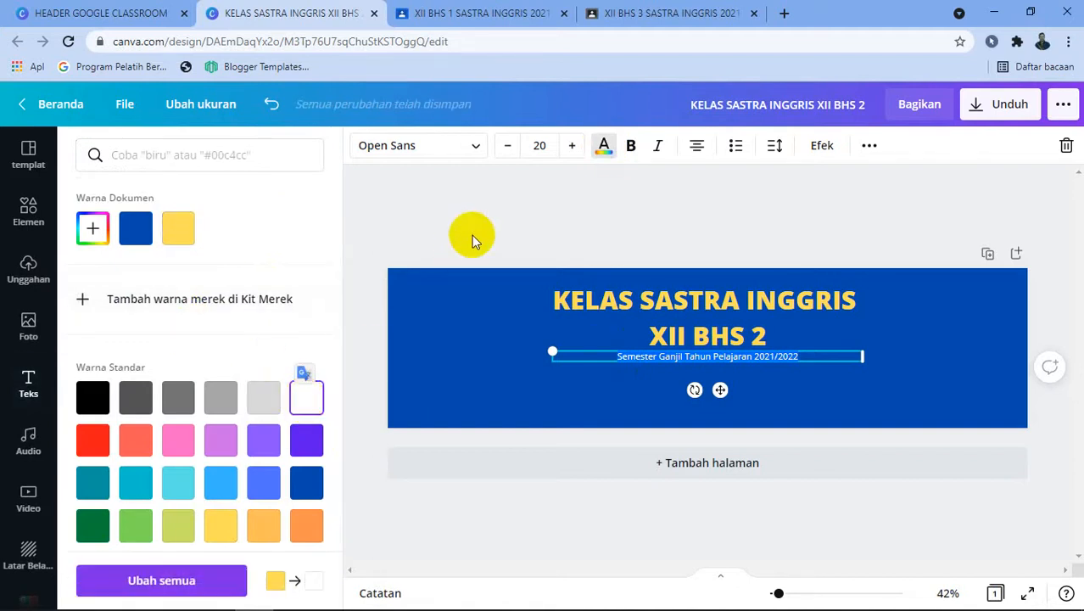
pyautogui.click(629, 147)
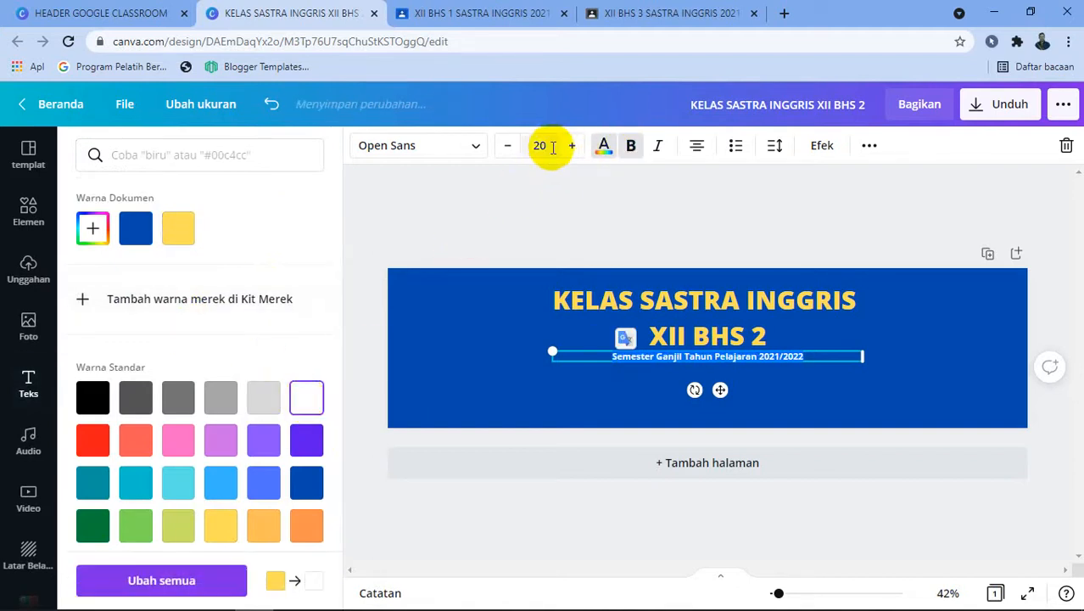
# Increase the subheading's font size to 34 and move it slightly lower beneath the heading
pyautogui.click(569, 146)
pyautogui.click(570, 145)
pyautogui.click(569, 145)
pyautogui.click(567, 146)
pyautogui.click(567, 145)
pyautogui.click(568, 146)
pyautogui.click(568, 146)
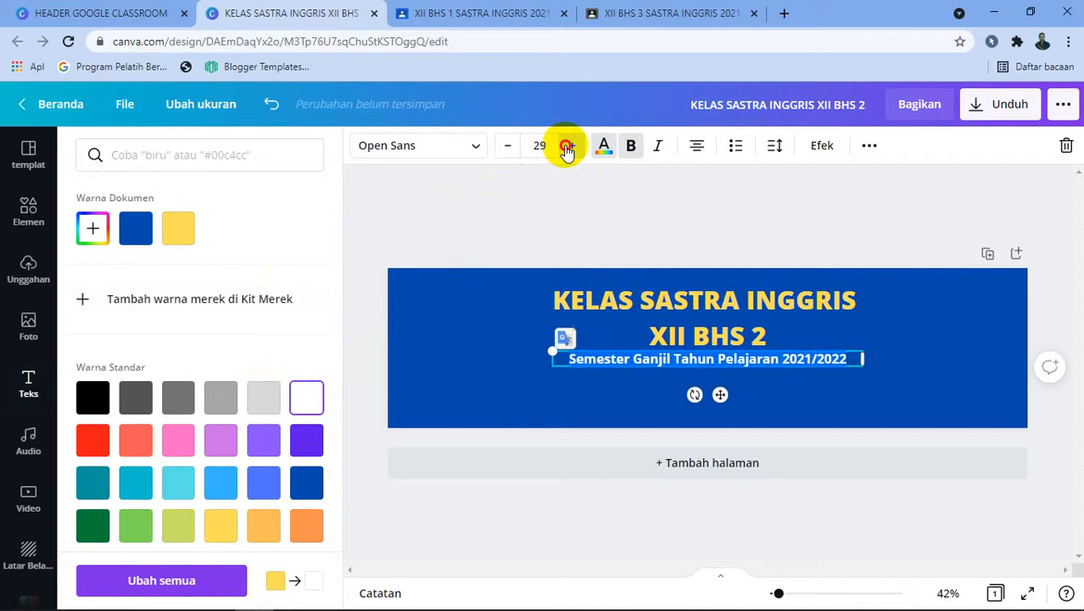
pyautogui.click(568, 146)
pyautogui.click(568, 146)
pyautogui.click(568, 146)
pyautogui.click(567, 146)
pyautogui.click(567, 146)
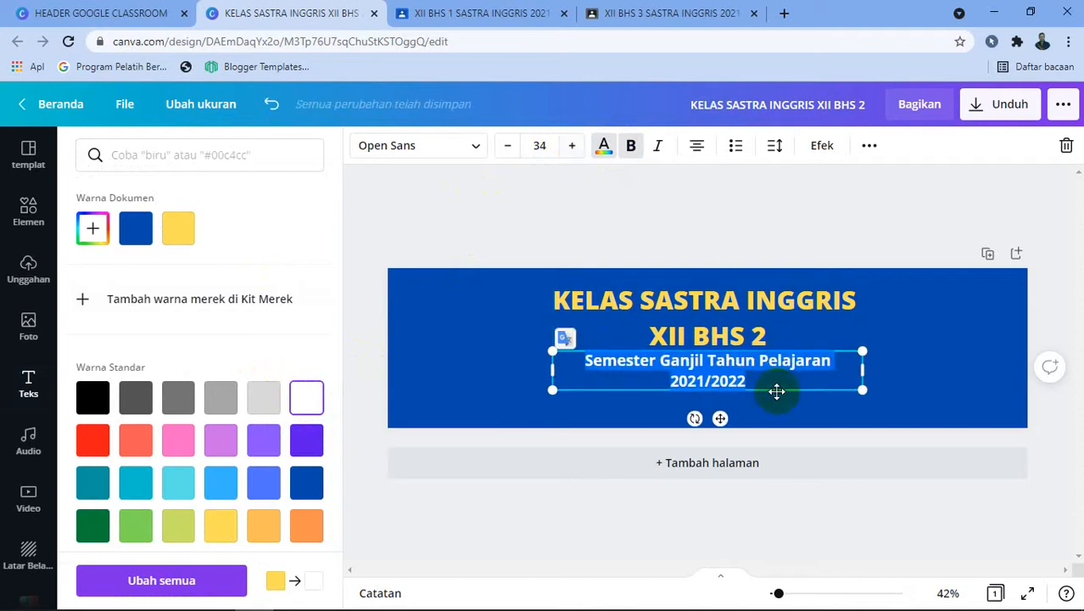
pyautogui.moveTo(777, 386); pyautogui.dragTo(784, 397)
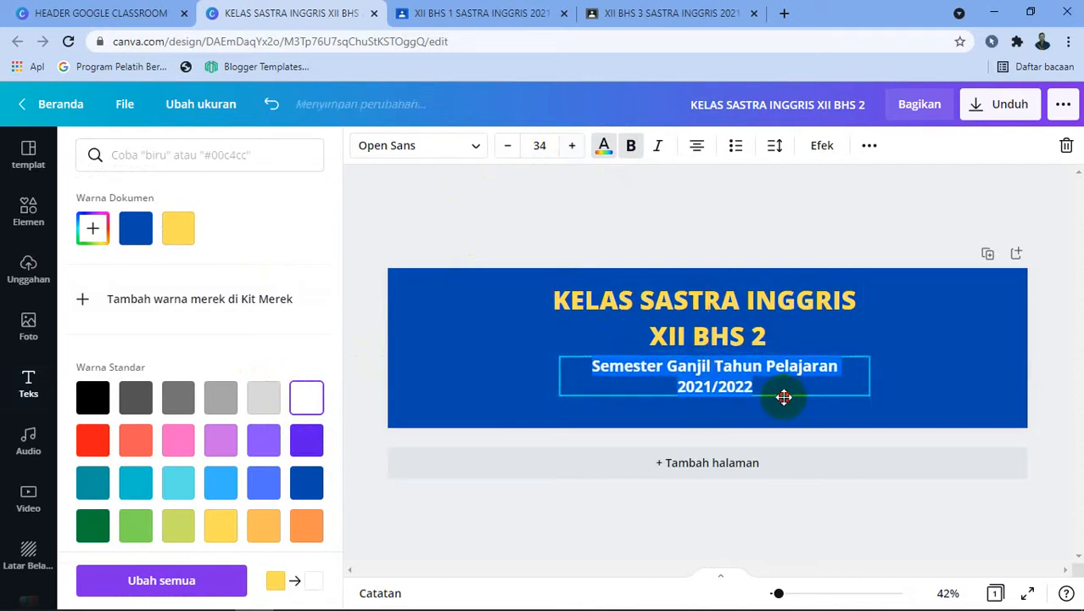
pyautogui.click(579, 225)
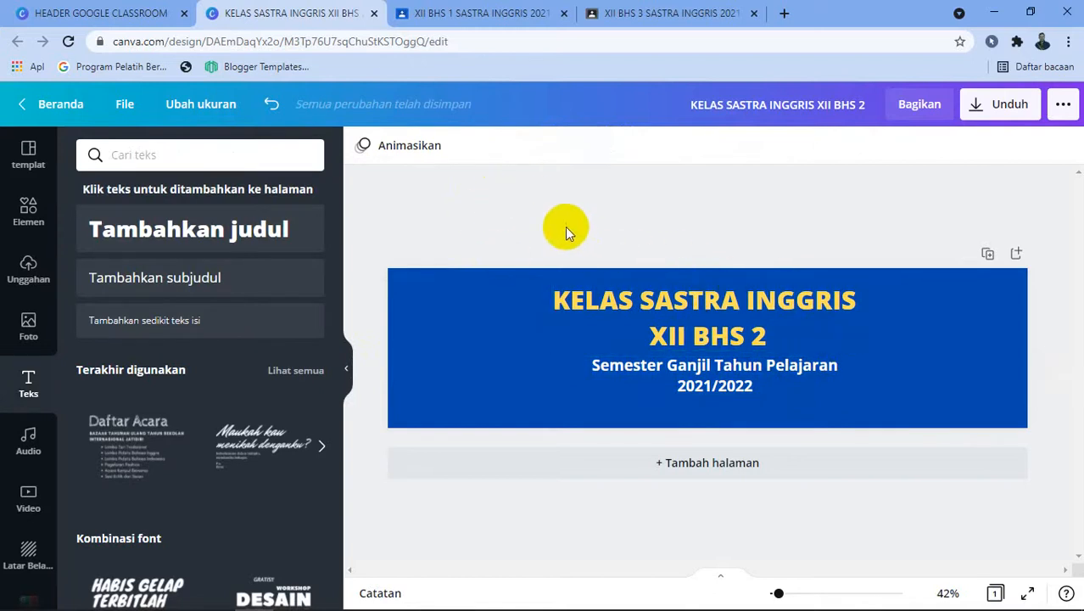
pyautogui.click(132, 268)
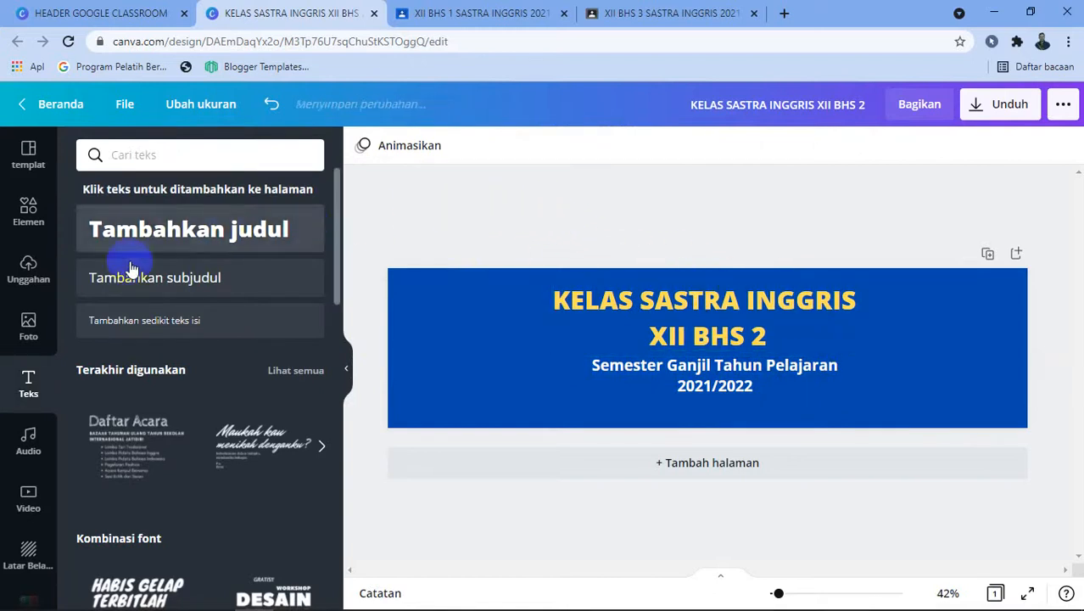
# Add a circle shape and place it on the banner's right side, moving the heading out of its way
pyautogui.click(34, 218)
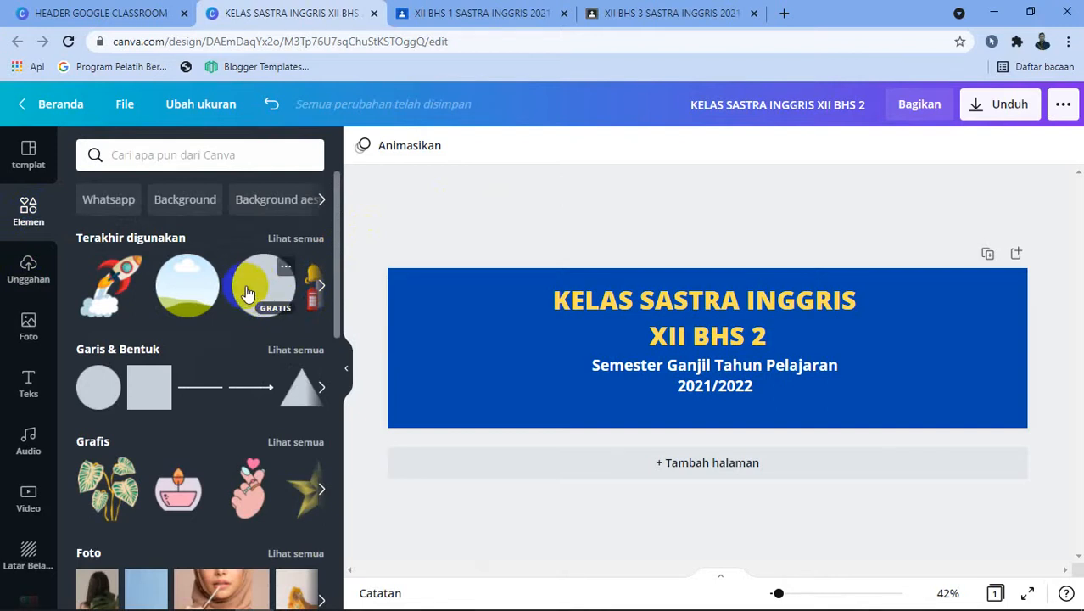
pyautogui.click(95, 388)
pyautogui.moveTo(699, 318)
pyautogui.mouseDown()
pyautogui.moveTo(781, 338)
pyautogui.moveTo(712, 318)
pyautogui.mouseUp()
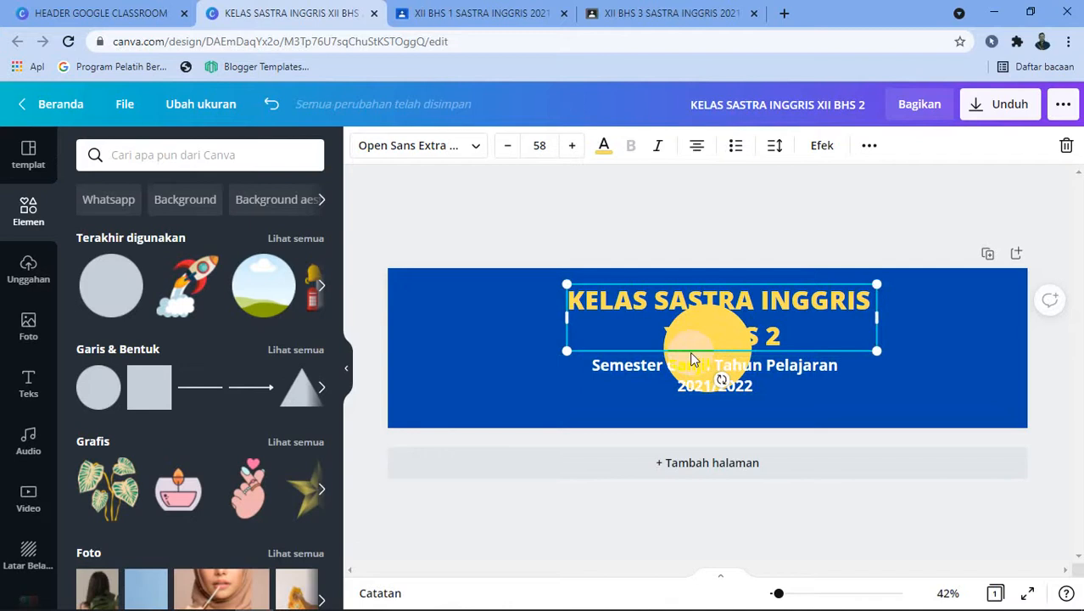
pyautogui.click(666, 296)
pyautogui.moveTo(573, 283); pyautogui.dragTo(553, 280)
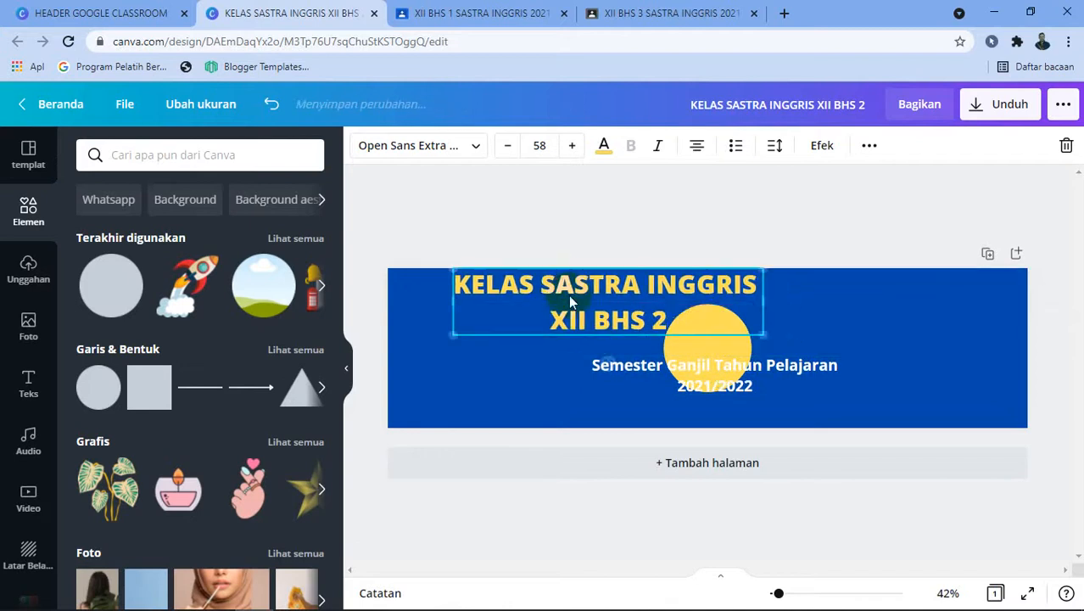
pyautogui.moveTo(726, 355); pyautogui.dragTo(918, 352)
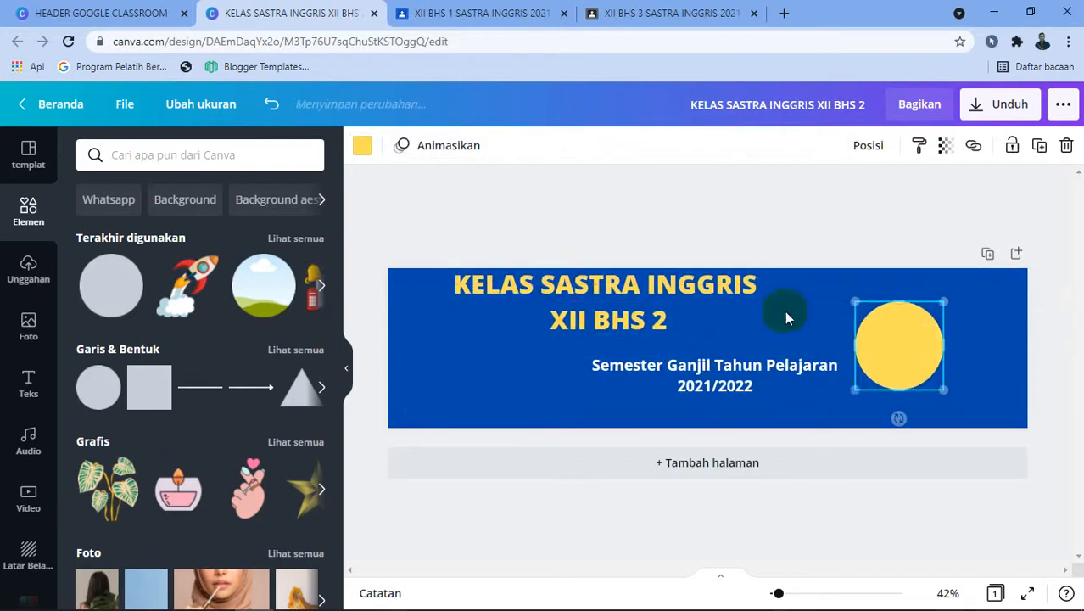
# Move the heading back above the subheading and enlarge the yellow circle slightly on the banner's right side
pyautogui.click(731, 294)
pyautogui.moveTo(731, 293); pyautogui.dragTo(822, 312)
pyautogui.click(934, 339)
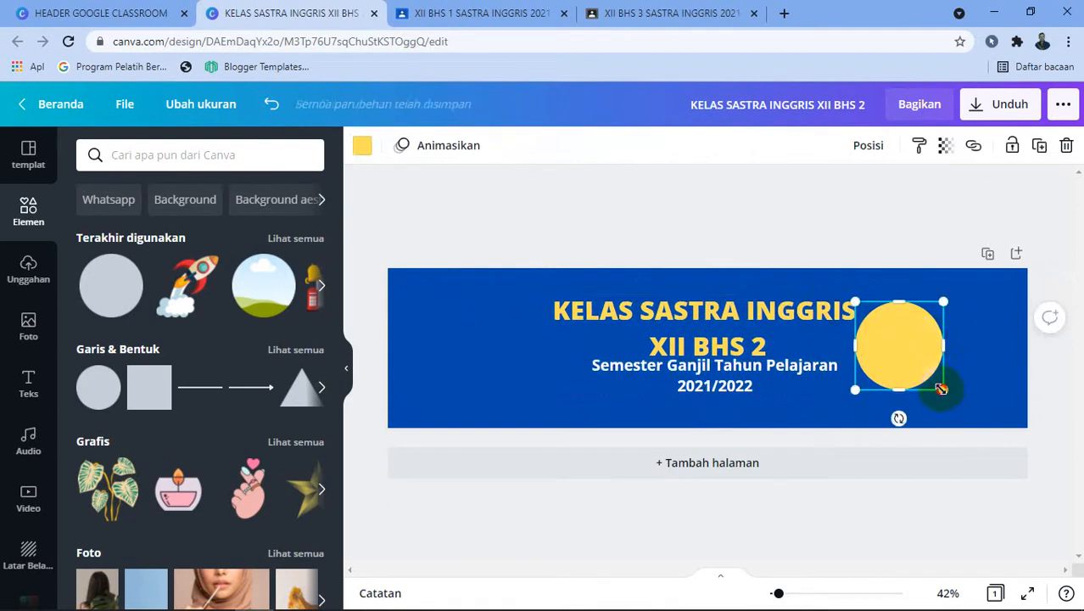
pyautogui.moveTo(942, 389); pyautogui.dragTo(957, 402)
pyautogui.moveTo(936, 366); pyautogui.dragTo(934, 366)
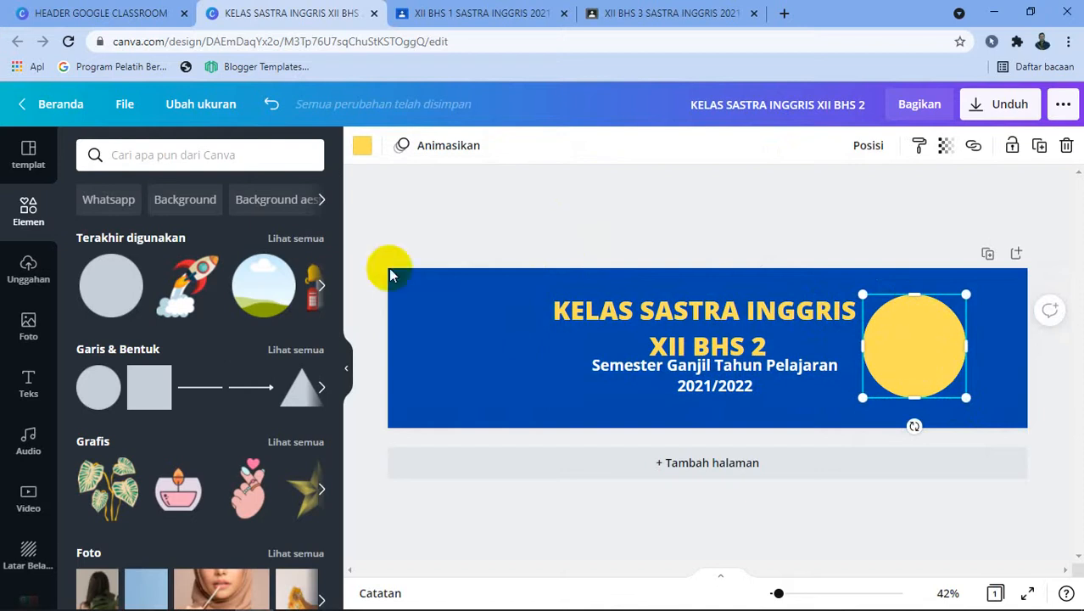
# Insert the uploaded cut-out portrait of the man in dark headwear, undoing the accidental rotation
pyautogui.click(35, 320)
pyautogui.click(34, 293)
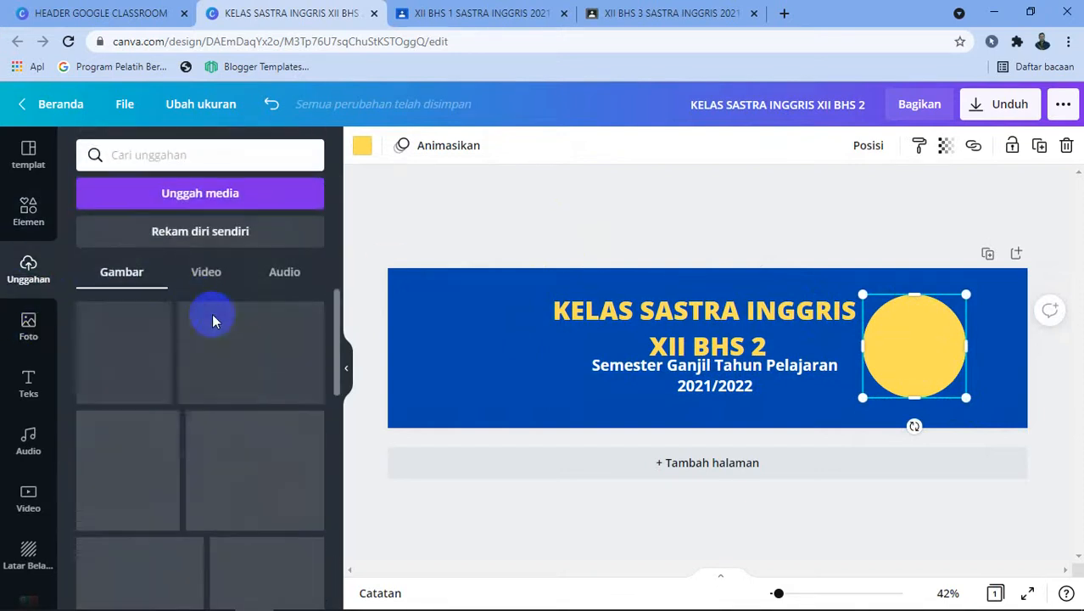
pyautogui.scroll(-5, 289, 364)
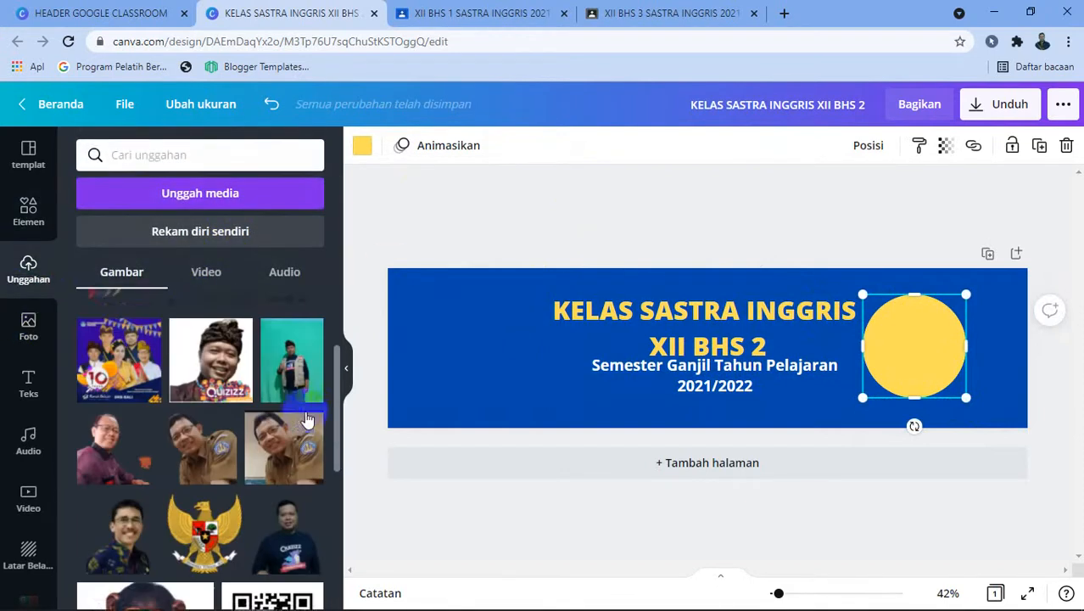
pyautogui.click(281, 501)
pyautogui.scroll(-5, 284, 501)
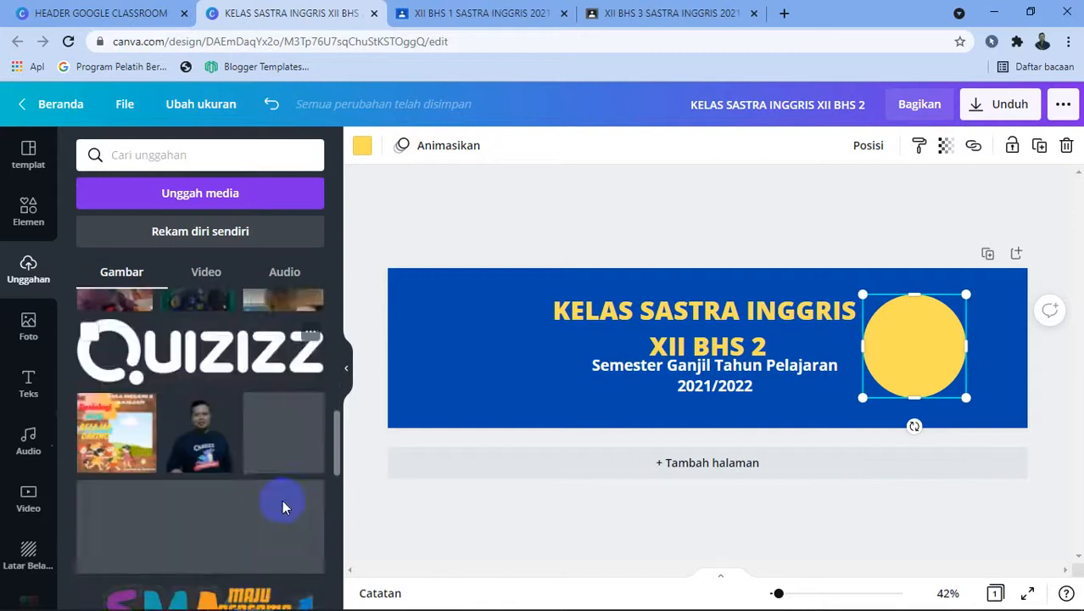
pyautogui.click(278, 344)
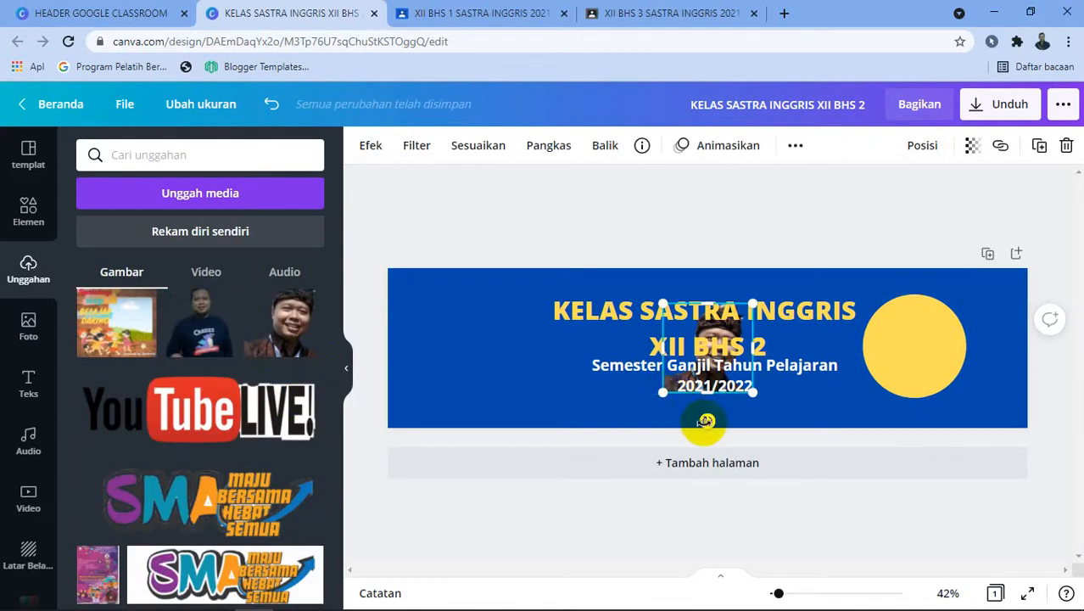
pyautogui.moveTo(696, 423); pyautogui.dragTo(666, 406)
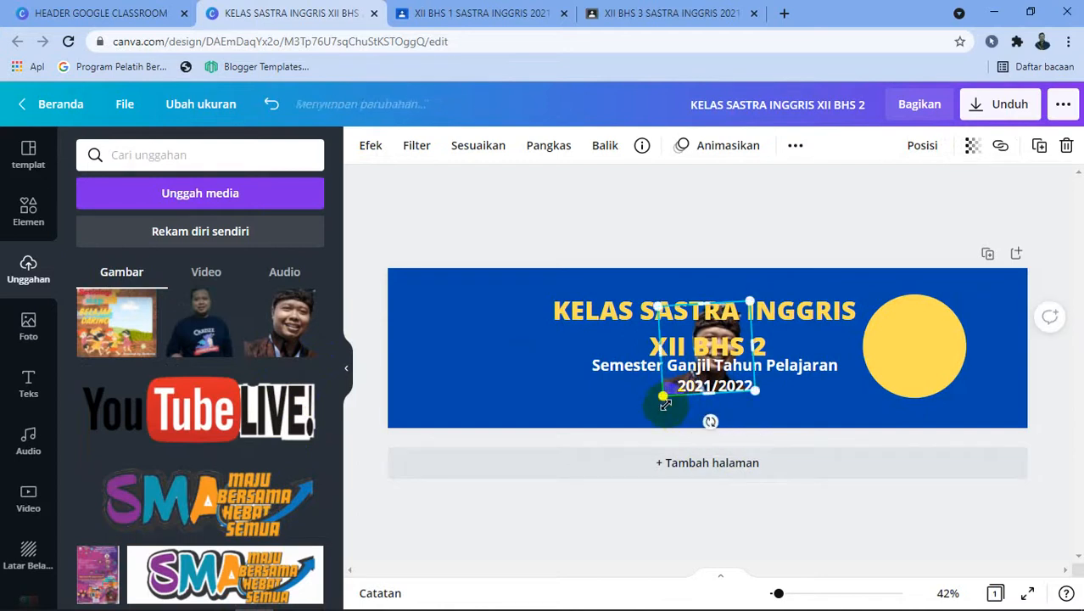
pyautogui.hotkey('ctrl', 'z')
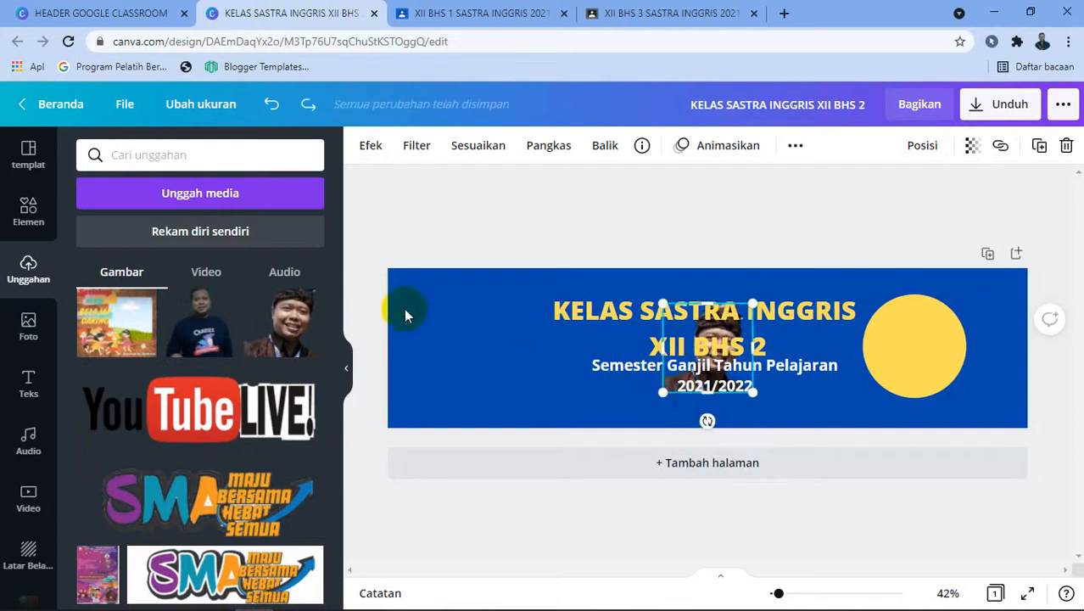
# Place the portrait over the yellow circle and set the heading back above the subheading
pyautogui.moveTo(613, 299); pyautogui.dragTo(521, 273)
pyautogui.moveTo(706, 350); pyautogui.dragTo(914, 346)
pyautogui.moveTo(696, 308); pyautogui.dragTo(795, 315)
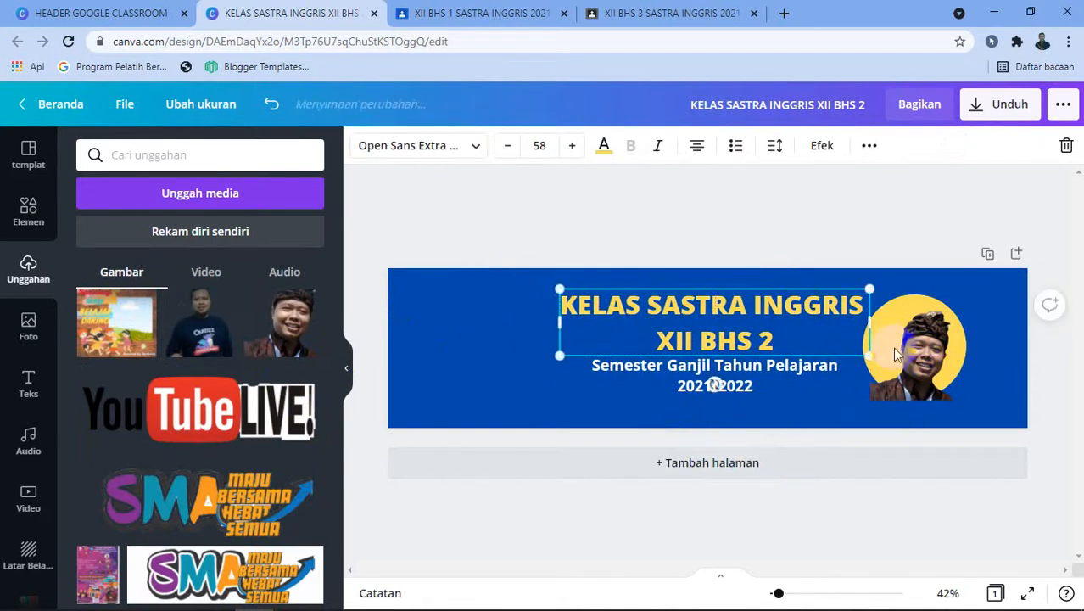
# Delete the portrait from on top of the yellow circle
pyautogui.click(918, 367)
pyautogui.press('Delete')
pyautogui.click(380, 296)
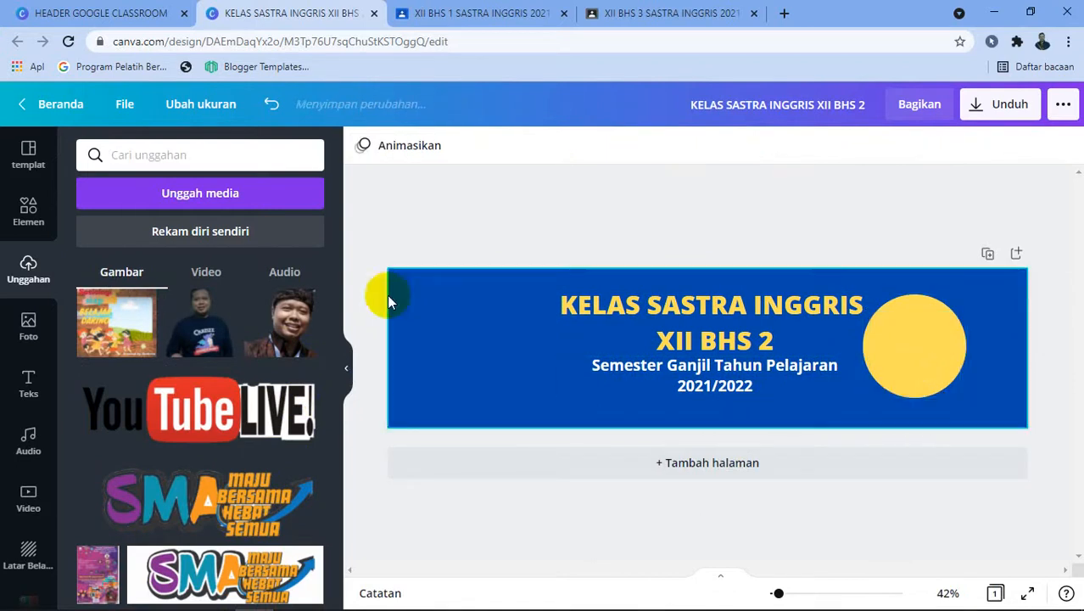
# Search the elements for "bingkai" and insert the plain circular picture frame
pyautogui.click(29, 222)
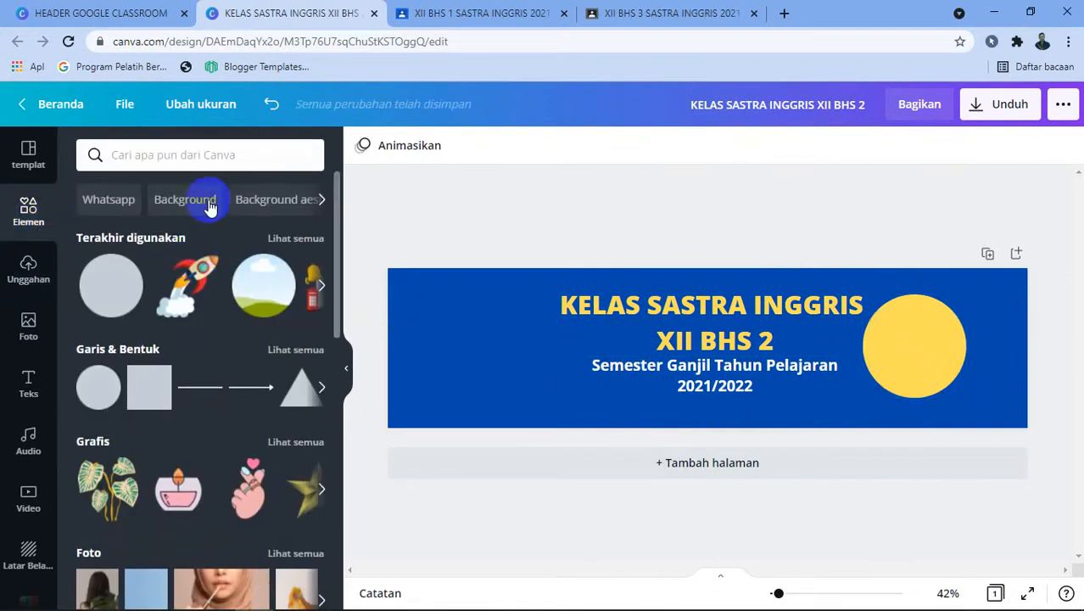
pyautogui.click(210, 165)
pyautogui.write('bing')
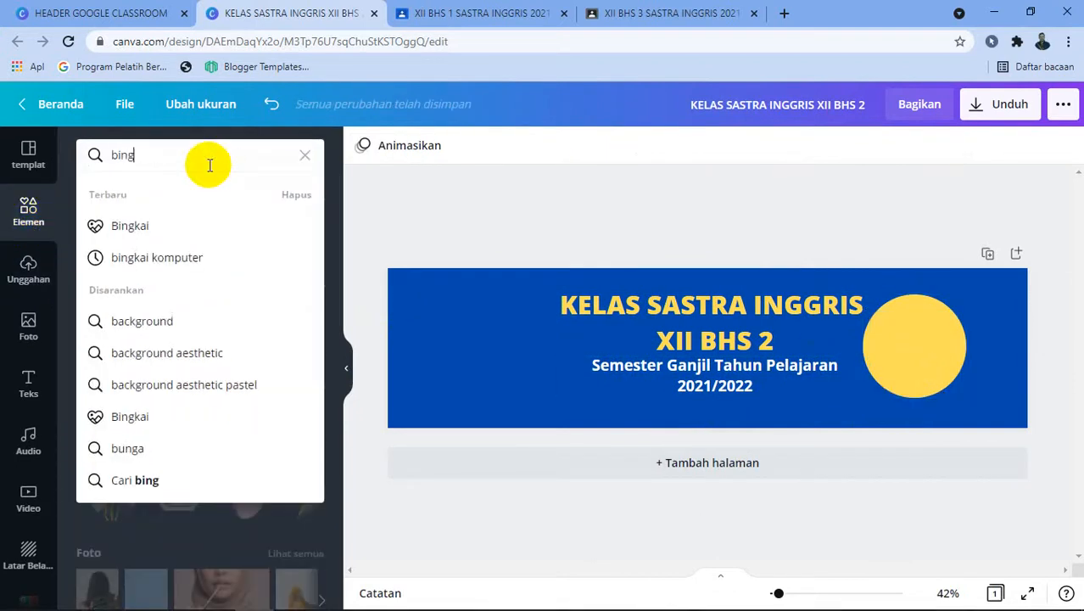
pyautogui.write('kai')
pyautogui.press('Return')
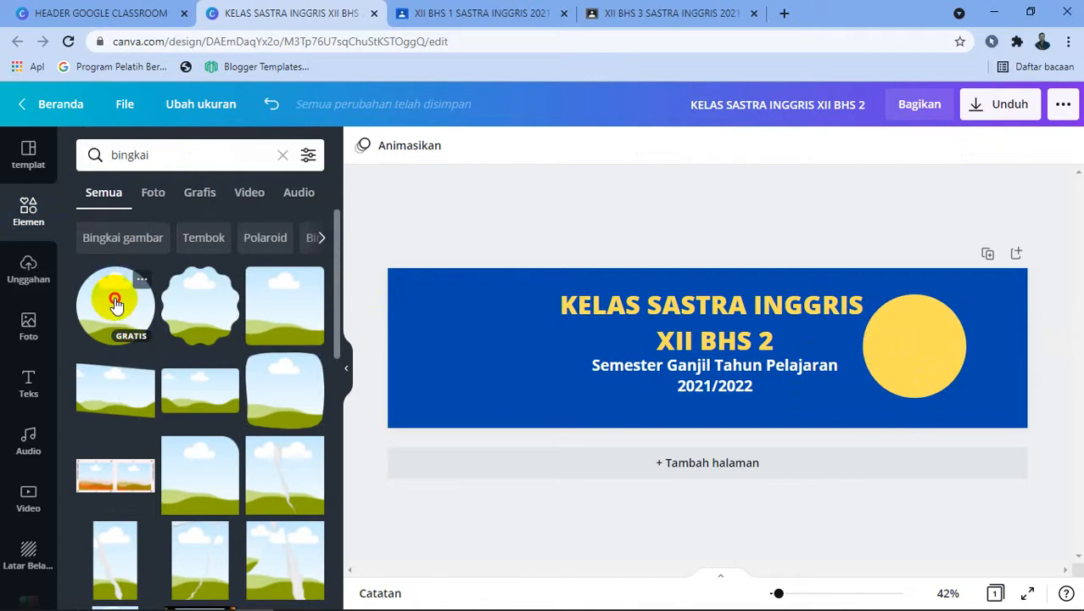
pyautogui.click(115, 304)
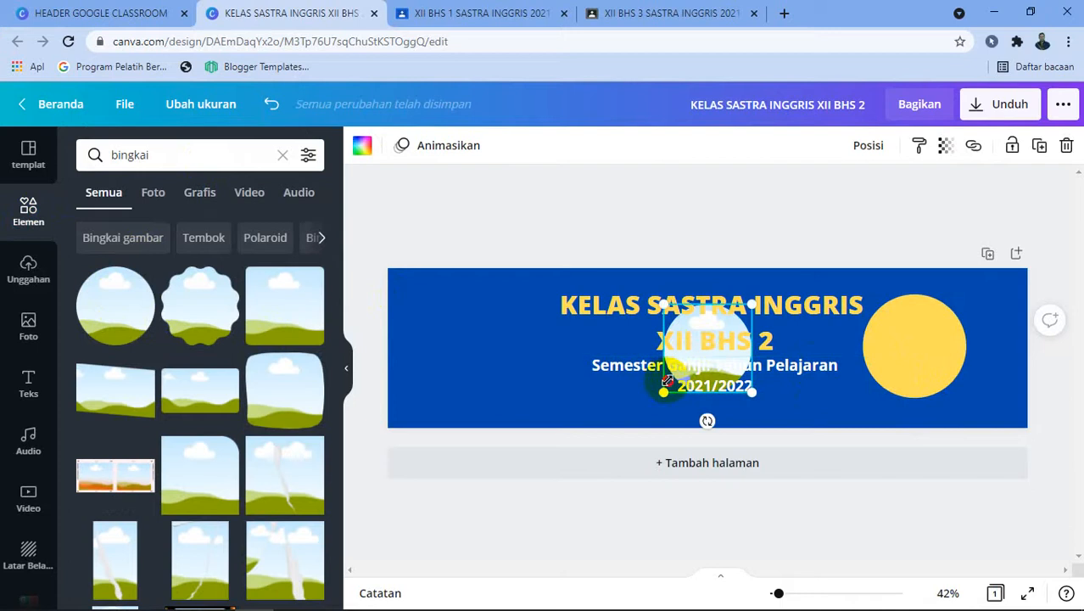
# Resize the circular frame and center it on the yellow circle, leaving a thin yellow ring around it
pyautogui.moveTo(667, 381); pyautogui.dragTo(659, 386)
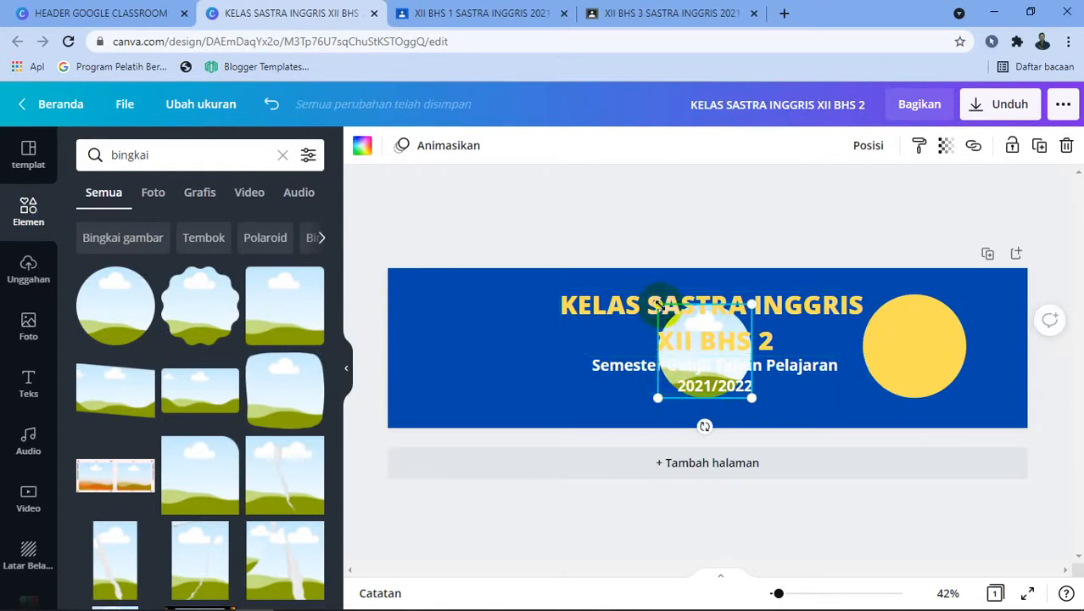
pyautogui.moveTo(658, 304); pyautogui.dragTo(629, 329)
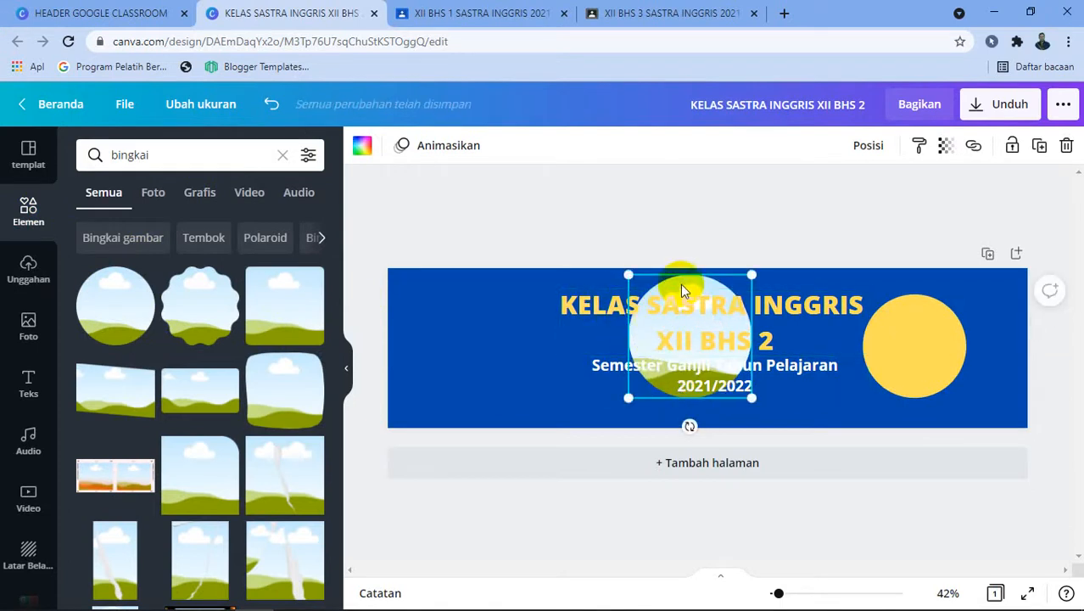
pyautogui.moveTo(683, 291); pyautogui.dragTo(919, 312)
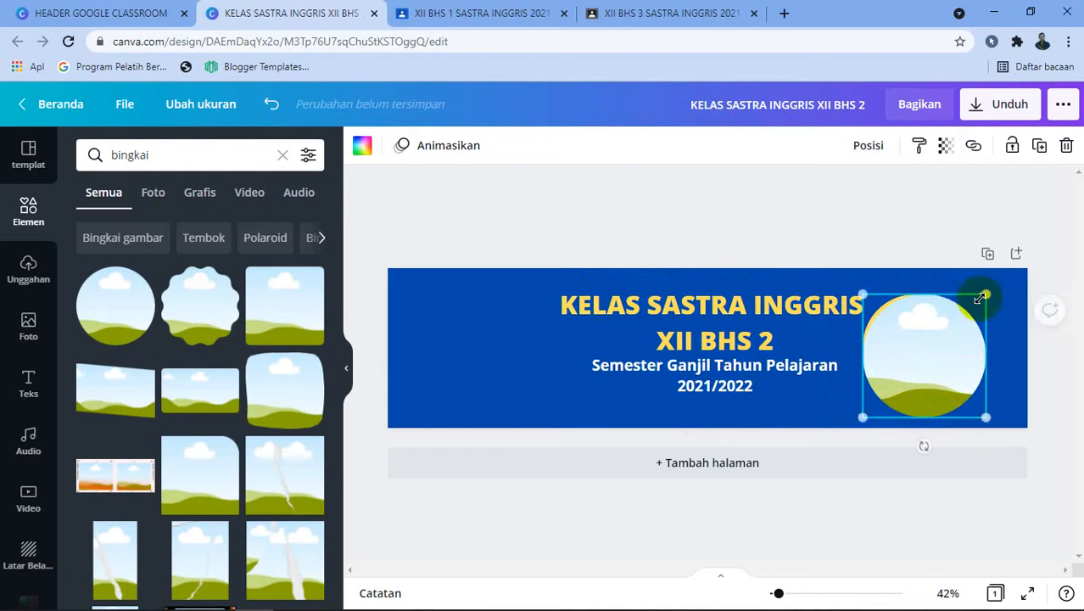
pyautogui.moveTo(984, 295); pyautogui.dragTo(956, 319)
pyautogui.moveTo(919, 356); pyautogui.dragTo(960, 303)
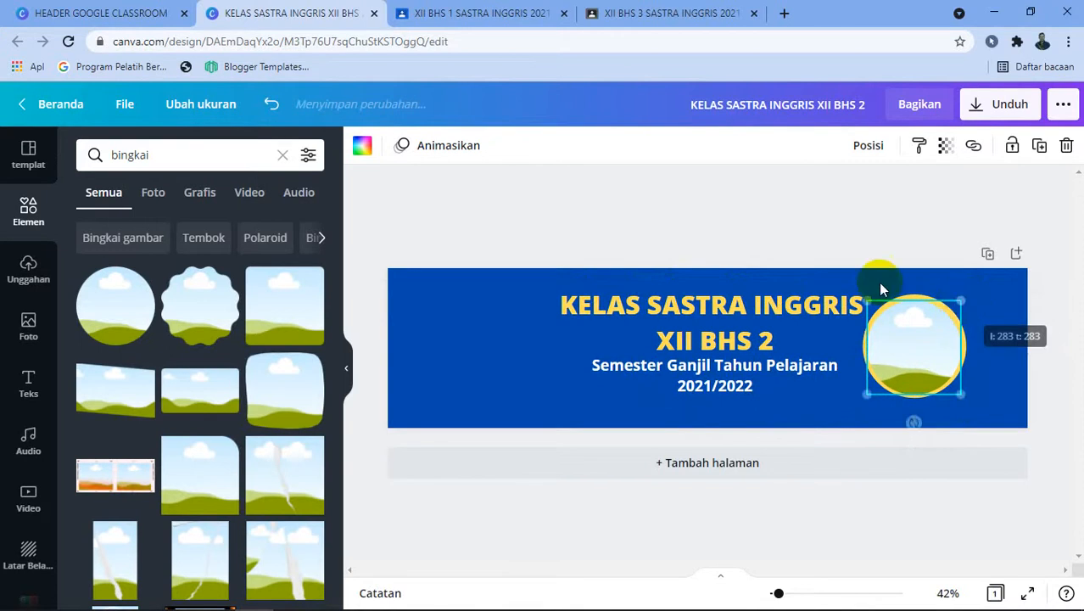
pyautogui.click(812, 237)
pyautogui.click(28, 270)
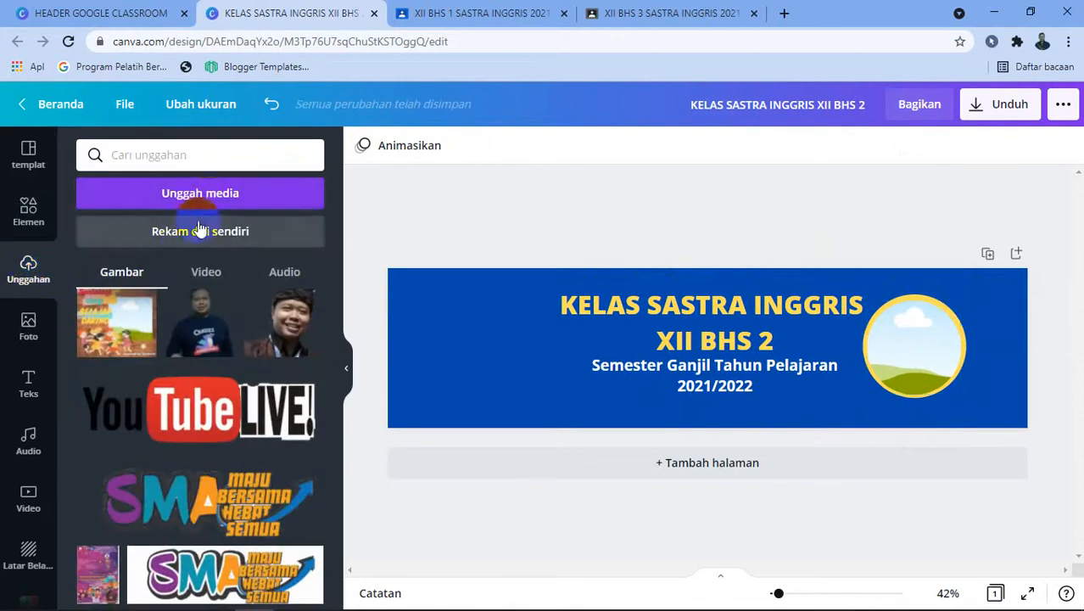
pyautogui.click(199, 208)
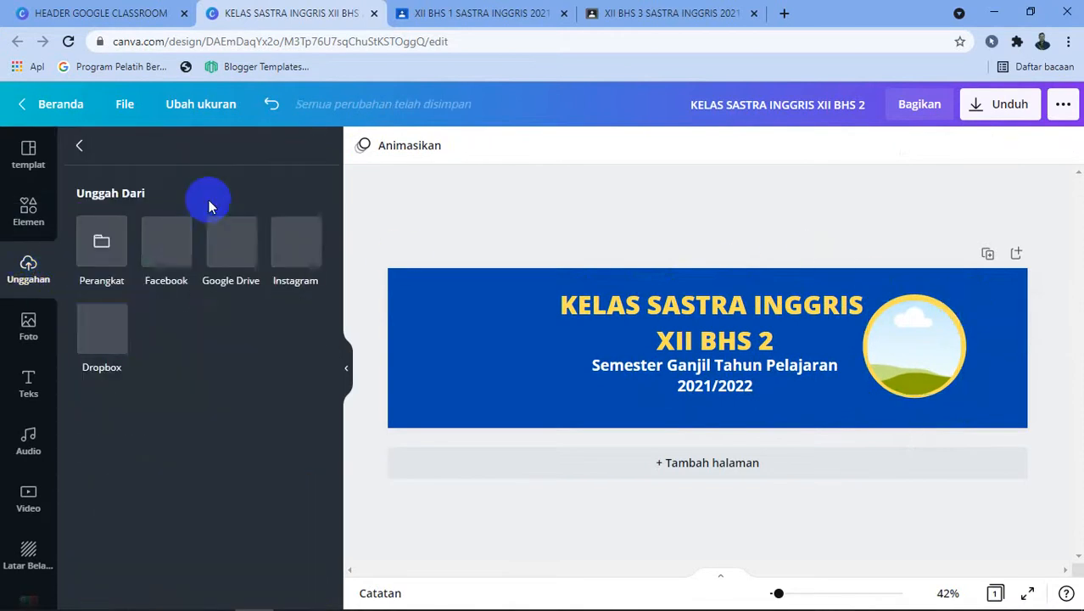
pyautogui.click(108, 246)
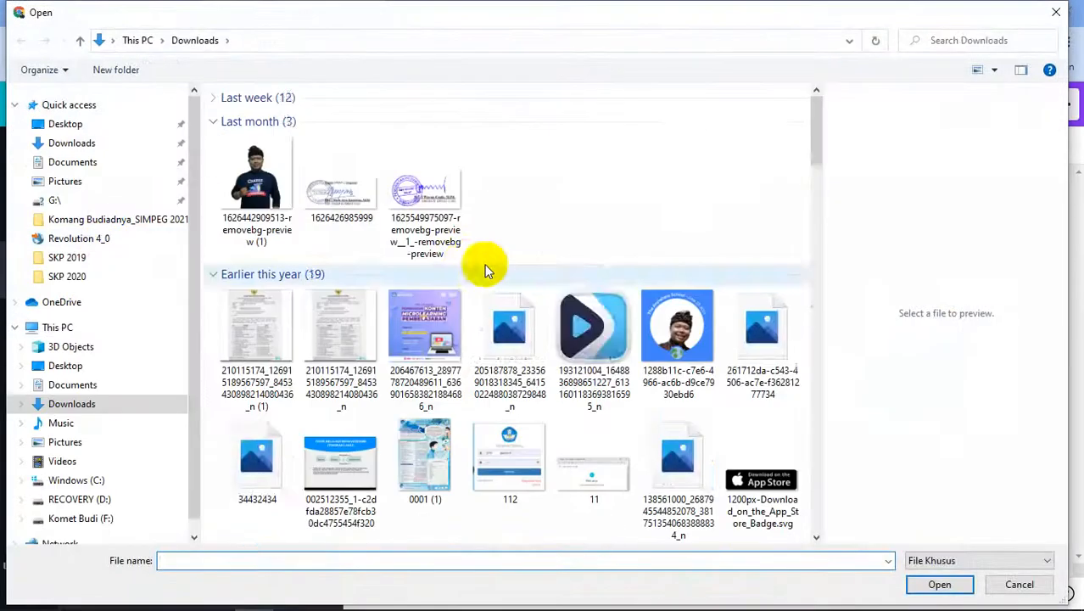
pyautogui.doubleClick(259, 182)
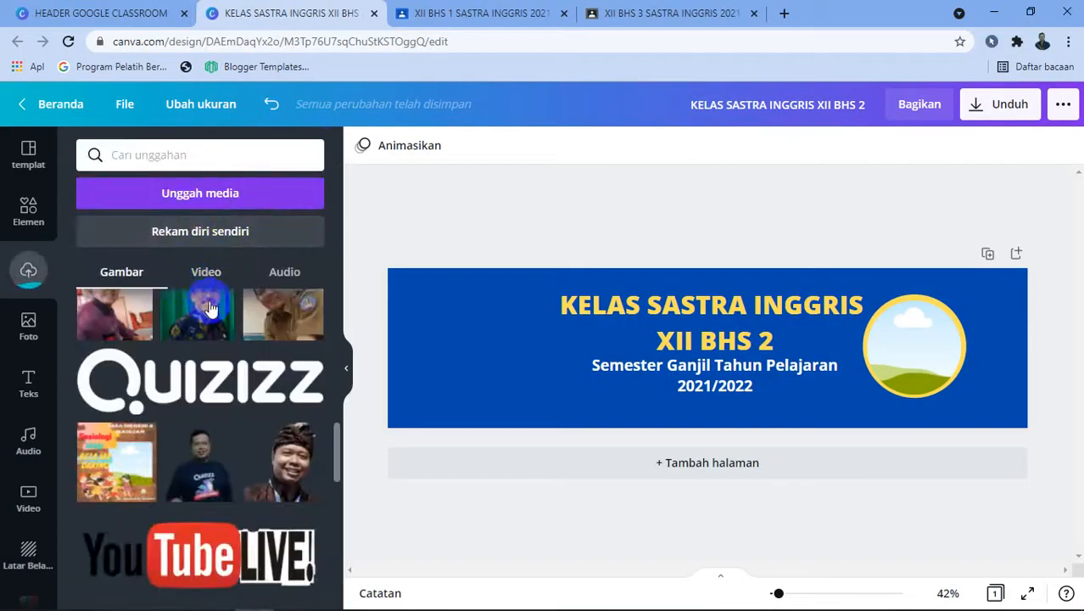
# Insert the cut-out portrait of the man in dark headwear, enlarge it and drop it into the circular frame
pyautogui.click(292, 475)
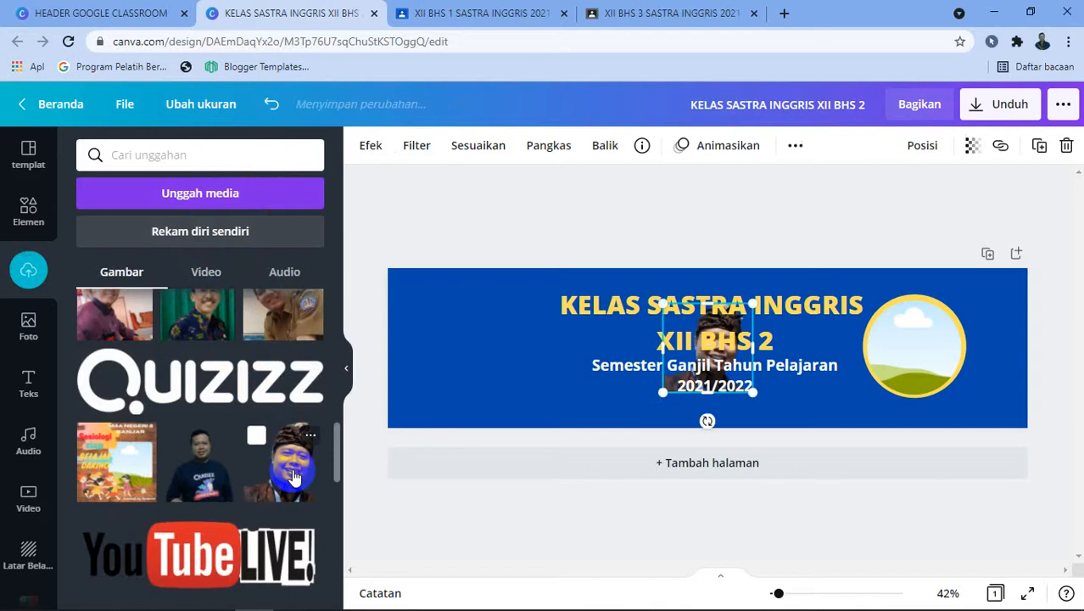
pyautogui.moveTo(658, 397); pyautogui.dragTo(637, 417)
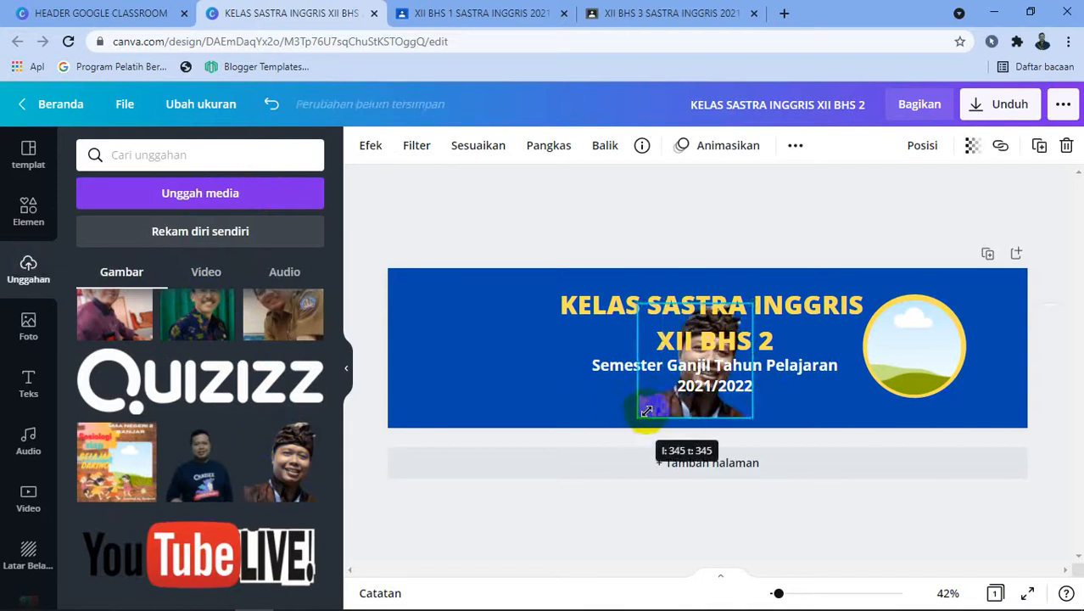
pyautogui.click(655, 406)
pyautogui.click(655, 405)
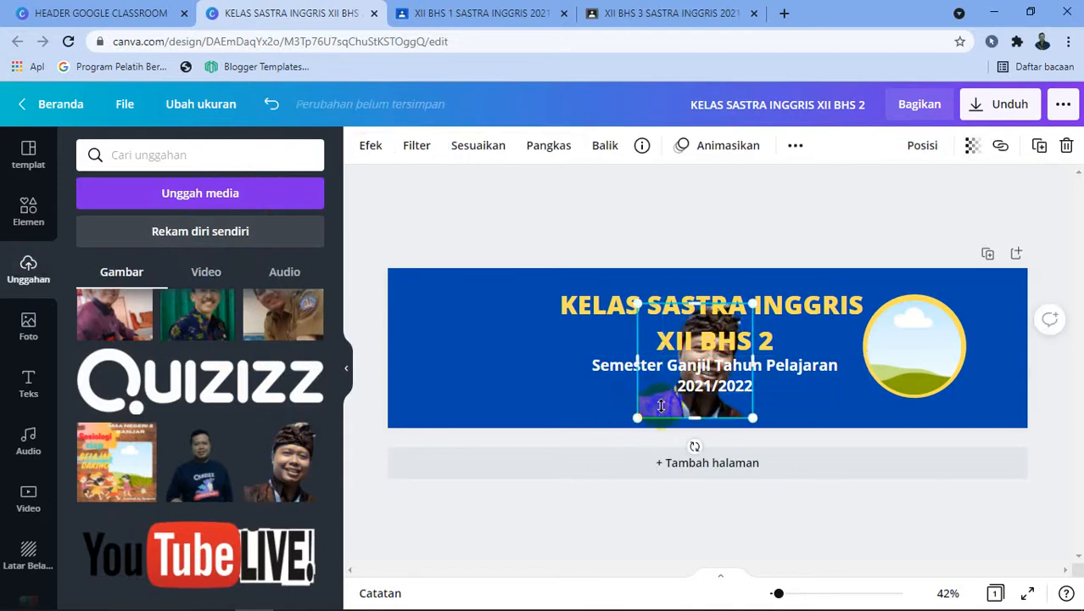
pyautogui.moveTo(678, 408); pyautogui.dragTo(851, 383)
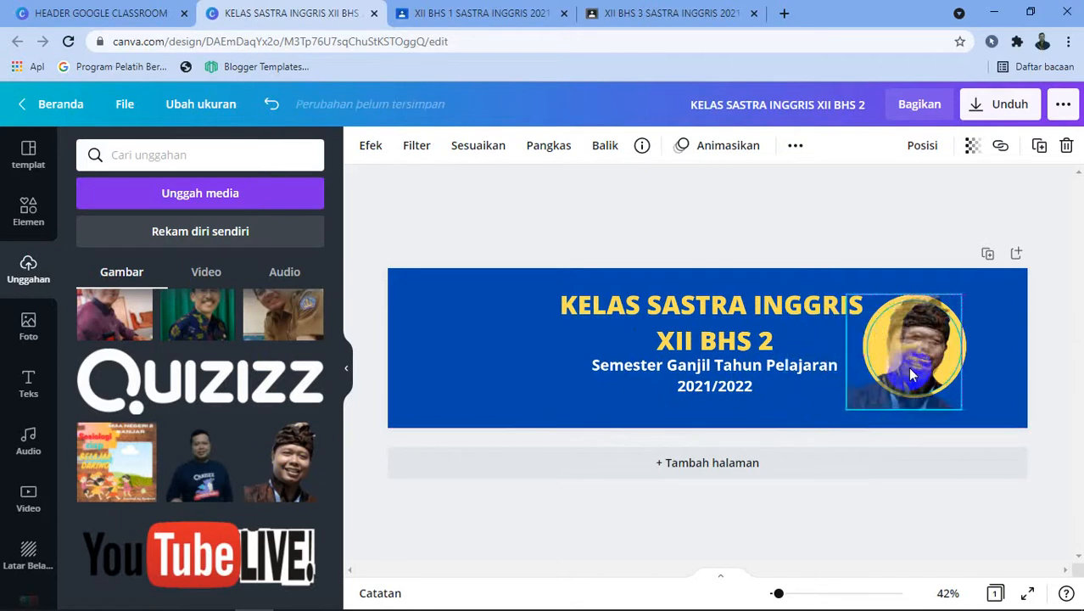
pyautogui.click(994, 389)
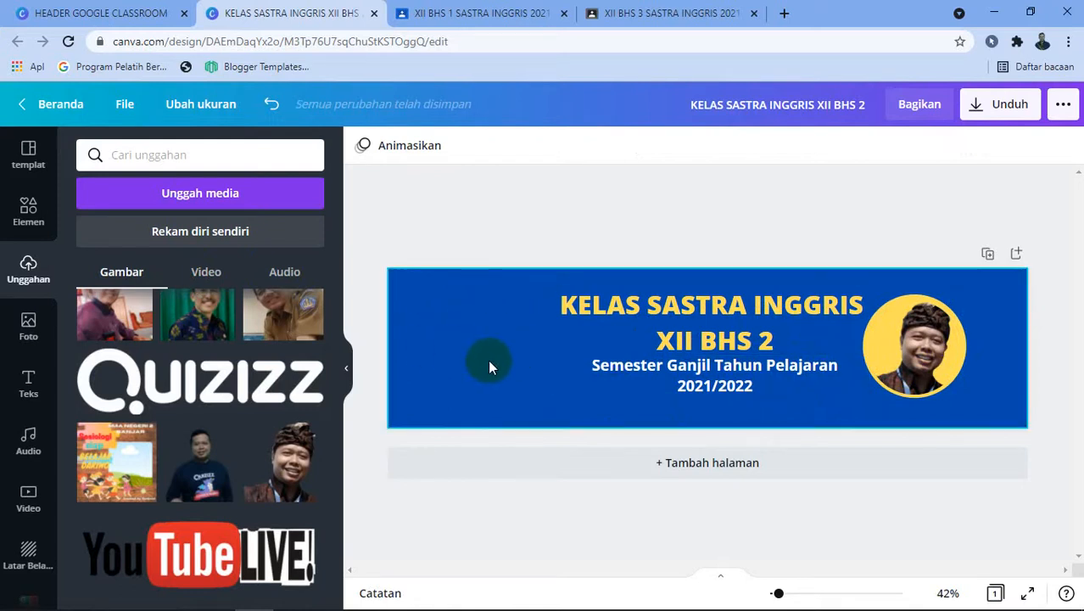
# Find a thin gold multi-ring circle outline among the "bingkai" graphics and insert it
pyautogui.click(33, 227)
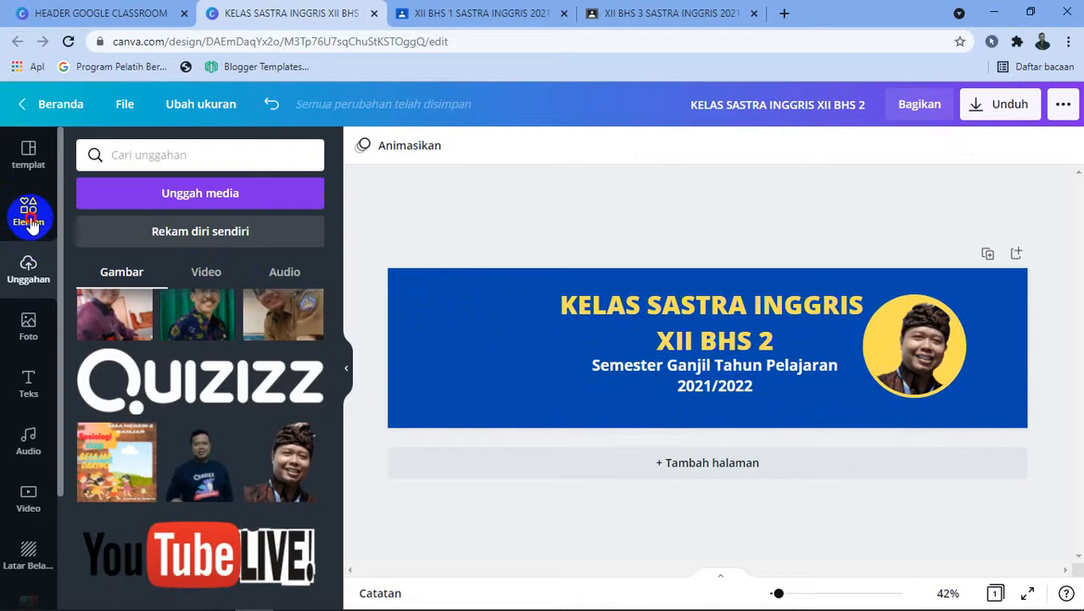
pyautogui.click(200, 203)
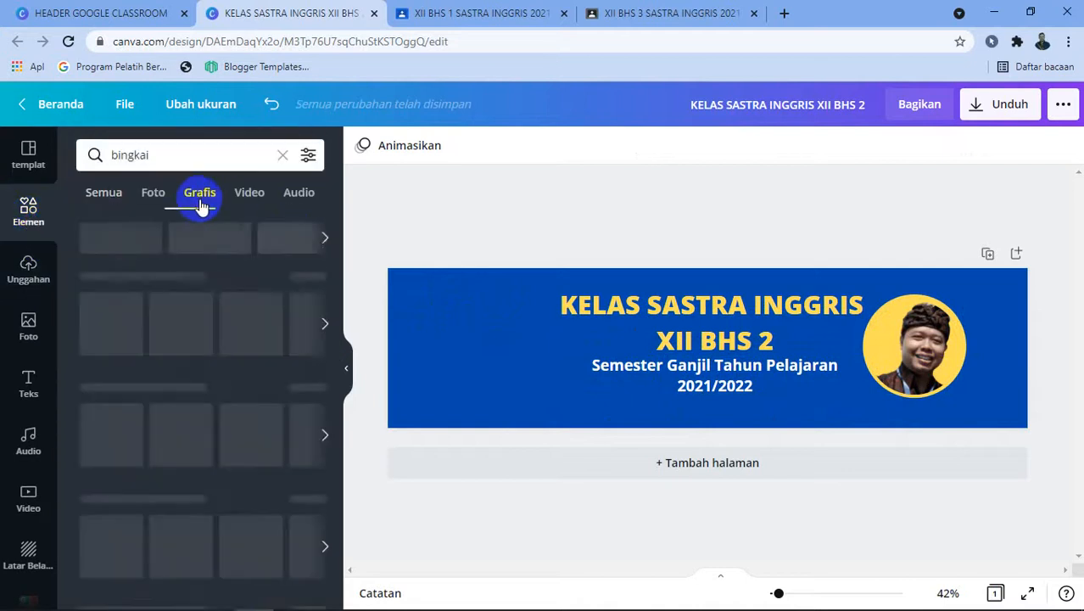
pyautogui.scroll(-3, 337, 284)
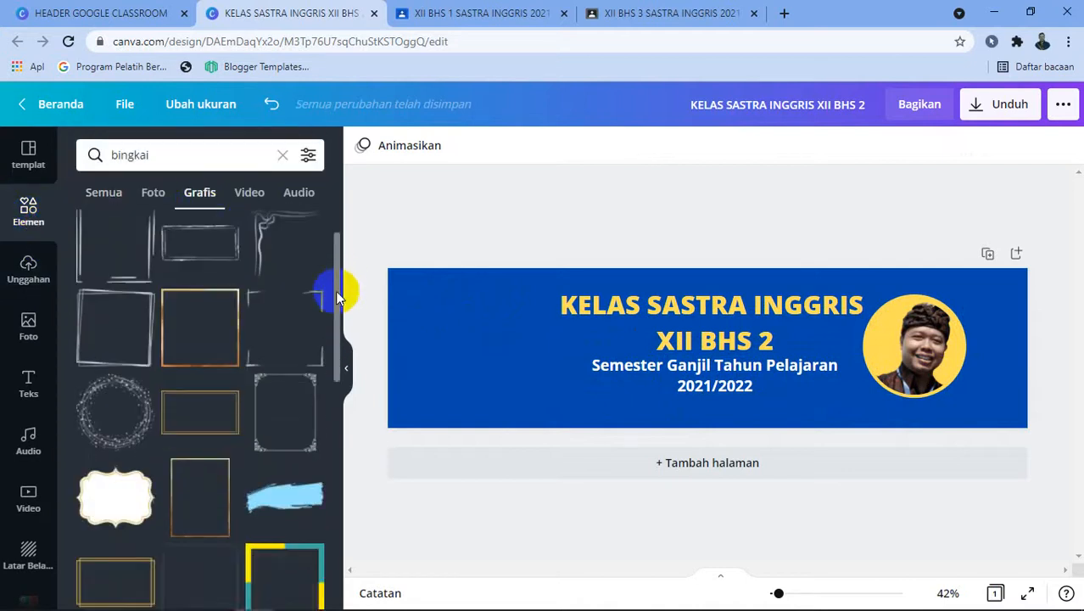
pyautogui.scroll(3, 337, 293)
pyautogui.scroll(-3, 337, 292)
pyautogui.scroll(-5, 337, 292)
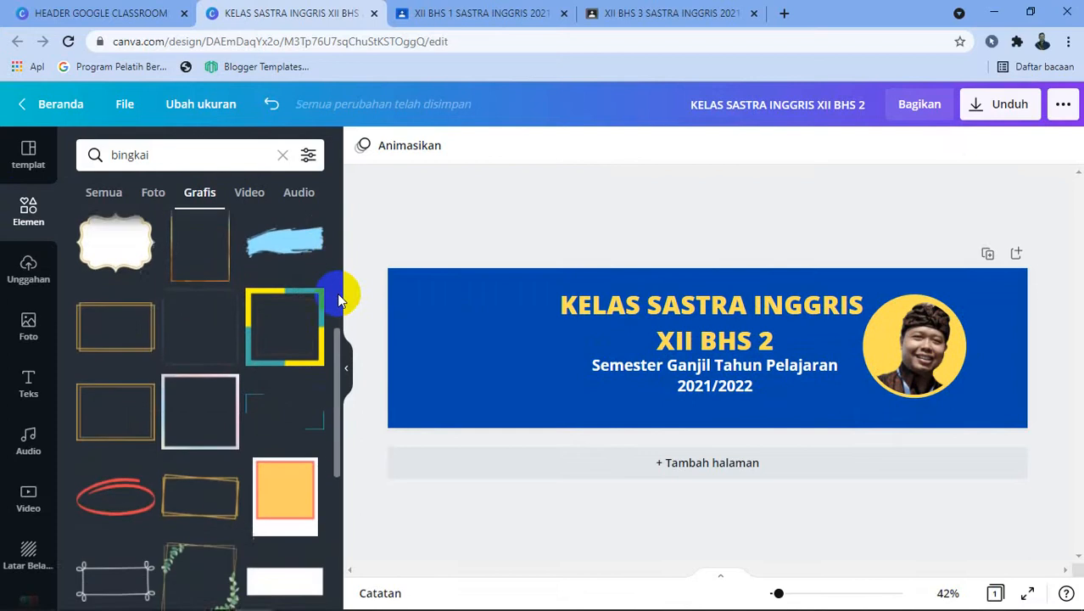
pyautogui.scroll(-6, 337, 294)
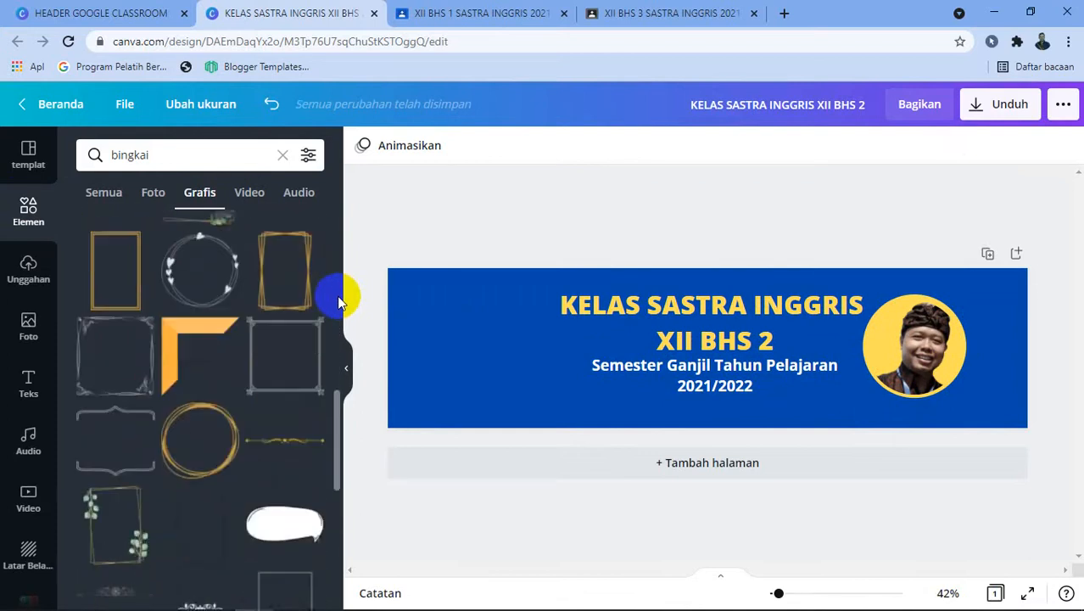
pyautogui.scroll(-6, 337, 305)
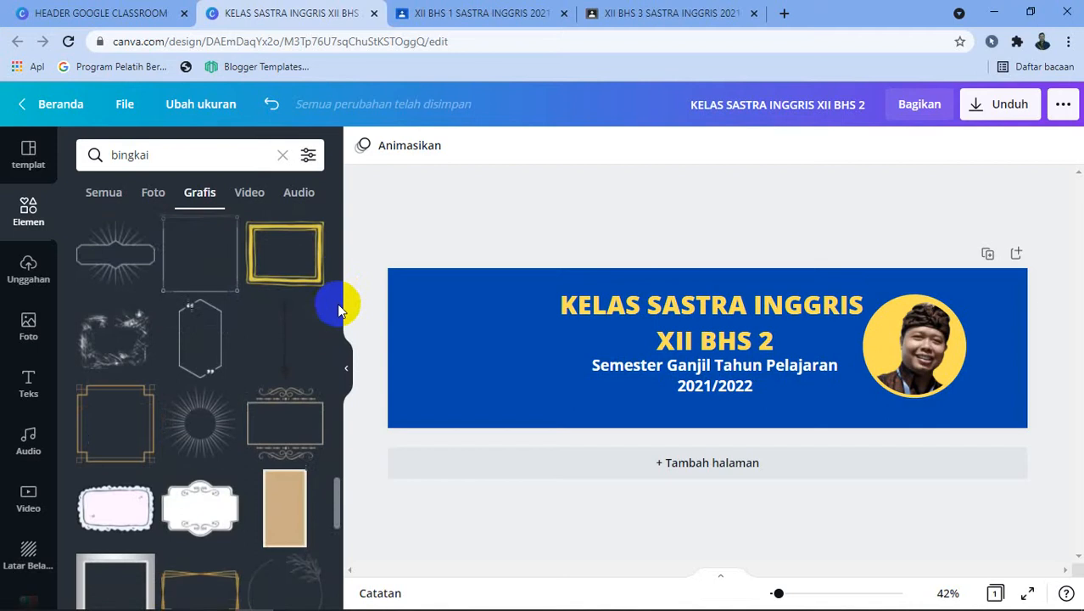
pyautogui.click(300, 256)
pyautogui.scroll(-6, 297, 263)
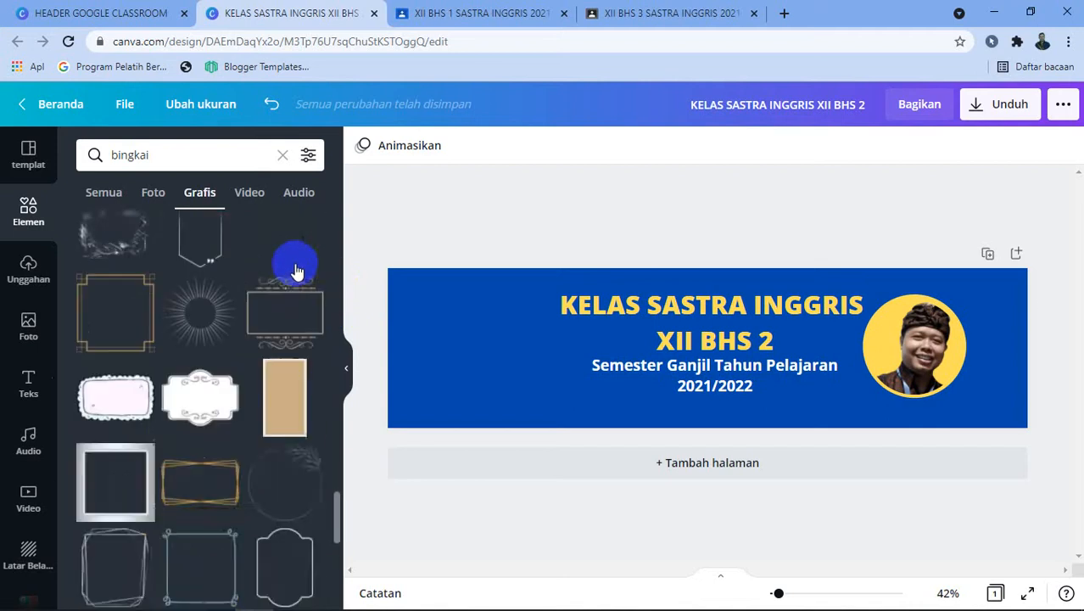
pyautogui.scroll(-1, 313, 331)
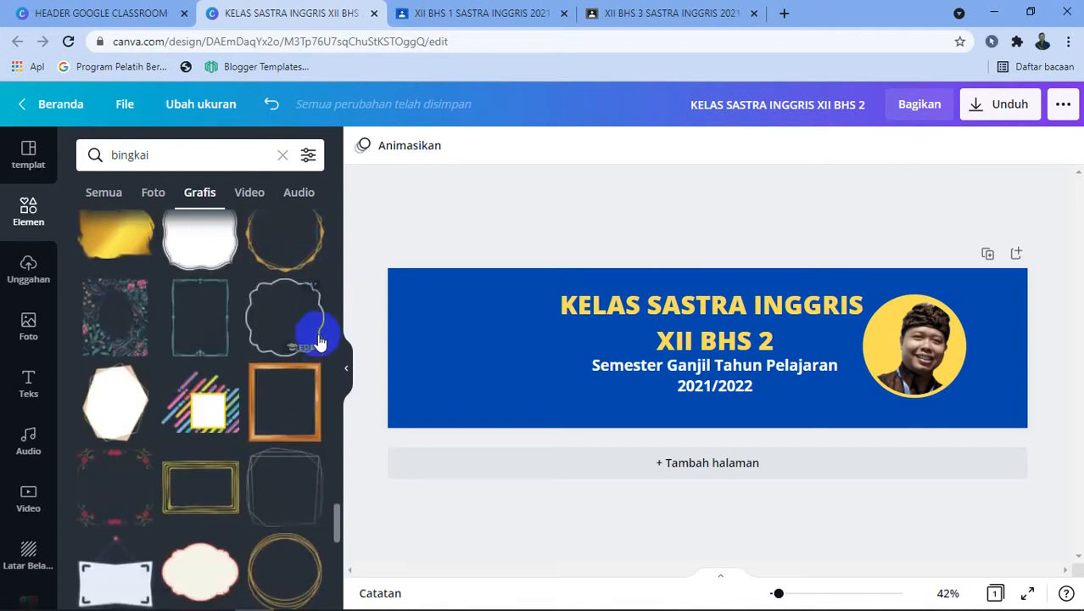
pyautogui.scroll(-4, 314, 371)
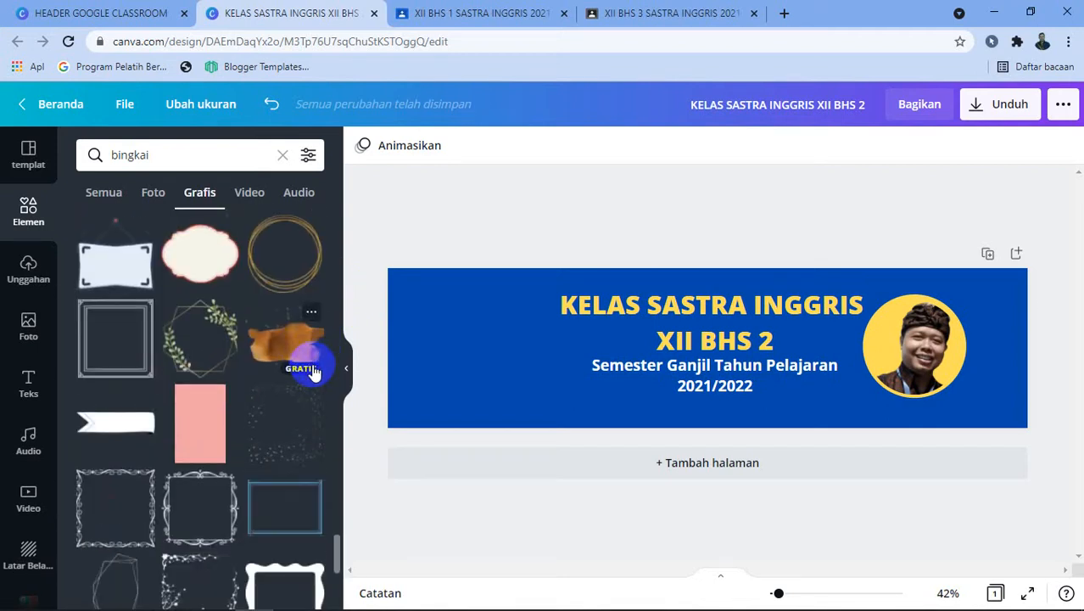
pyautogui.click(301, 282)
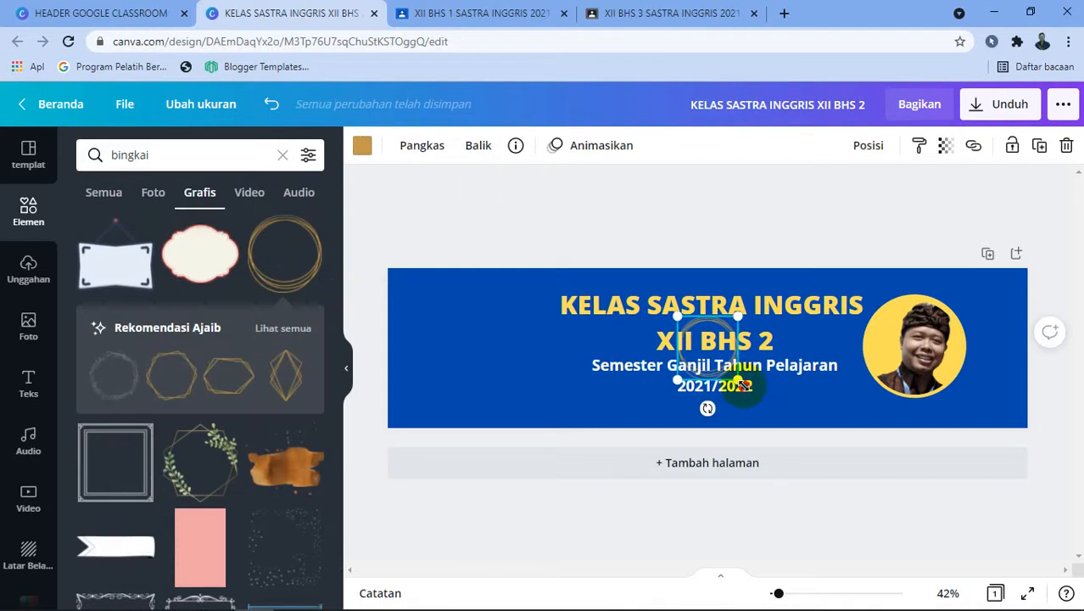
# Enlarge the gold ring graphic and center it around the framed portrait
pyautogui.moveTo(743, 385); pyautogui.dragTo(922, 381)
pyautogui.moveTo(980, 410); pyautogui.dragTo(987, 419)
pyautogui.moveTo(892, 405); pyautogui.dragTo(886, 398)
pyautogui.click(586, 241)
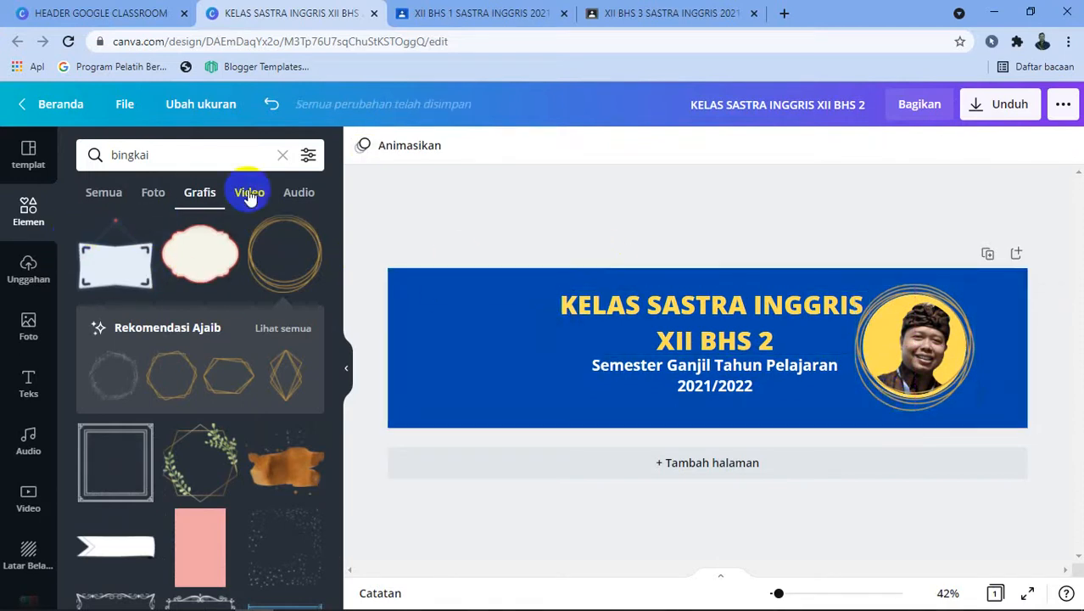
# Search the elements for "inggris" and insert the English graphic with the British flag and pencil
pyautogui.click(279, 159)
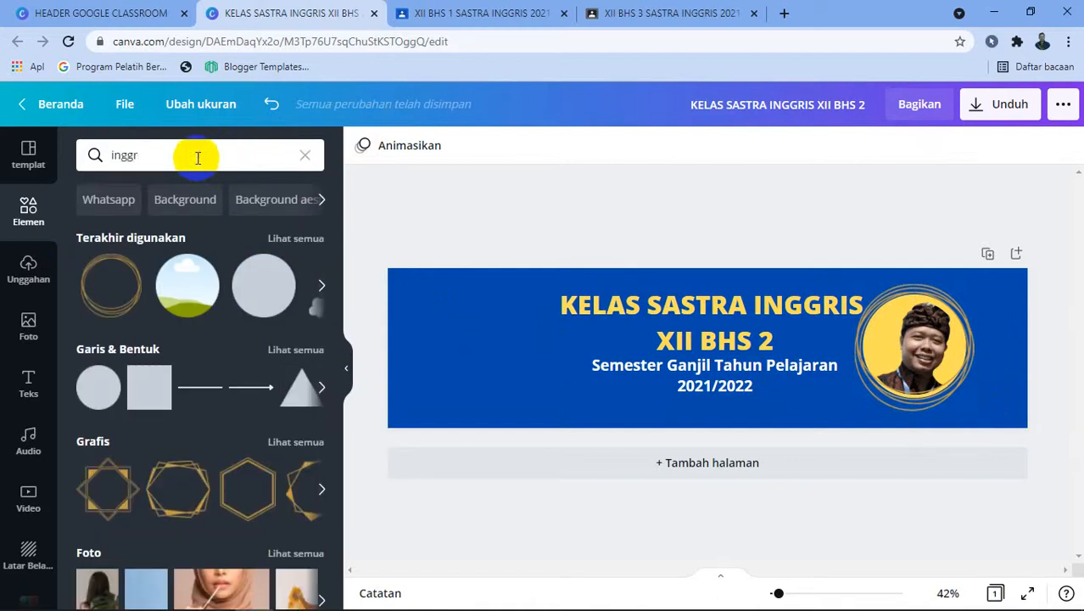
pyautogui.press('Return')
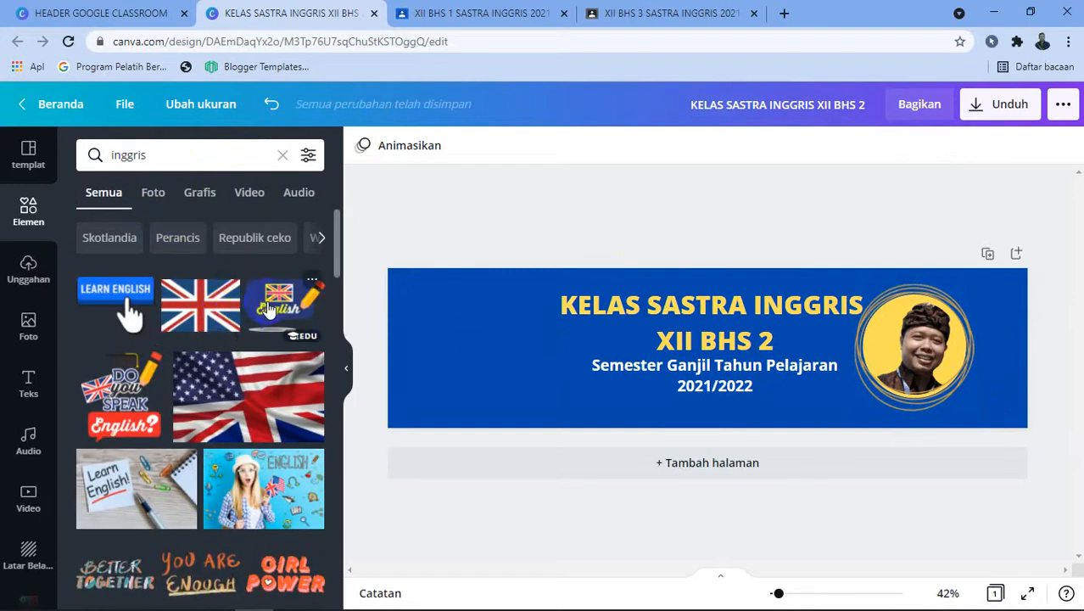
pyautogui.click(270, 311)
# Place the slightly enlarged English graphic at the portrait's upper right and move the heading back above the subheading
pyautogui.moveTo(695, 338); pyautogui.dragTo(984, 304)
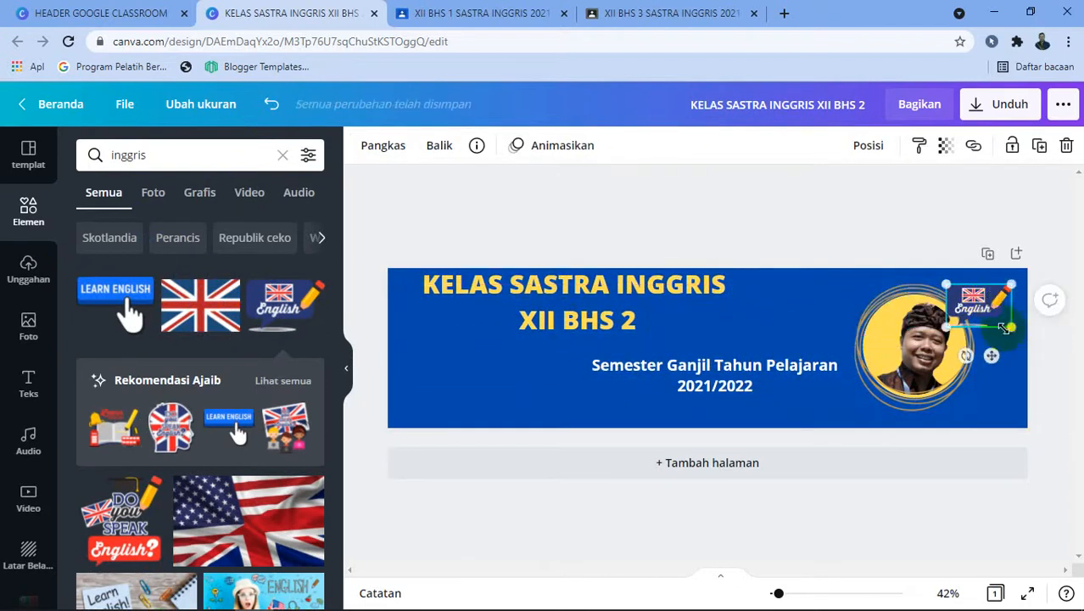
pyautogui.moveTo(1019, 336); pyautogui.dragTo(1024, 340)
pyautogui.moveTo(738, 308); pyautogui.dragTo(816, 316)
pyautogui.click(496, 336)
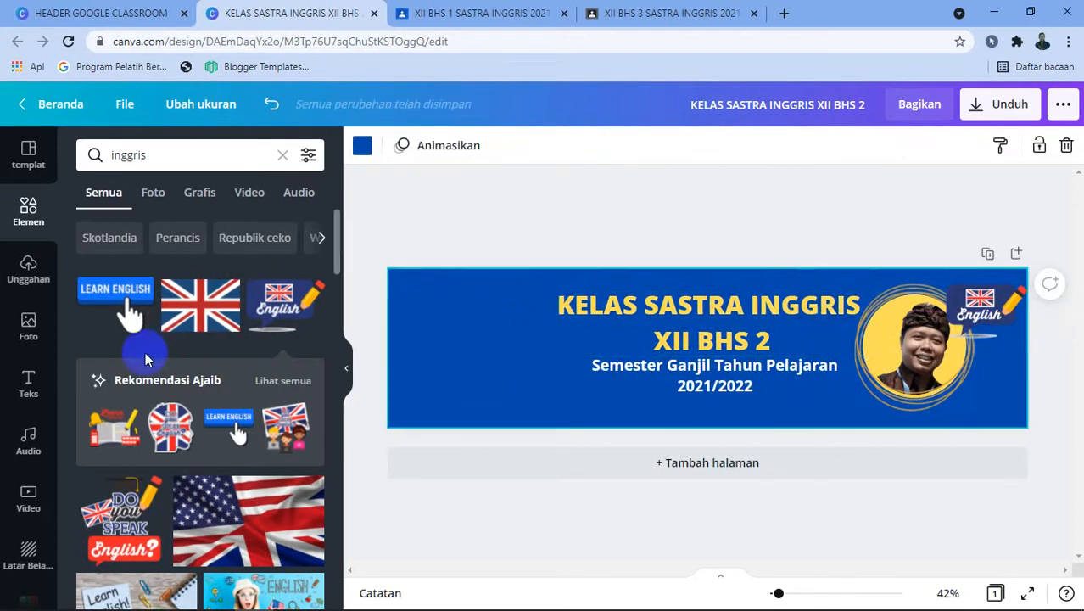
# Add the "Do you speak English?" graphic to the left of the heading and adjust its size
pyautogui.scroll(-1, 148, 373)
pyautogui.moveTo(136, 431); pyautogui.dragTo(475, 386)
pyautogui.moveTo(544, 394); pyautogui.dragTo(526, 379)
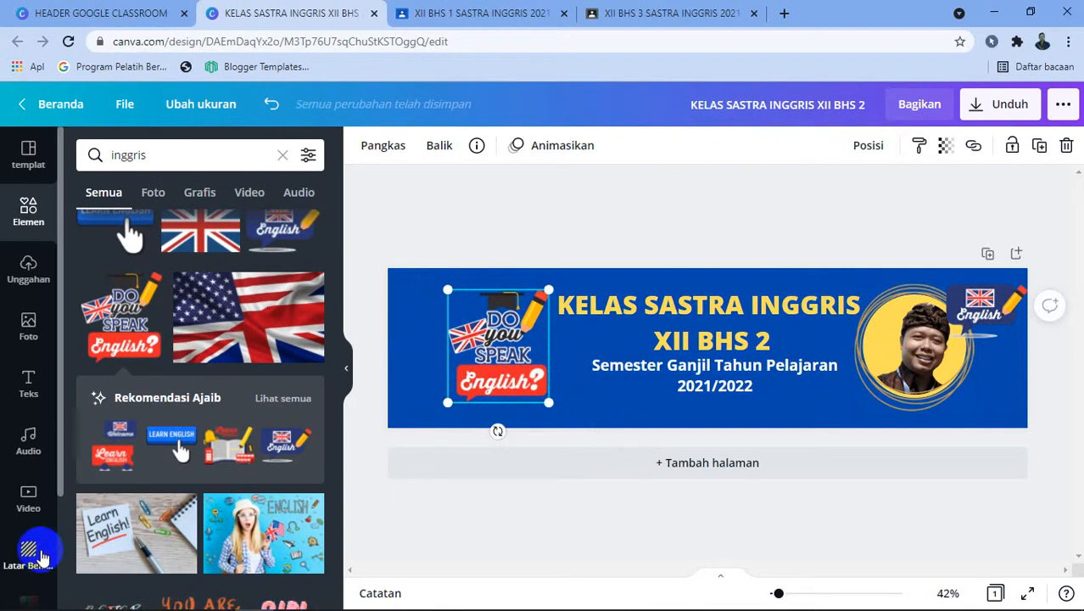
# Try the abstract blue and orange image as the banner's background
pyautogui.click(28, 553)
pyautogui.scroll(-1, 338, 318)
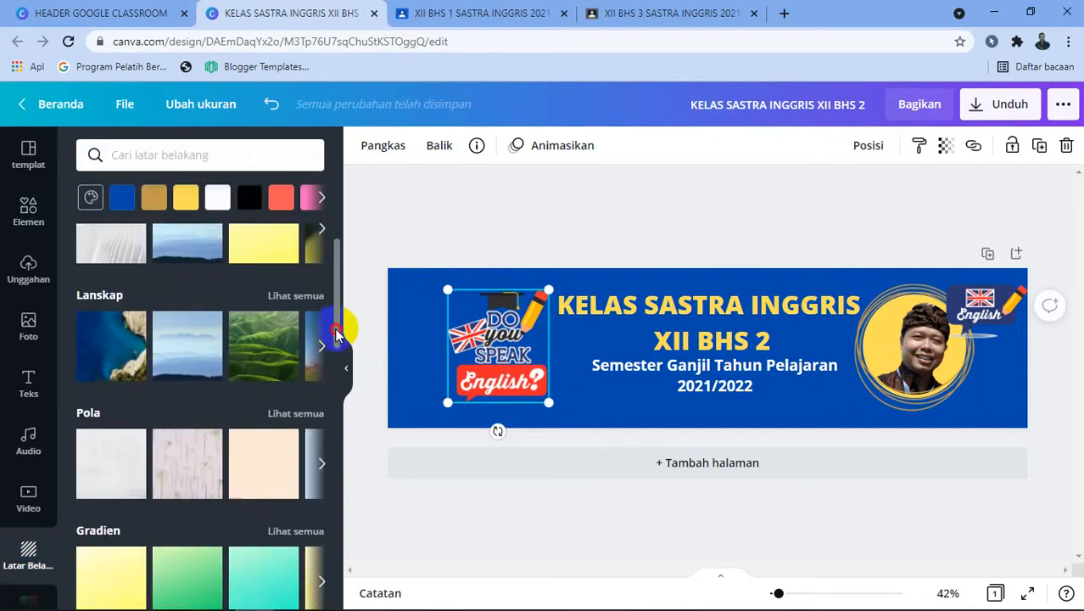
pyautogui.scroll(-2, 297, 458)
pyautogui.scroll(-2, 288, 462)
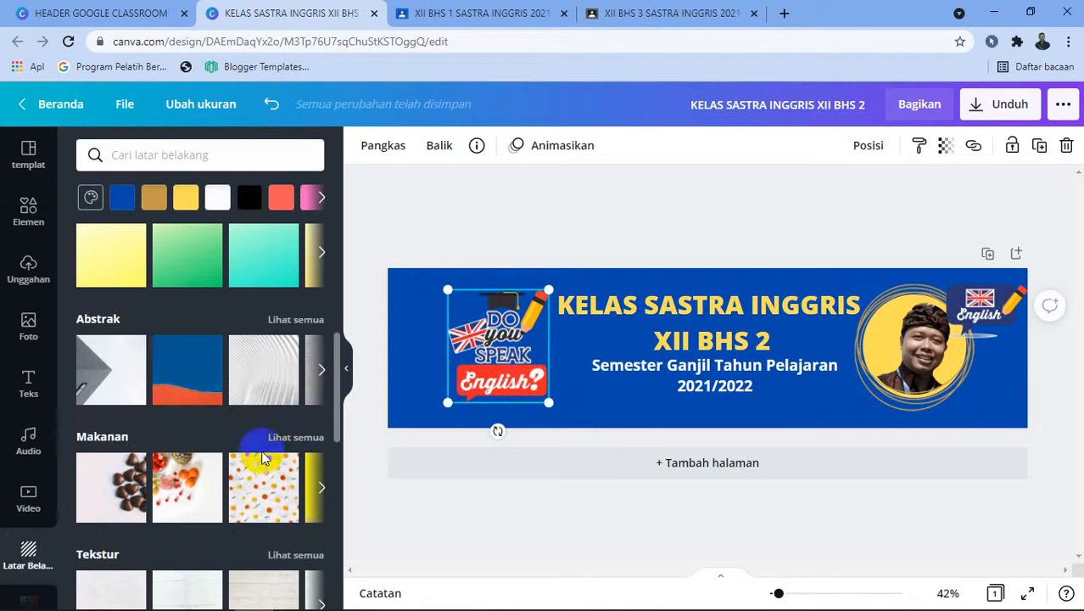
pyautogui.click(193, 376)
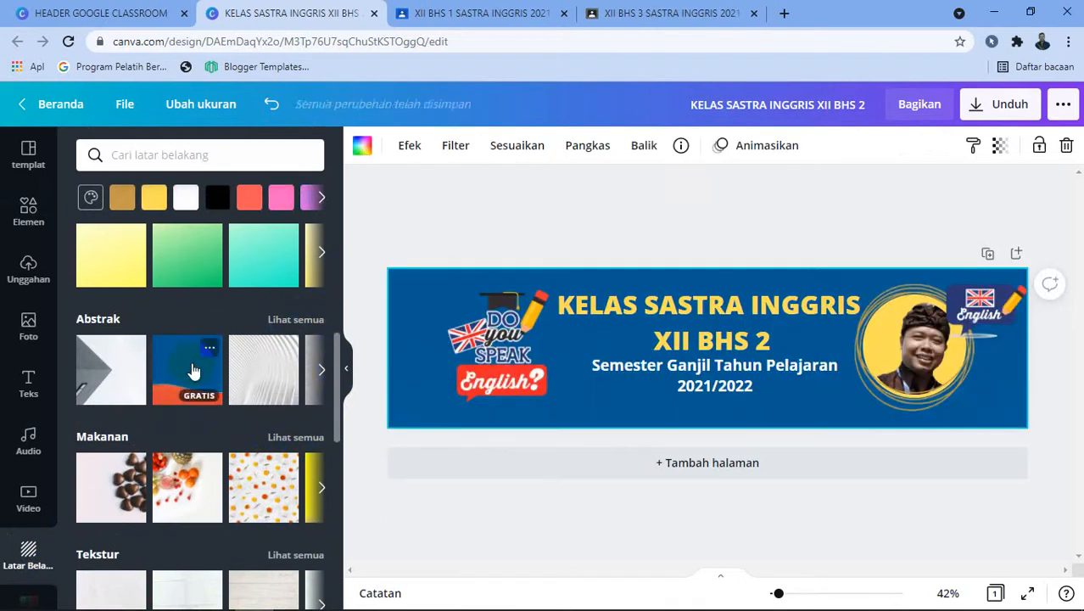
# Try the light wooden plank texture as the banner's background
pyautogui.scroll(-2, 271, 376)
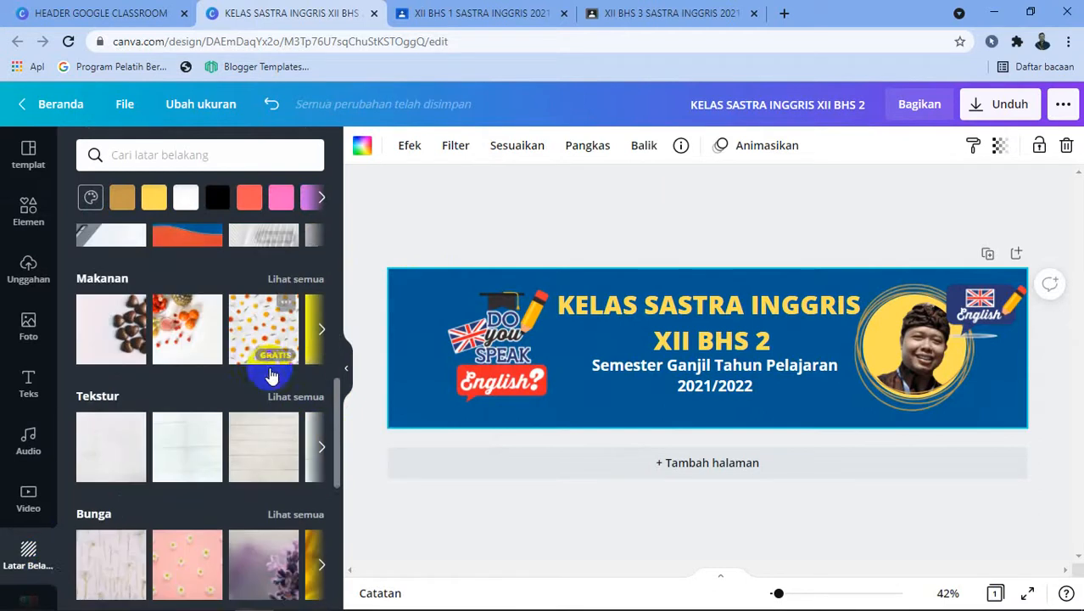
pyautogui.scroll(-2, 271, 376)
pyautogui.click(254, 315)
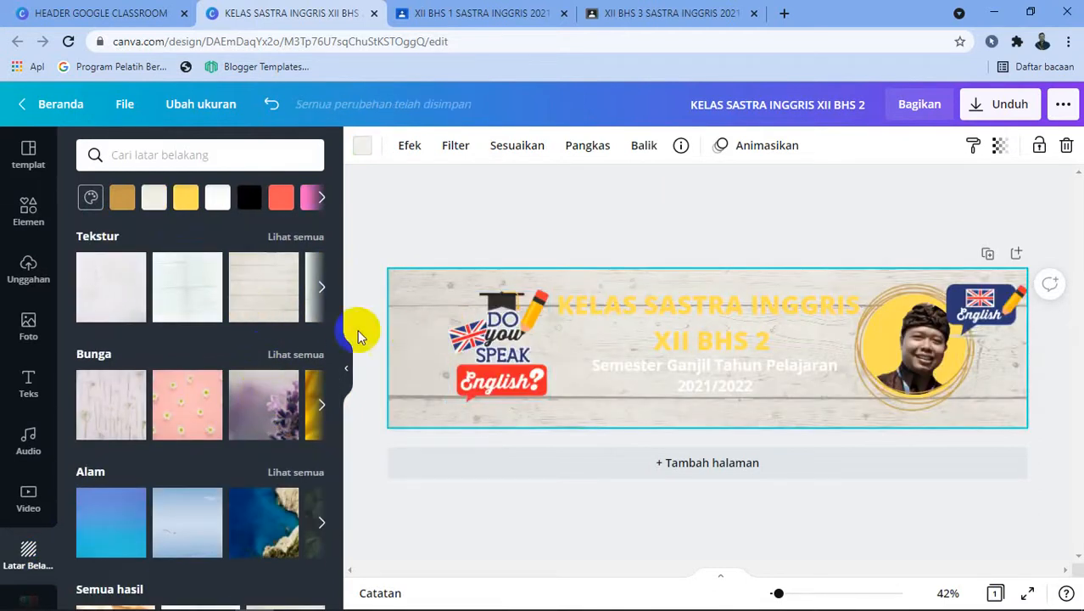
# Try the aerial photo of dark blue sea and rocky coast as the banner's background
pyautogui.scroll(-3, 250, 373)
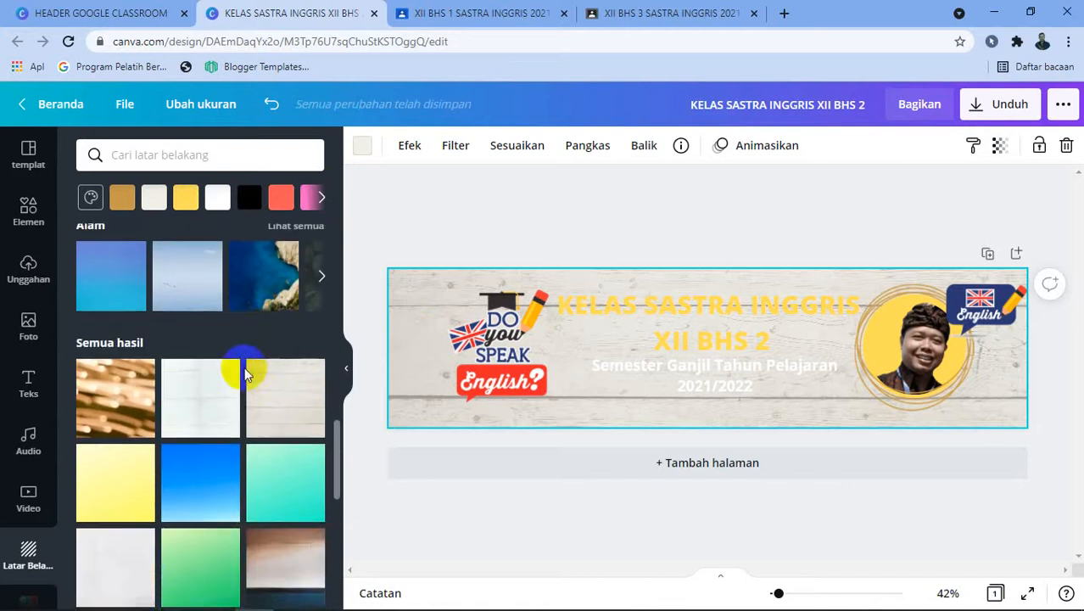
pyautogui.scroll(-5, 247, 381)
pyautogui.scroll(-3, 237, 374)
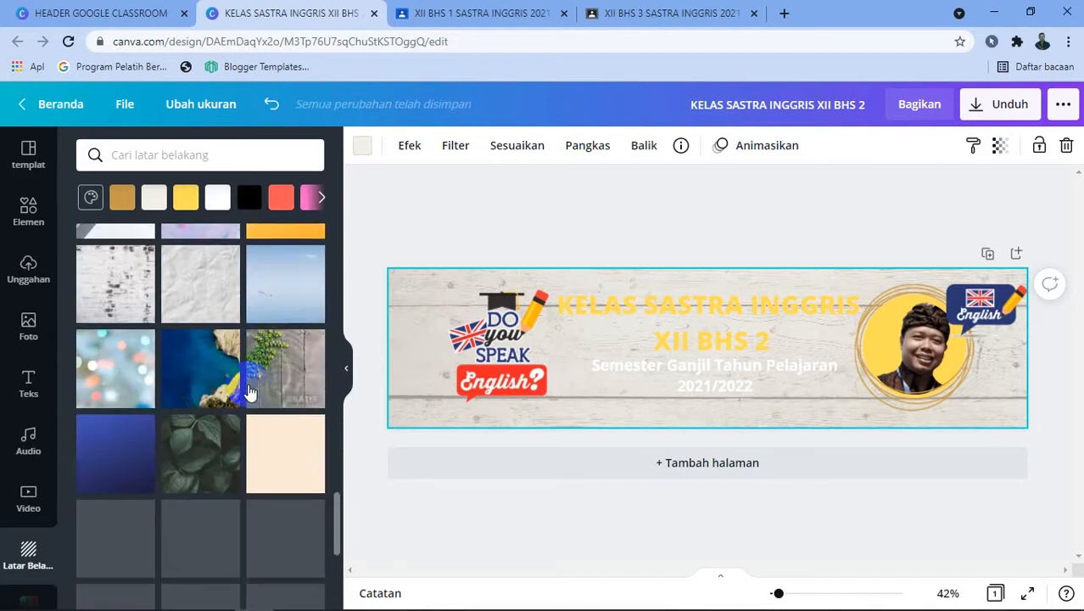
pyautogui.click(194, 383)
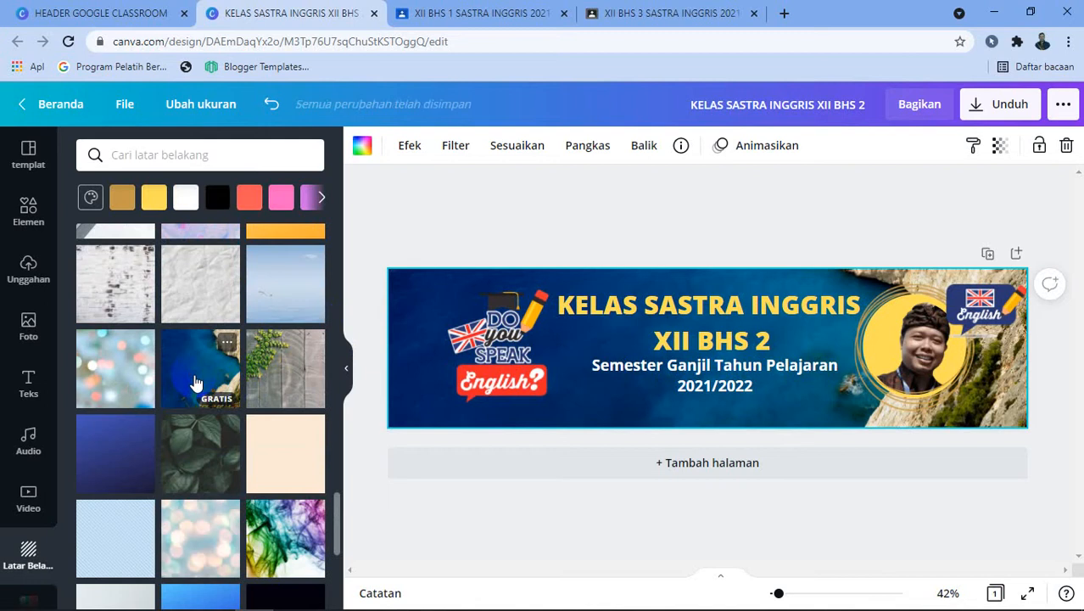
# Set the banner's background to the black photo with small colorful lights
pyautogui.scroll(-5, 194, 383)
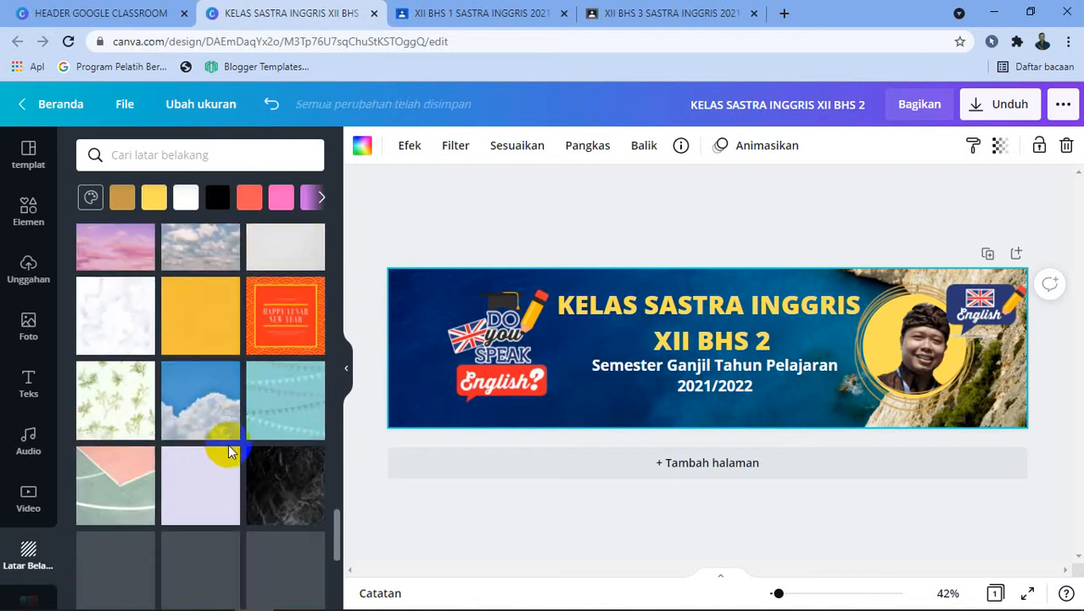
pyautogui.scroll(3, 234, 445)
pyautogui.click(287, 318)
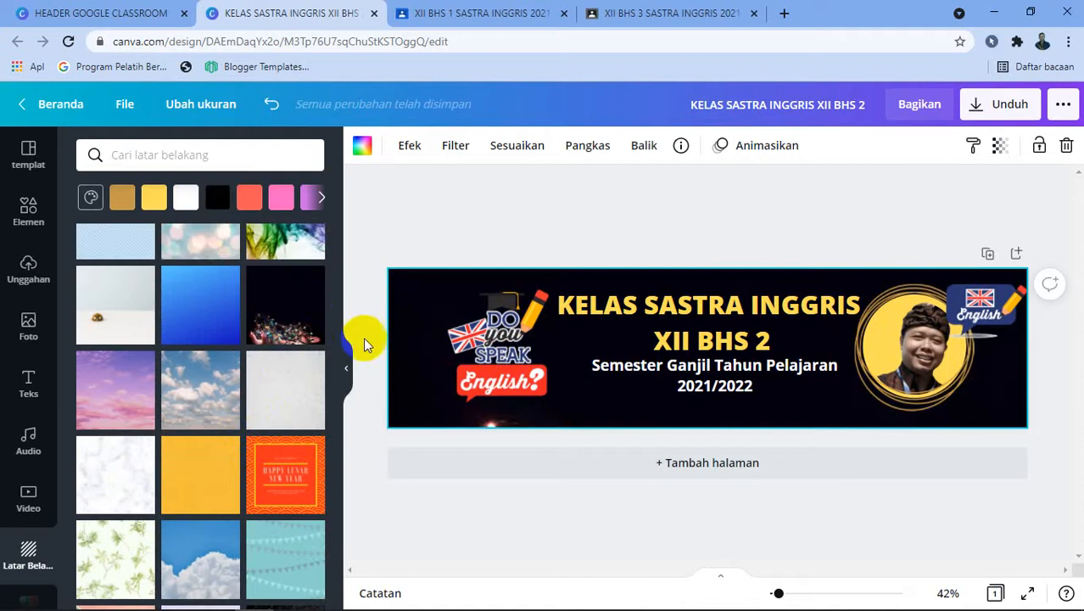
pyautogui.click(443, 284)
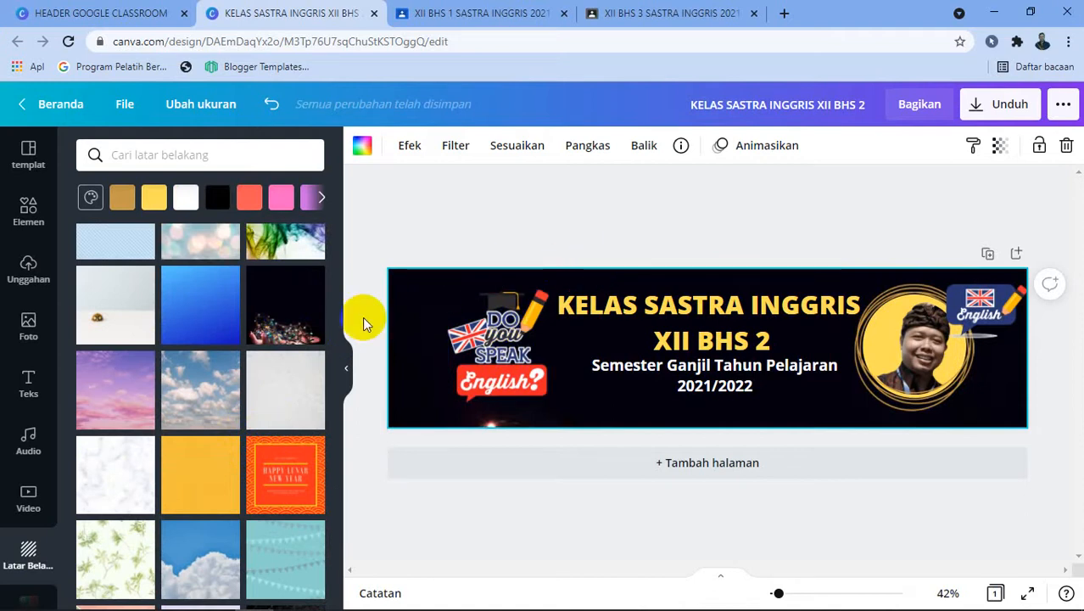
# Add a second page and search the templates for "header google classroom"
pyautogui.click(684, 463)
pyautogui.click(28, 152)
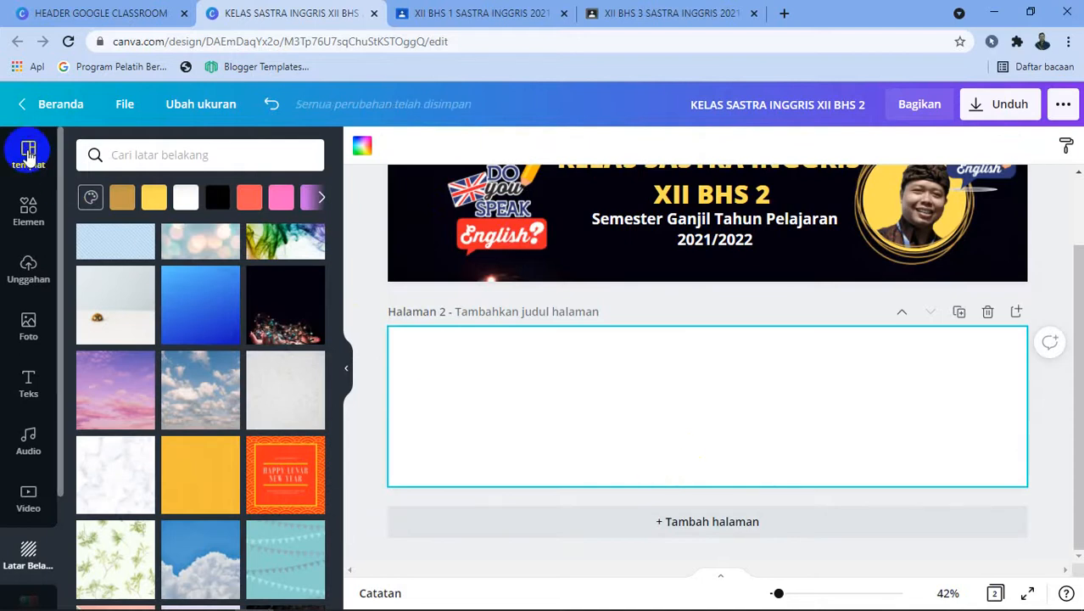
pyautogui.click(174, 155)
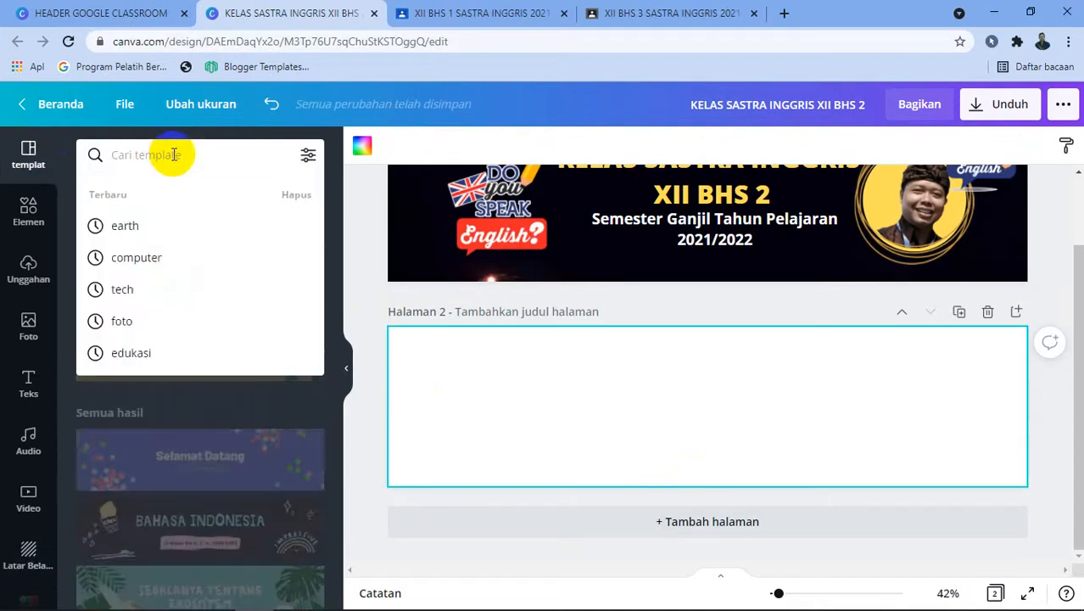
pyautogui.write('header')
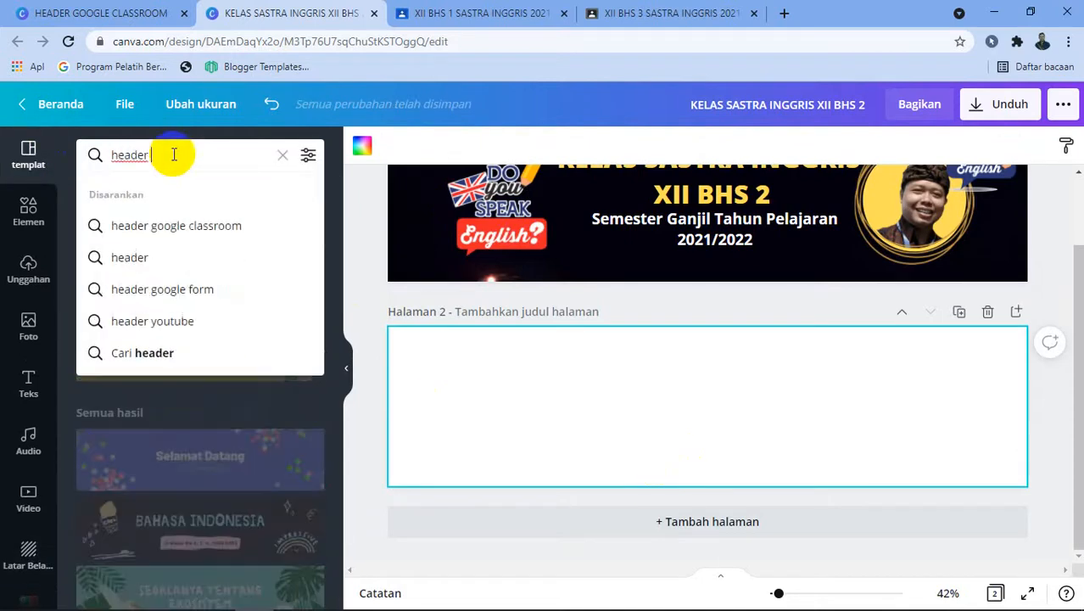
pyautogui.click(174, 225)
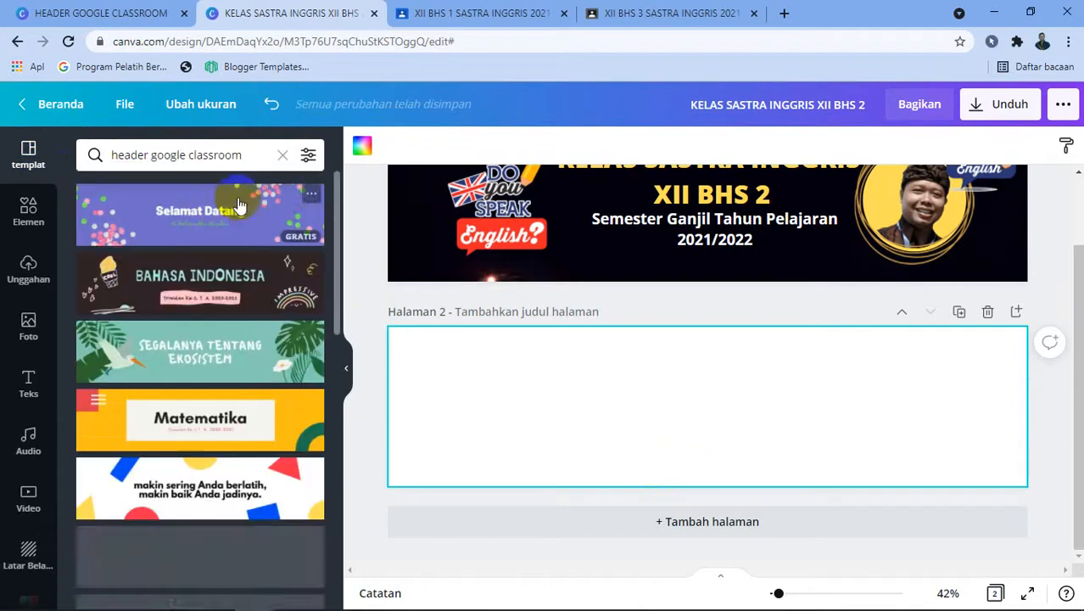
# Apply the purple space-themed IPA template with planets and a rocket to page 2
pyautogui.moveTo(334, 202); pyautogui.dragTo(342, 332)
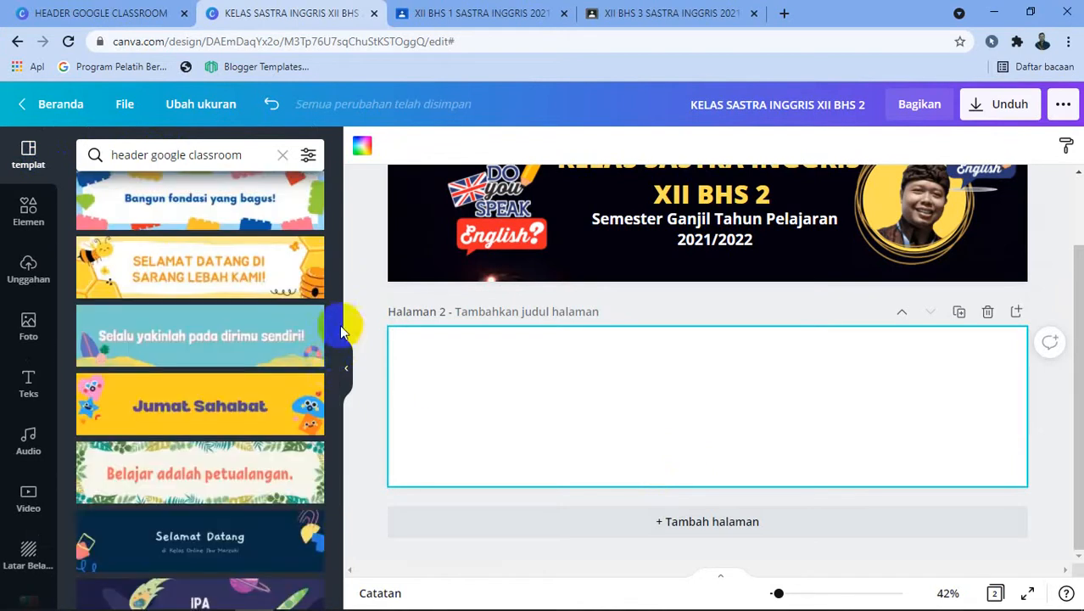
pyautogui.scroll(-2, 320, 434)
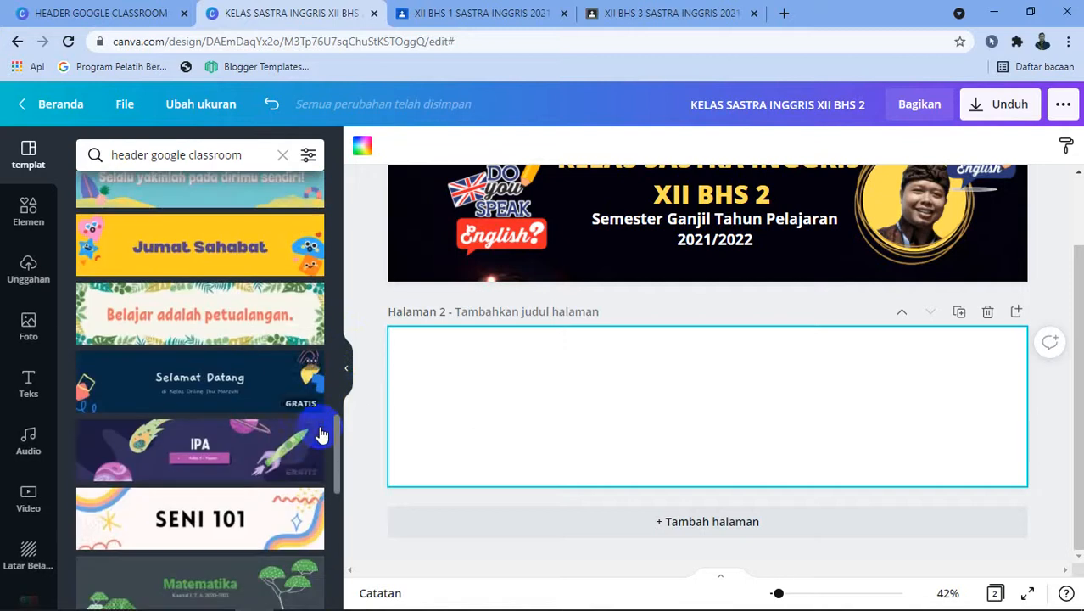
pyautogui.click(221, 447)
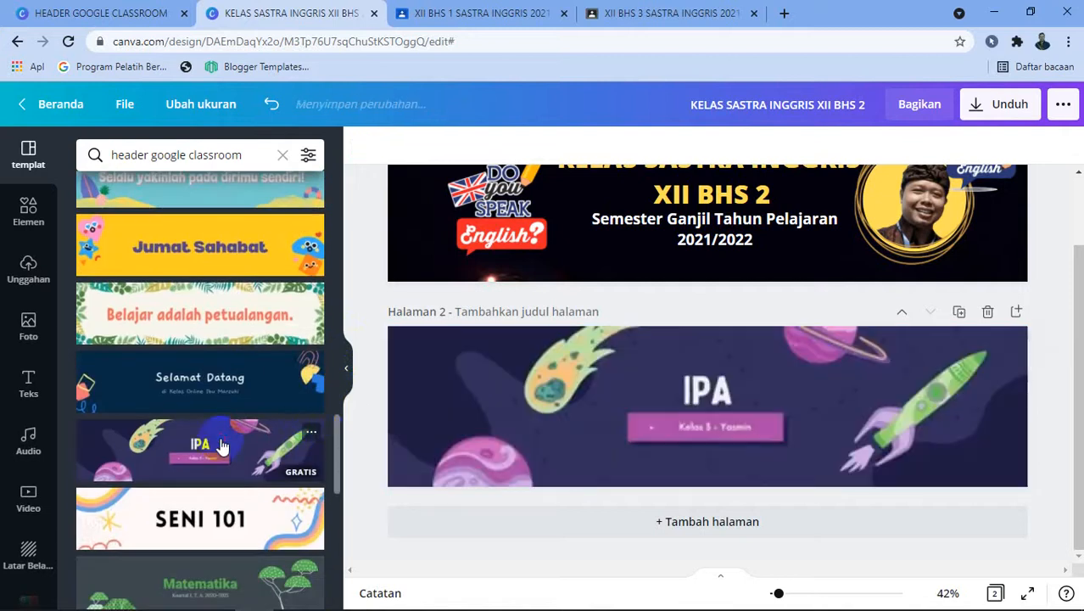
# Replace the IPA title with "KELAS 9 MAPEL IPA", widen it to fit one line, and center it above the pink label
pyautogui.click(713, 397)
pyautogui.doubleClick(713, 392)
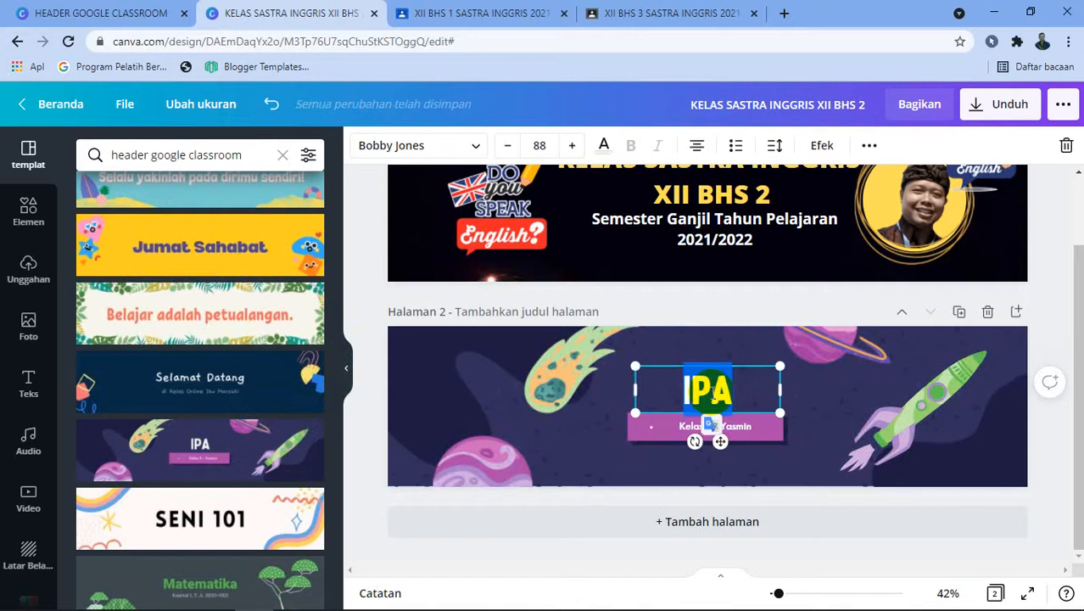
pyautogui.write('KELAS ')
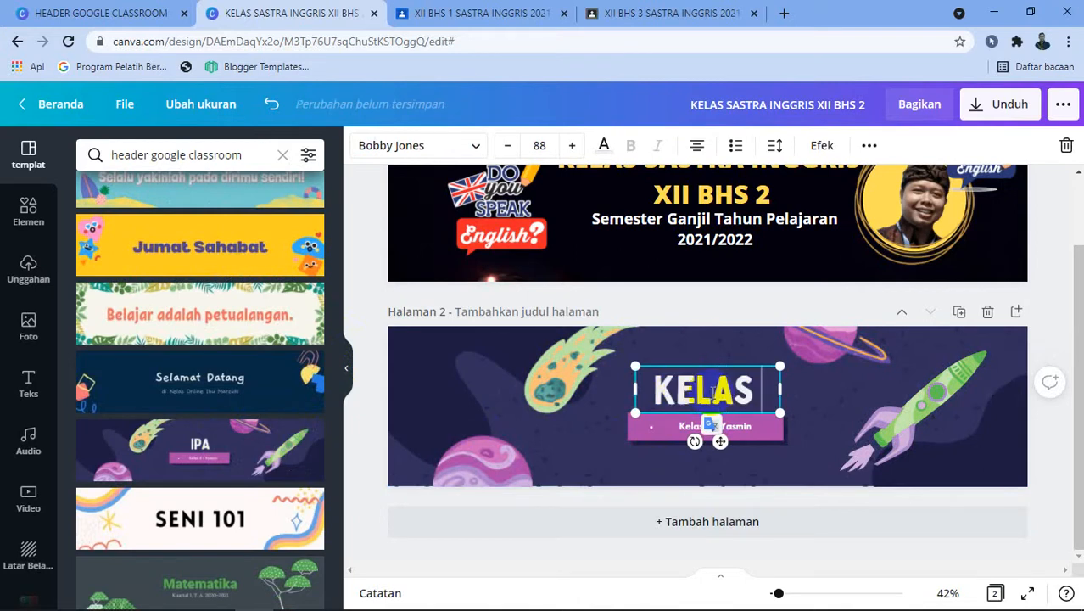
pyautogui.write('I')
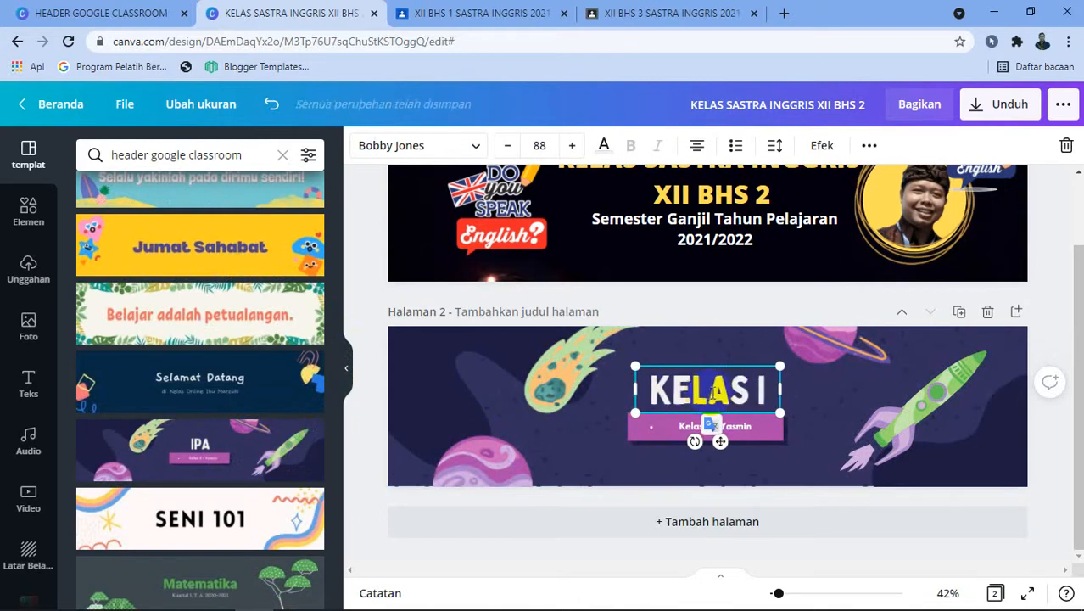
pyautogui.press('BackSpace')
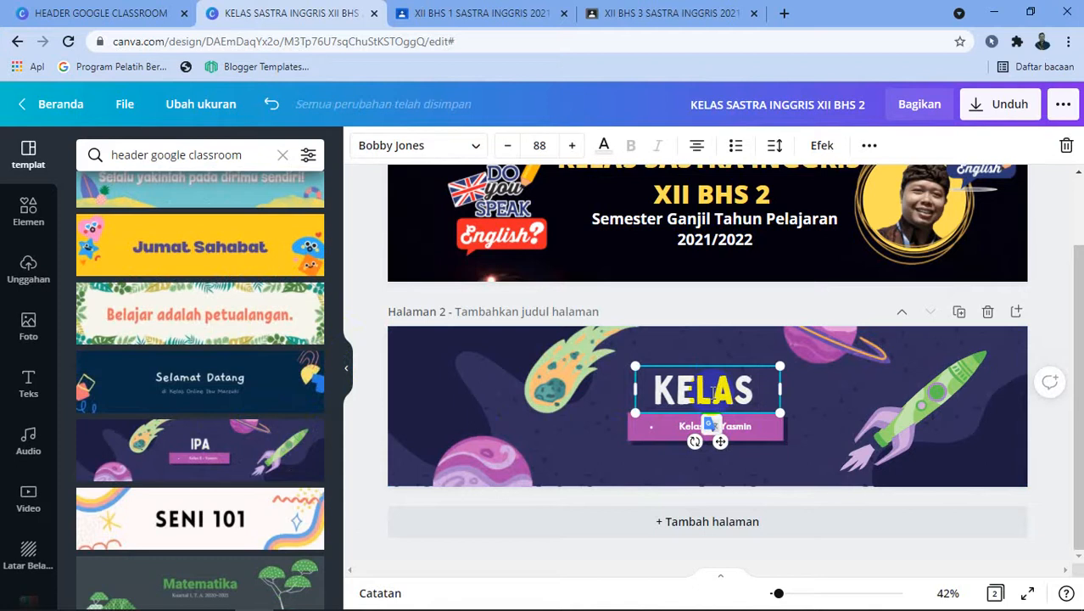
pyautogui.write('9')
pyautogui.press('Return')
pyautogui.write('MAPE')
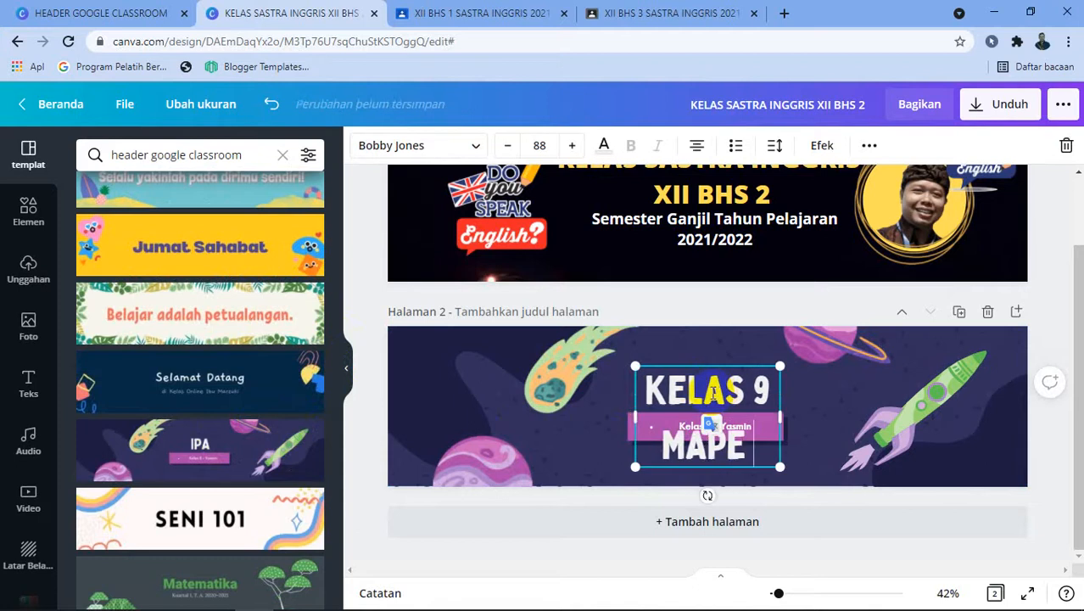
pyautogui.write('L')
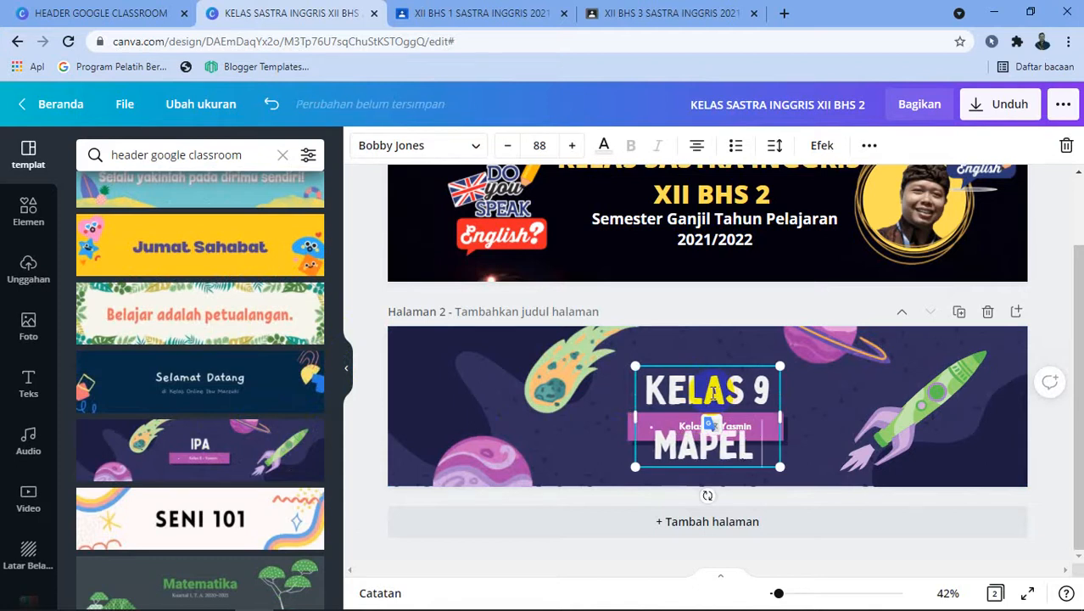
pyautogui.write(' IPA')
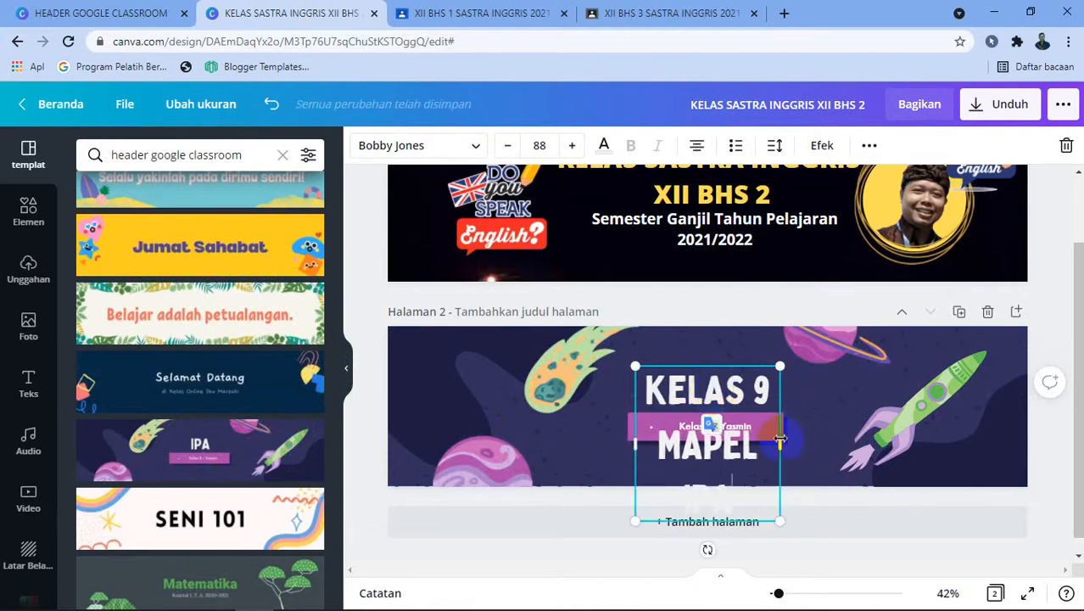
pyautogui.moveTo(878, 430); pyautogui.dragTo(937, 416)
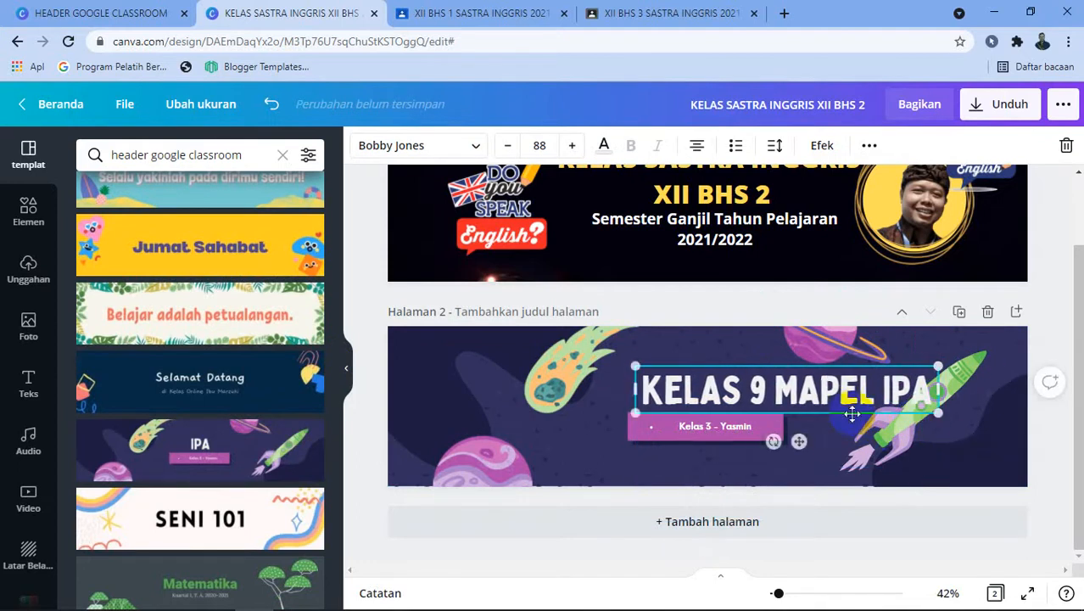
pyautogui.moveTo(847, 417); pyautogui.dragTo(757, 411)
# Delete the green comet, the rocket, and the lower-left planet from page 2
pyautogui.moveTo(576, 354); pyautogui.dragTo(502, 369)
pyautogui.press('Delete')
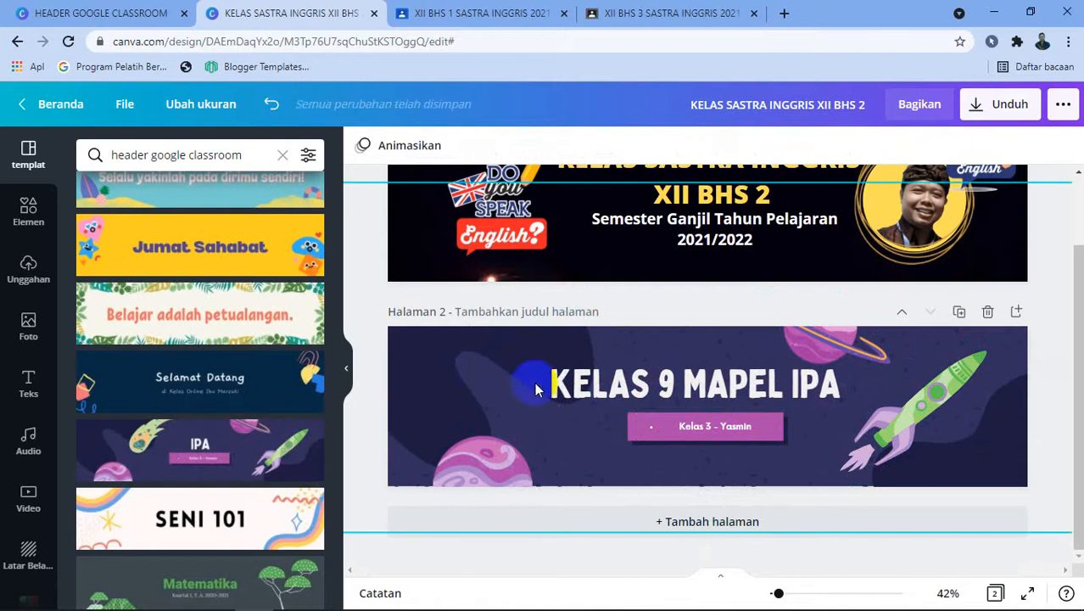
pyautogui.click(934, 402)
pyautogui.press('Delete')
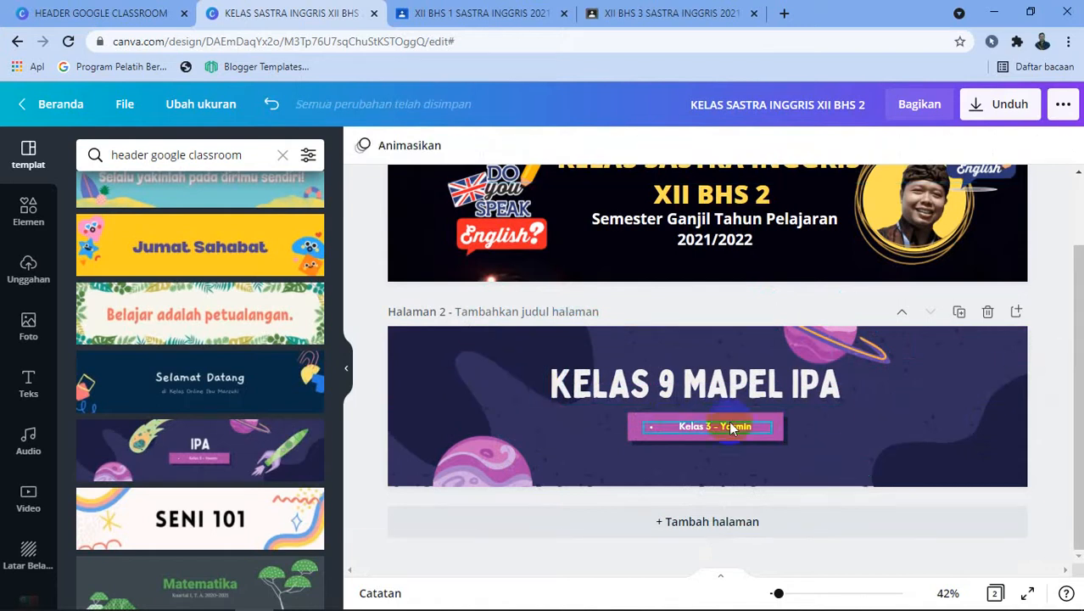
pyautogui.click(501, 459)
pyautogui.press('Delete')
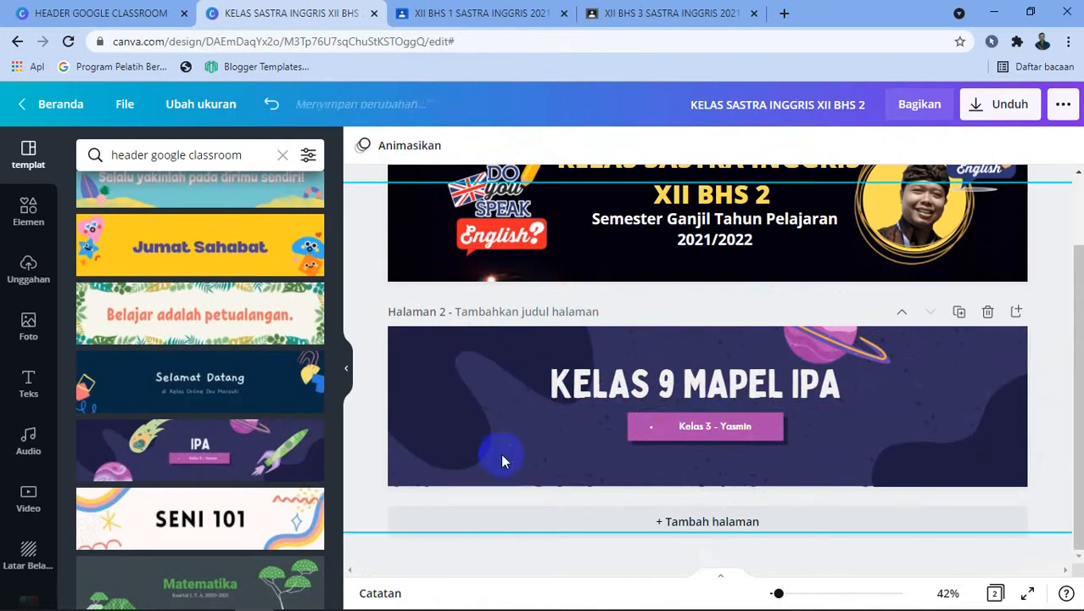
# Search the design elements for "PLANET"
pyautogui.click(188, 163)
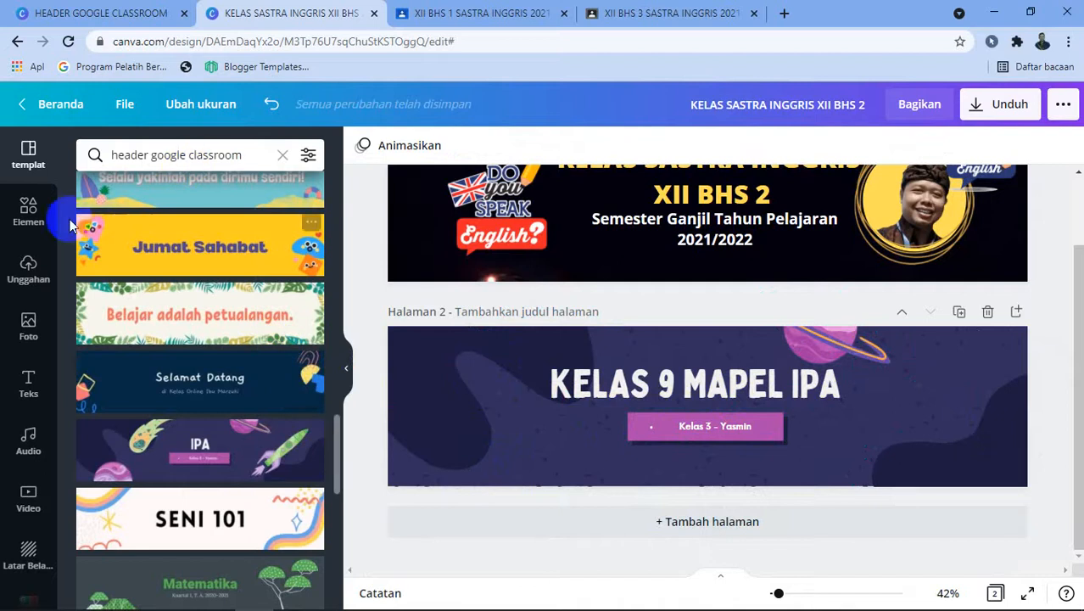
pyautogui.click(28, 210)
pyautogui.click(88, 165)
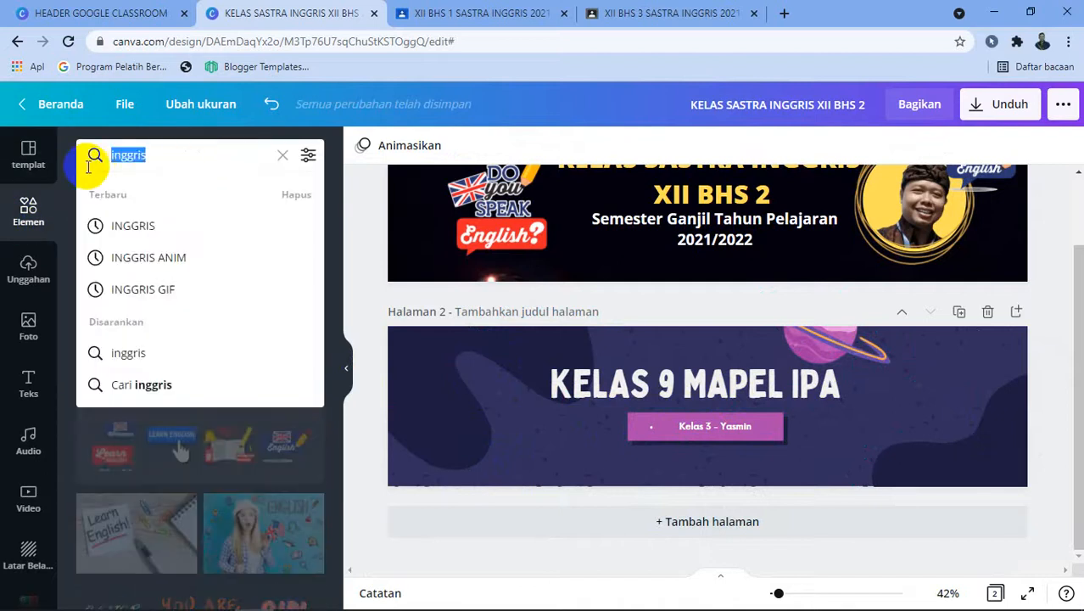
pyautogui.press('BackSpace')
pyautogui.write('PLANET')
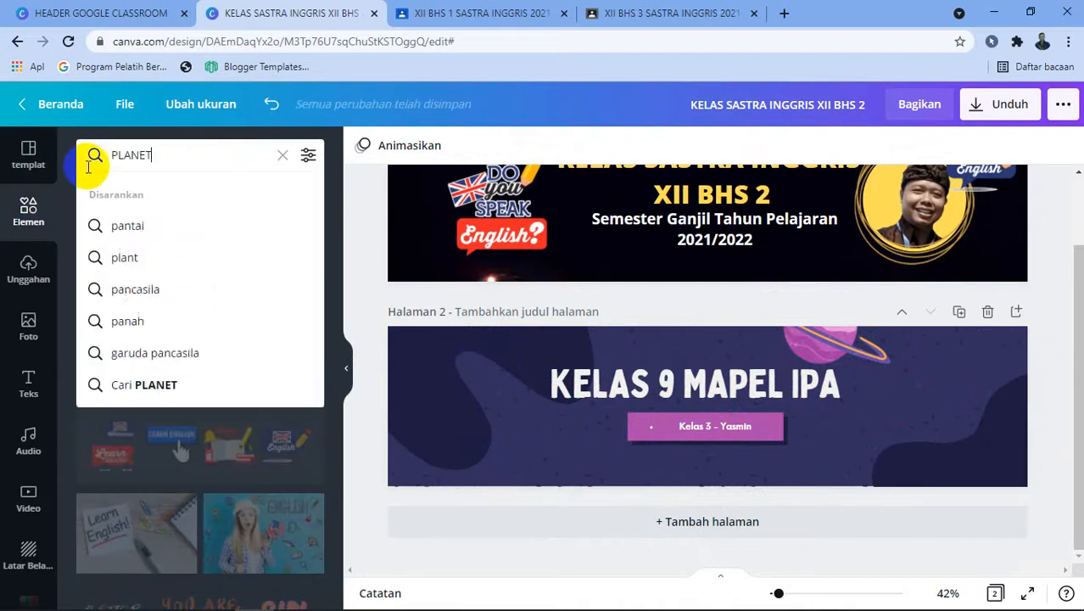
pyautogui.press('Return')
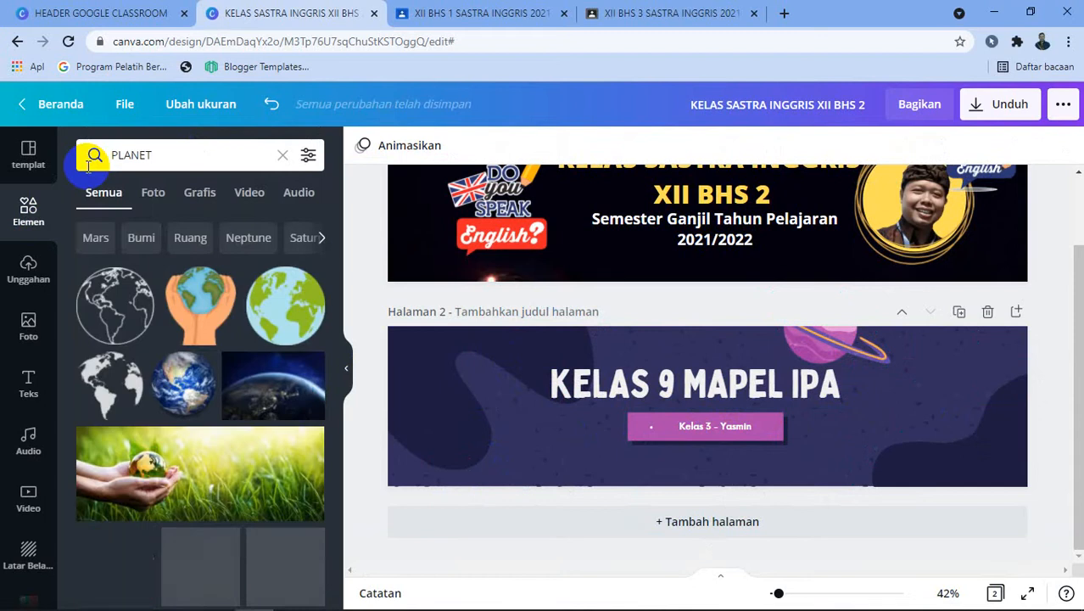
# Add the outlined ringed planet to page 2, enlarge it, and place it at the banner's left beside the title
pyautogui.scroll(-2, 213, 347)
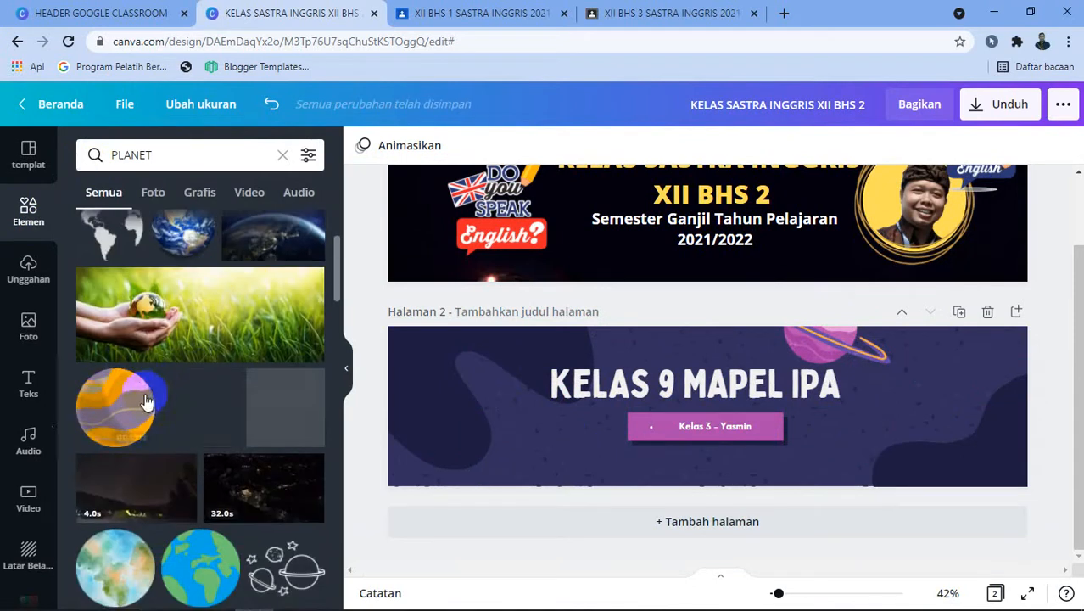
pyautogui.scroll(-2, 170, 407)
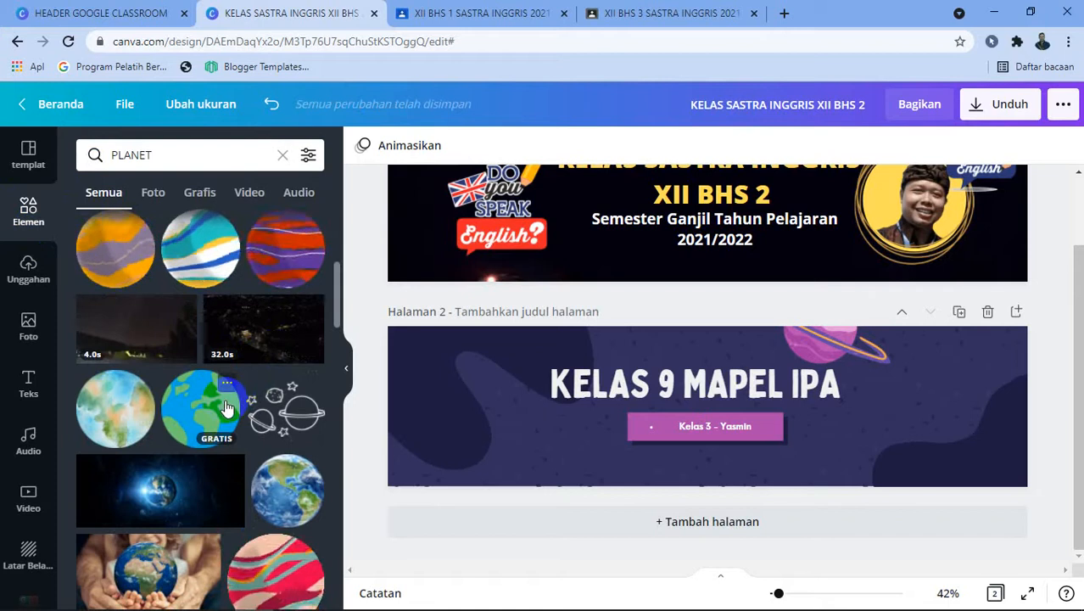
pyautogui.scroll(-4, 220, 420)
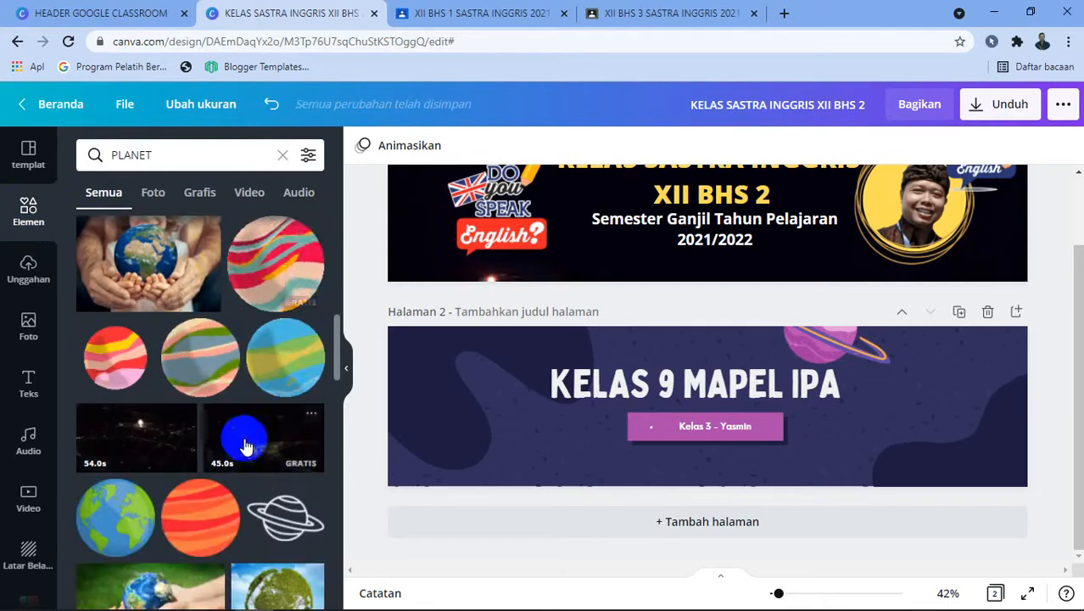
pyautogui.scroll(-2, 244, 445)
pyautogui.click(287, 356)
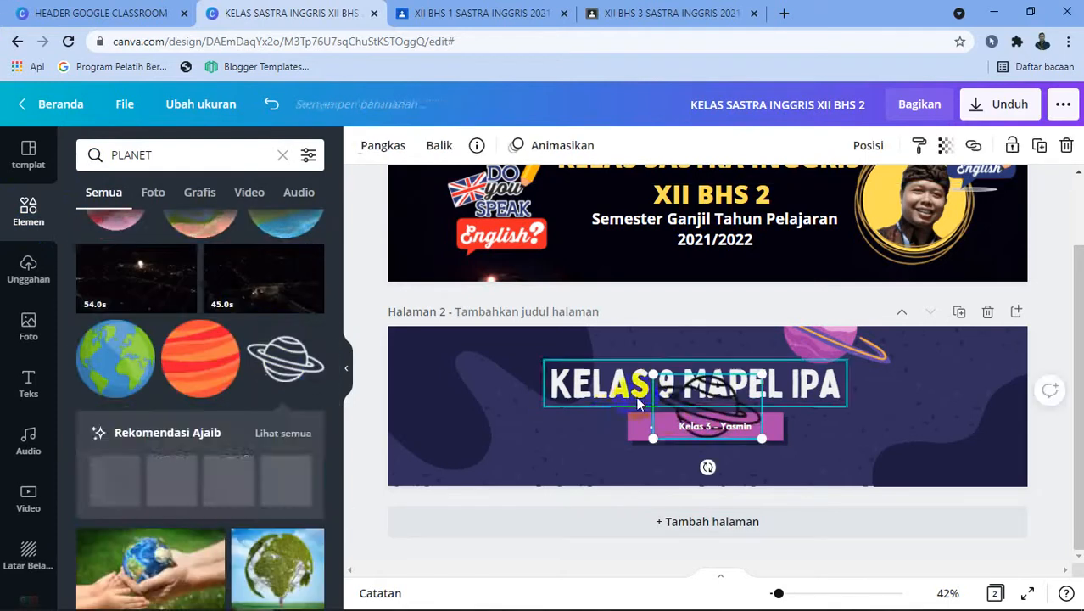
pyautogui.moveTo(664, 427); pyautogui.dragTo(607, 469)
pyautogui.moveTo(675, 465); pyautogui.dragTo(493, 449)
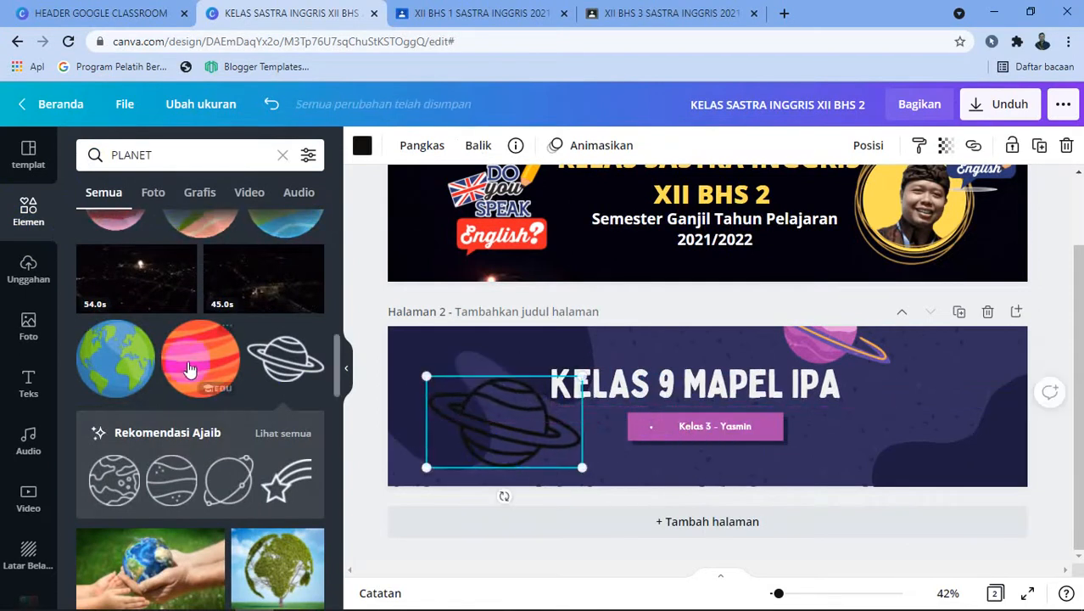
# Search the elements for "roket", add the red-and-white rocket with a round window, enlarge it slightly, and place it over the outlined planet
pyautogui.click(169, 155)
pyautogui.write('roket')
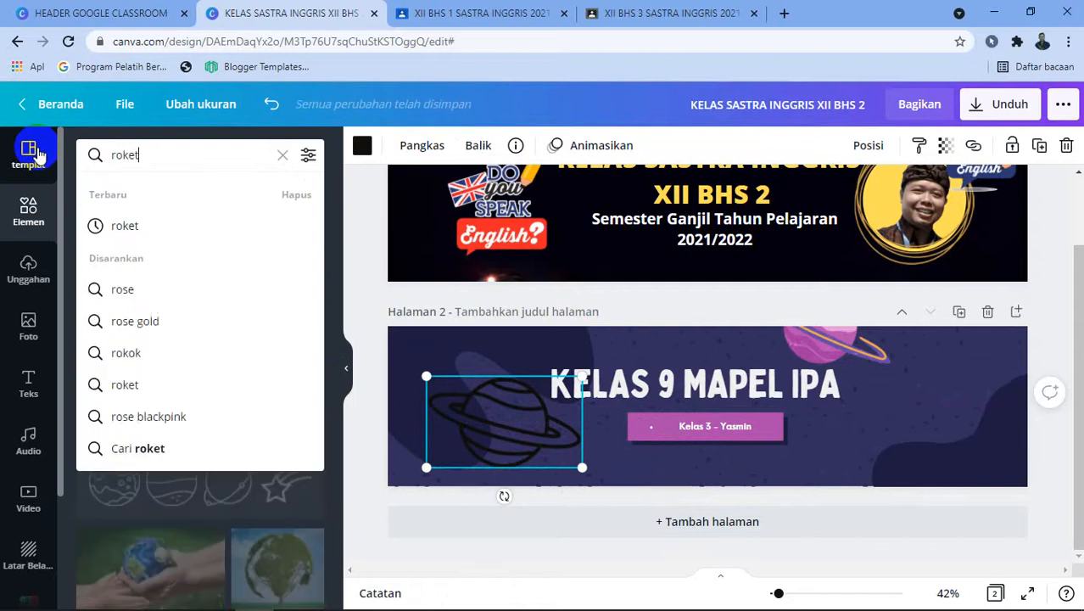
pyautogui.press('Return')
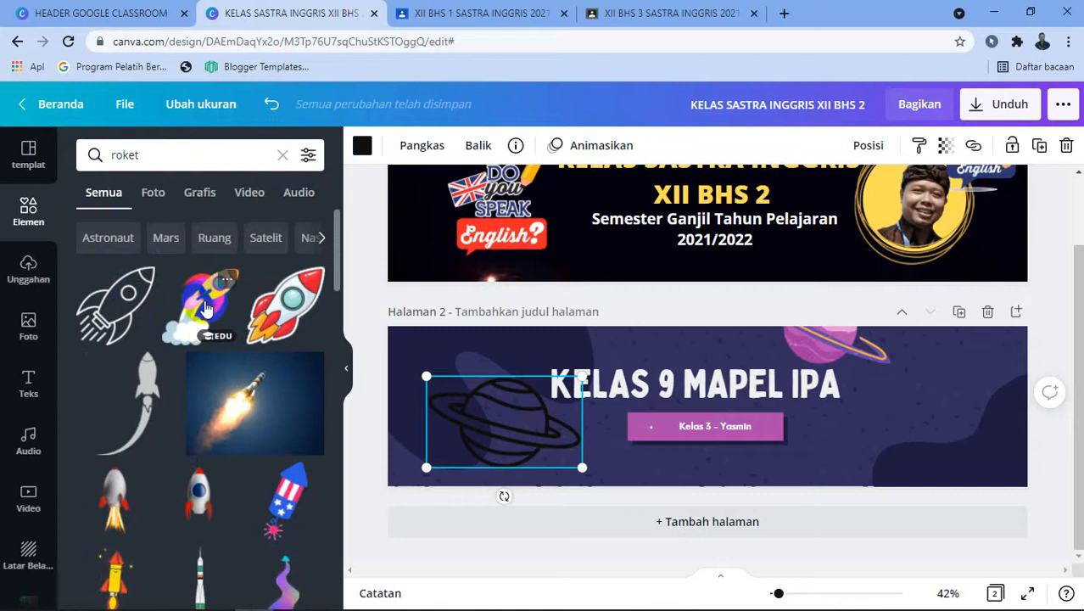
pyautogui.scroll(-3, 206, 307)
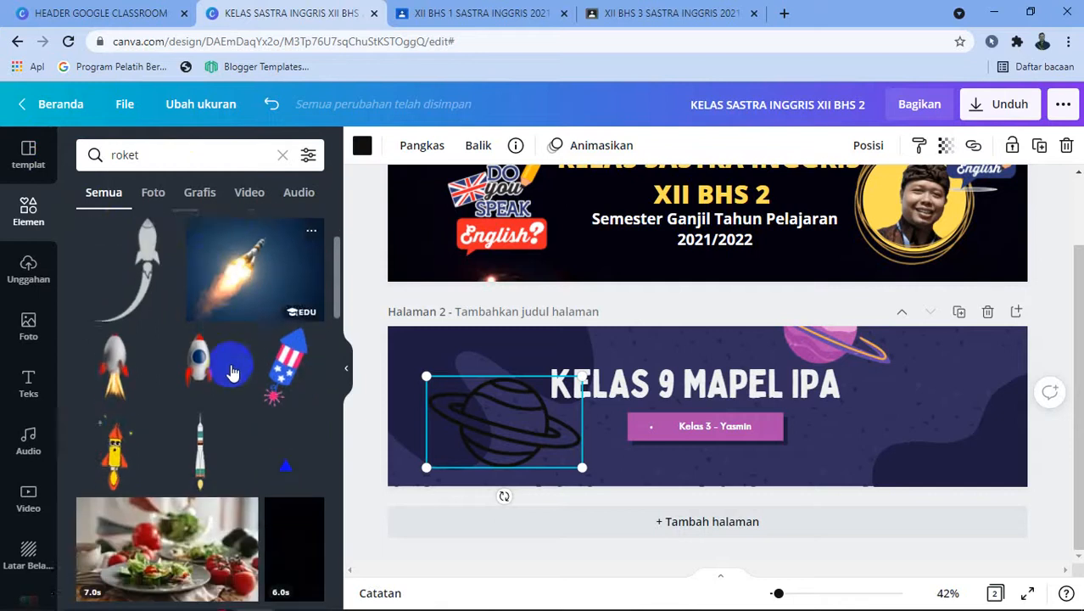
pyautogui.click(174, 329)
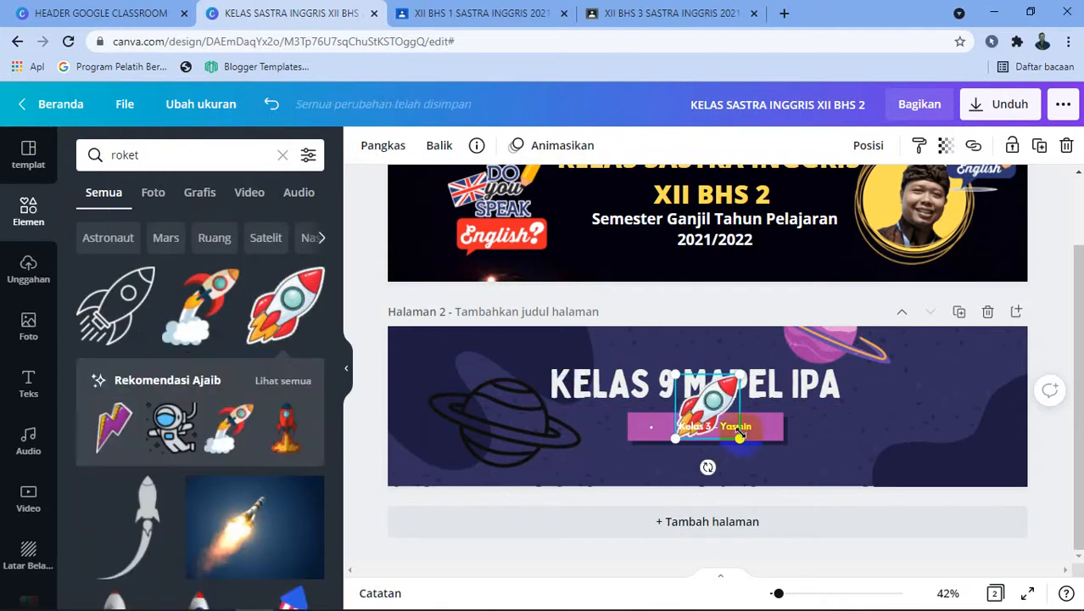
pyautogui.moveTo(742, 439); pyautogui.dragTo(747, 446)
pyautogui.moveTo(715, 407); pyautogui.dragTo(501, 387)
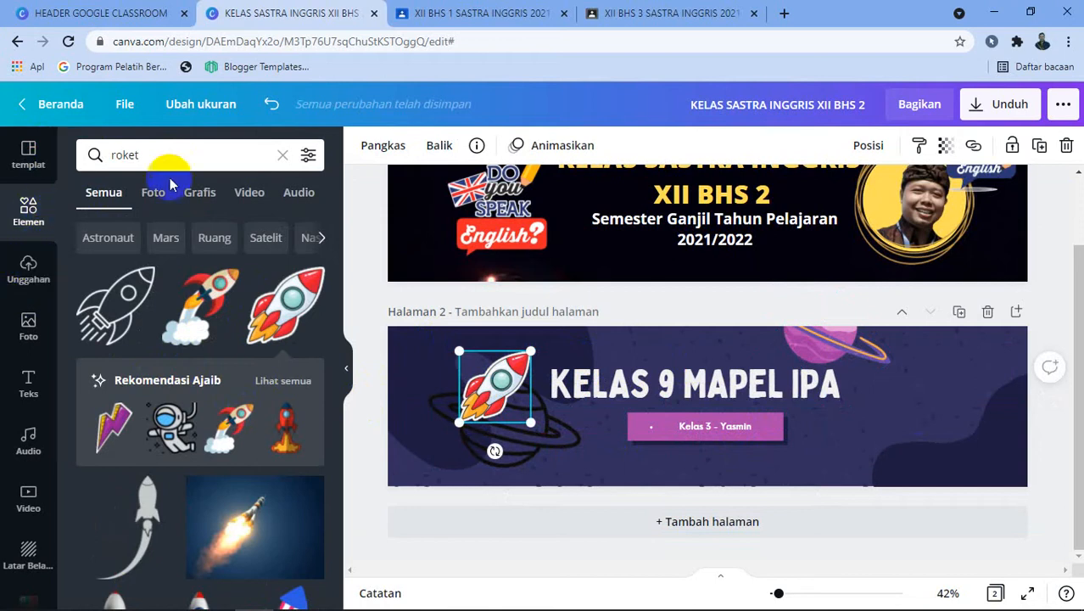
# Add a rounded square from the Garis & Bentuk collection, enlarge it, and place it to the right of the page 2 title
pyautogui.click(281, 157)
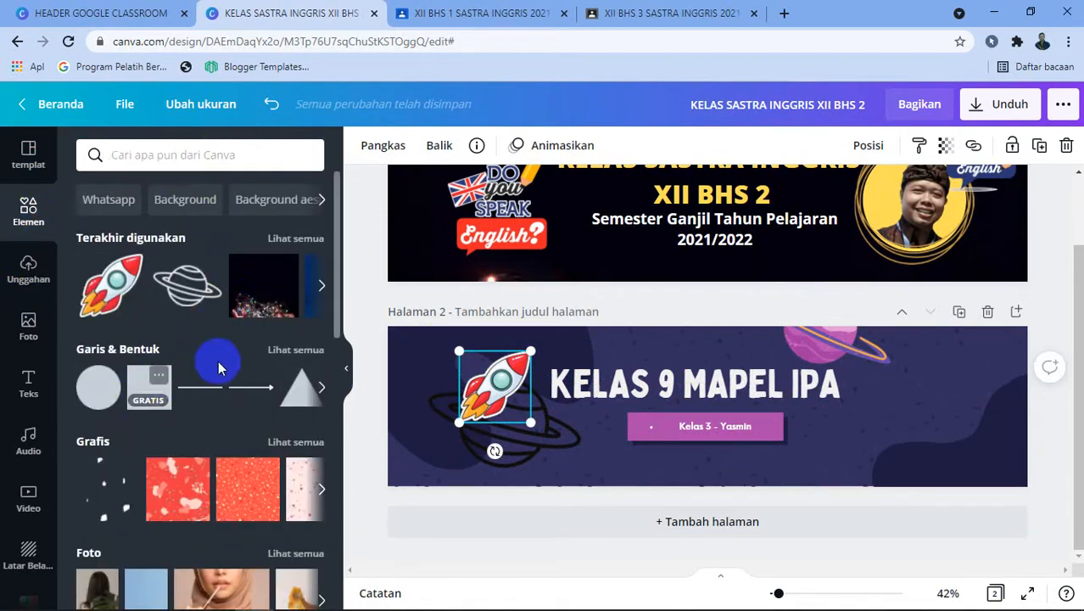
pyautogui.click(292, 358)
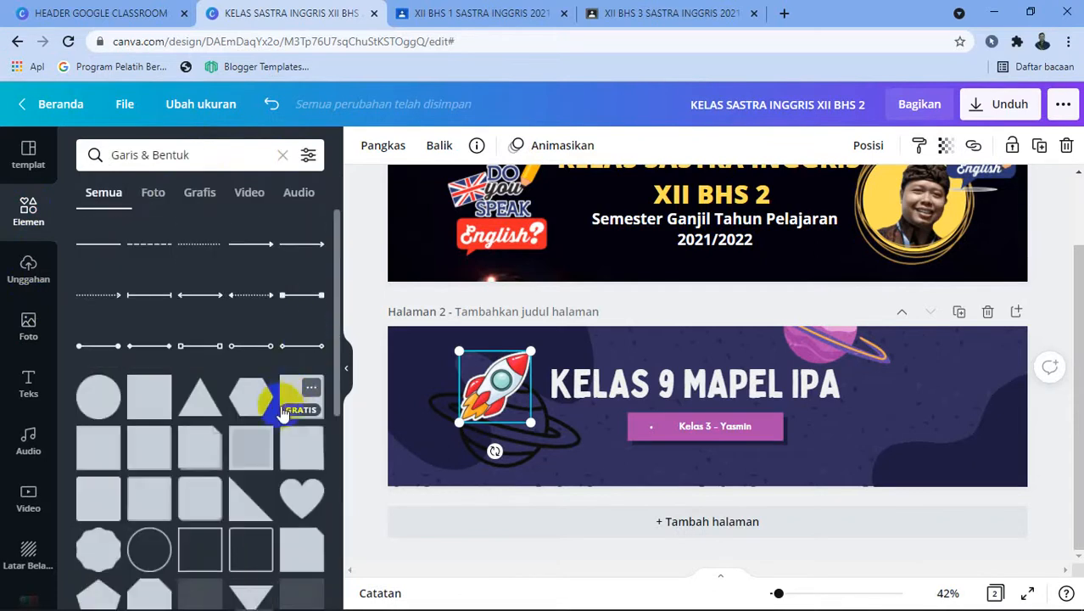
pyautogui.scroll(-2, 303, 389)
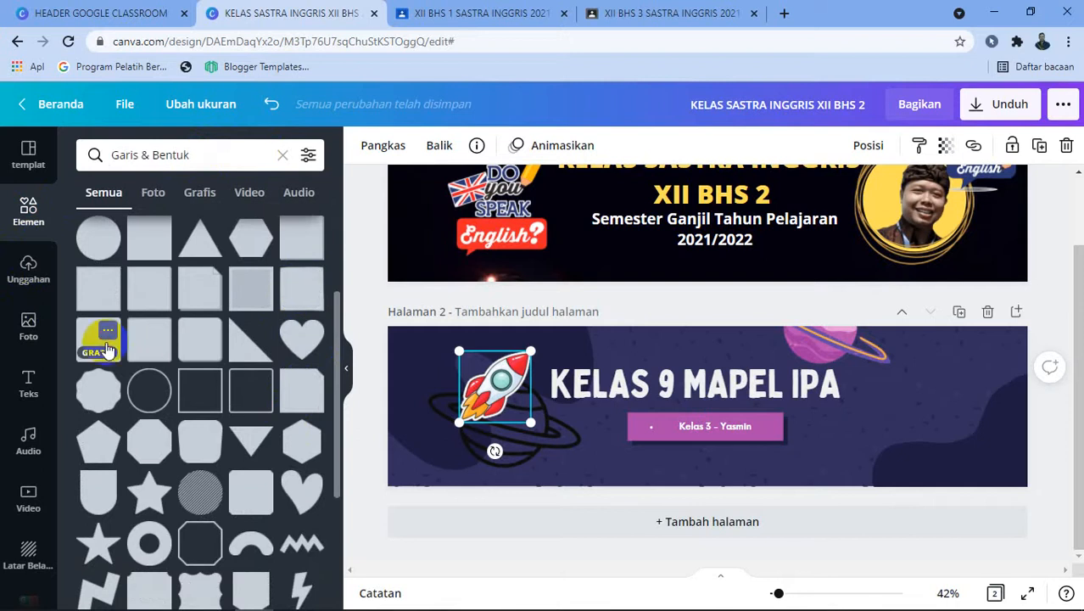
pyautogui.click(106, 350)
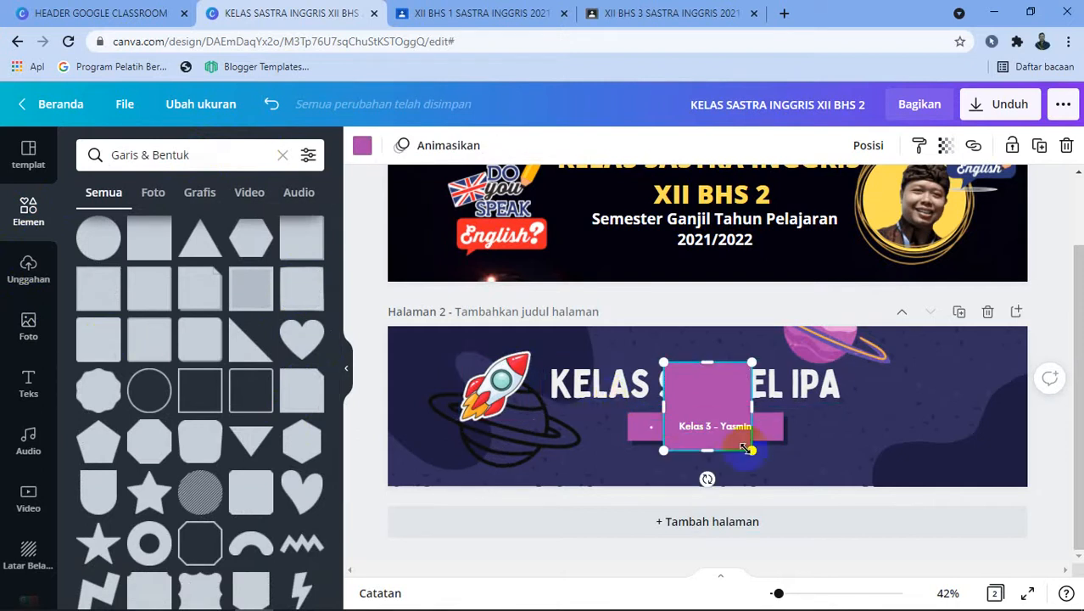
pyautogui.moveTo(746, 449); pyautogui.dragTo(769, 467)
pyautogui.moveTo(782, 404); pyautogui.dragTo(916, 413)
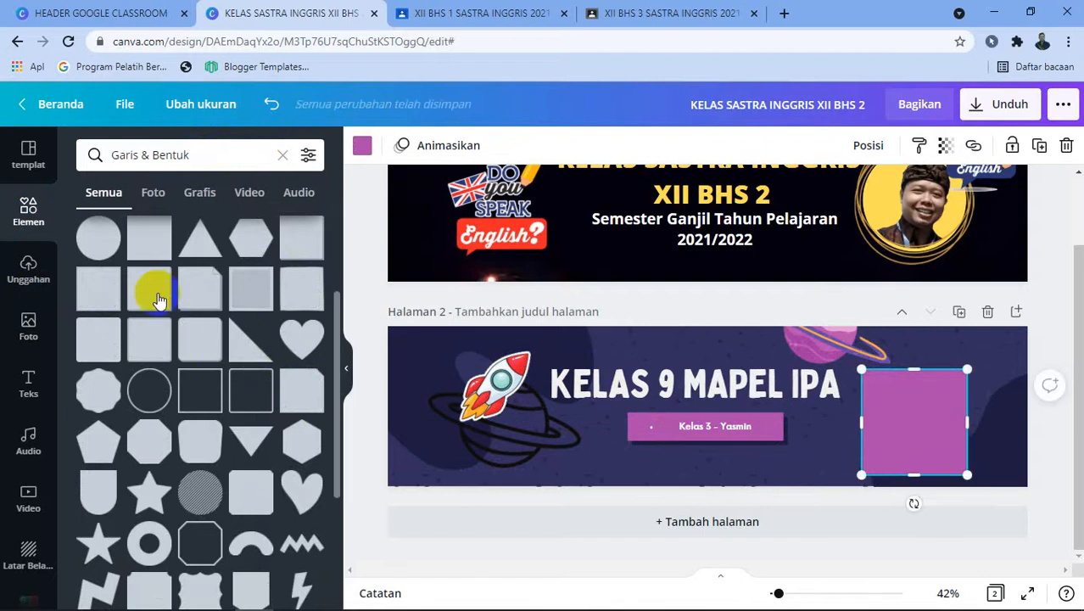
# Search the elements for "bingkai", add the rounded square frame, and center it slightly smaller inside the purple square to leave a border
pyautogui.click(283, 158)
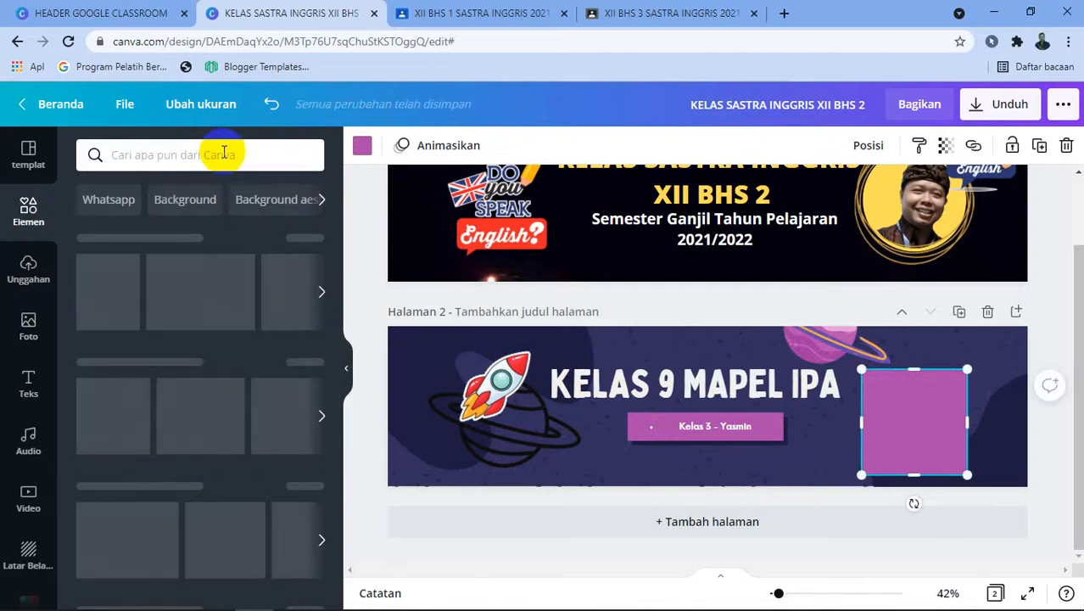
pyautogui.write('bingkai')
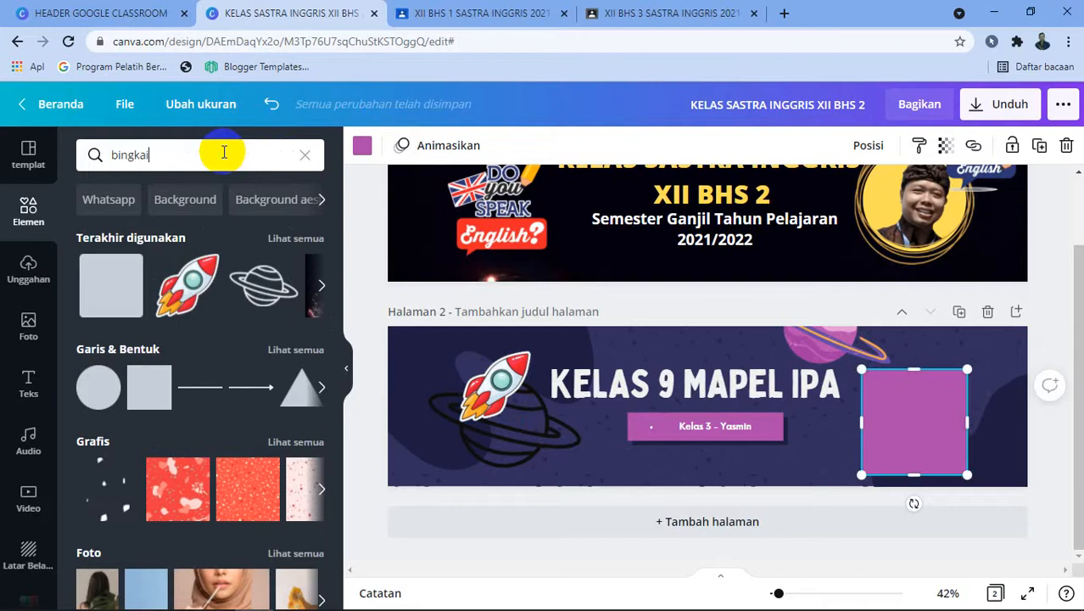
pyautogui.press('Return')
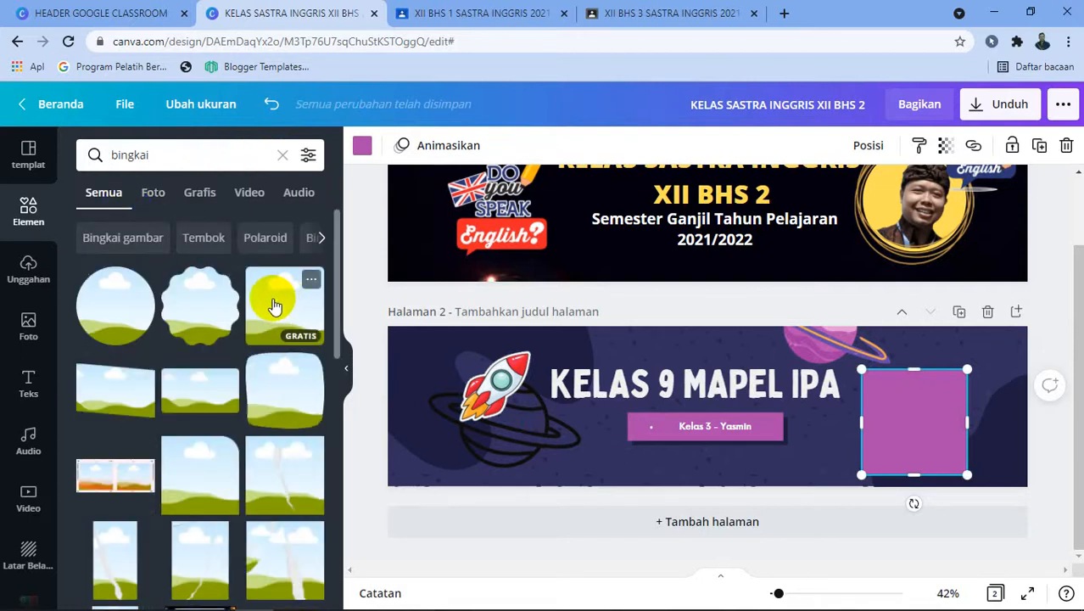
pyautogui.click(273, 304)
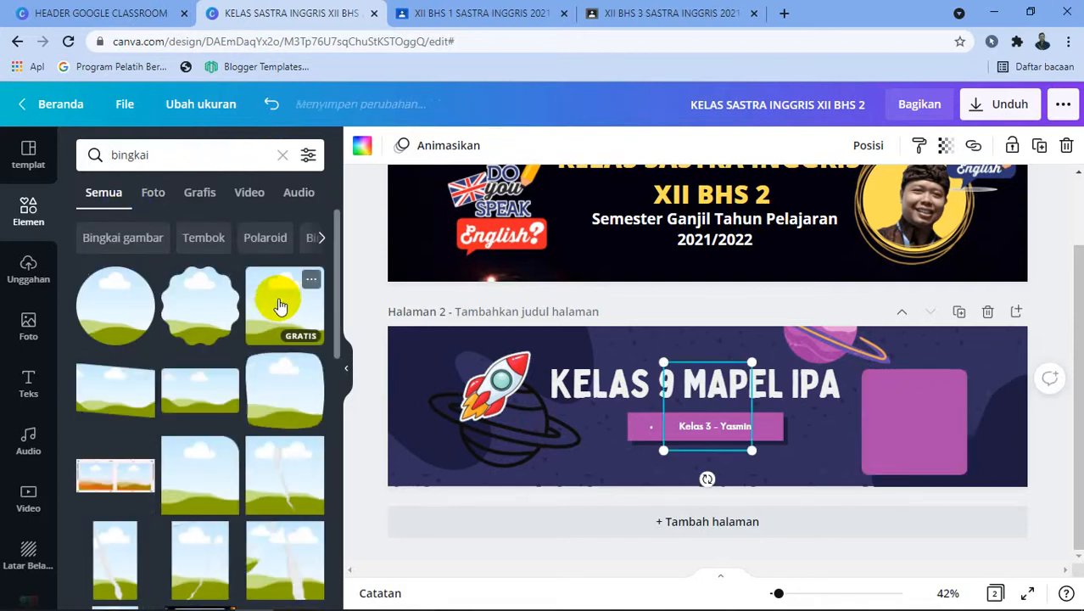
pyautogui.moveTo(761, 458); pyautogui.dragTo(769, 468)
pyautogui.click(733, 427)
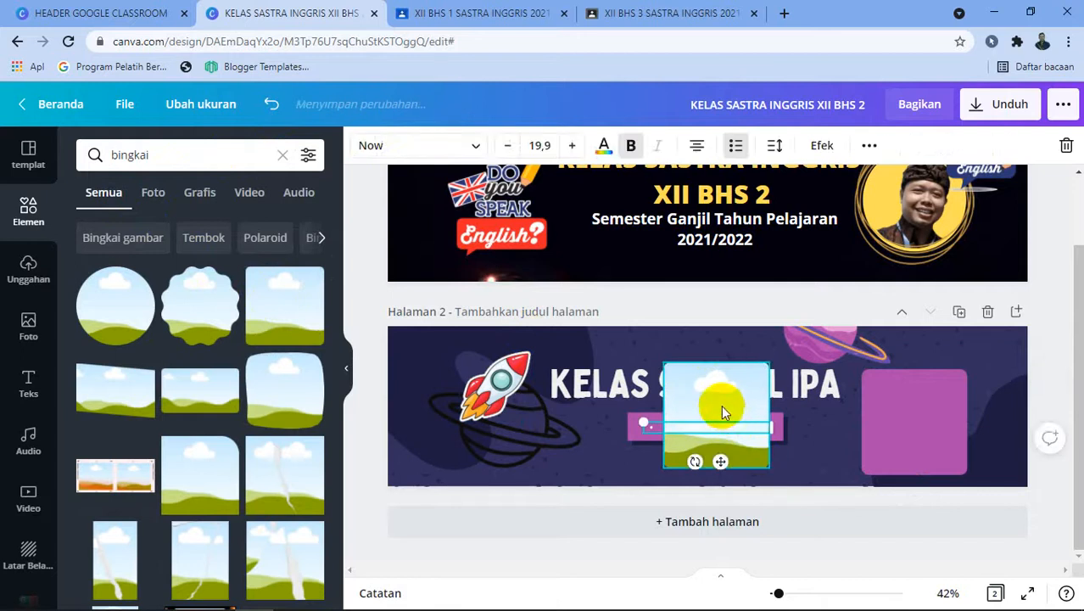
pyautogui.moveTo(721, 405); pyautogui.dragTo(919, 412)
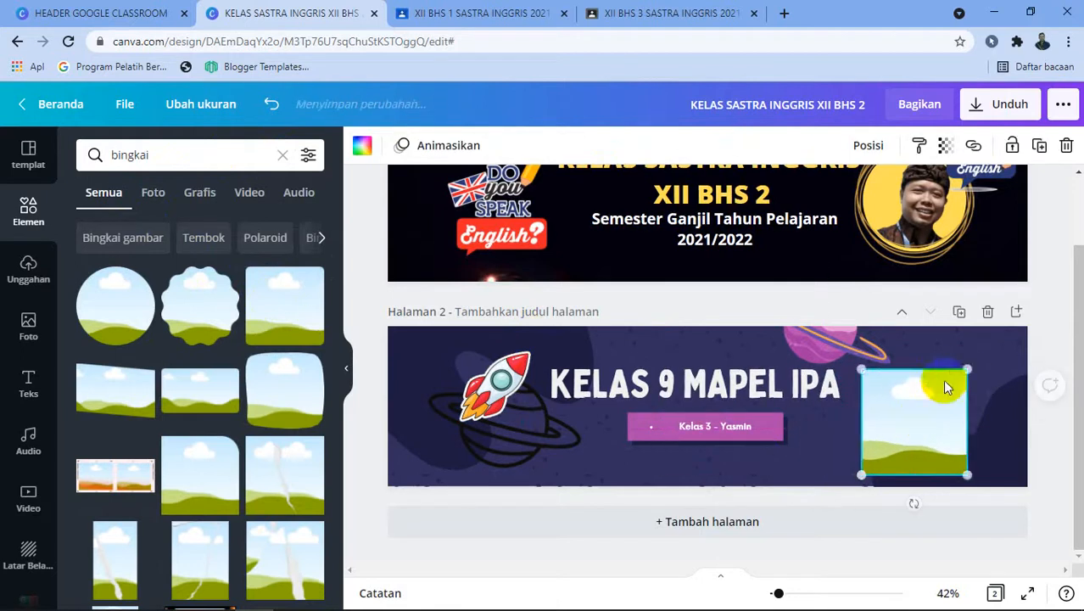
pyautogui.moveTo(968, 369); pyautogui.dragTo(938, 397)
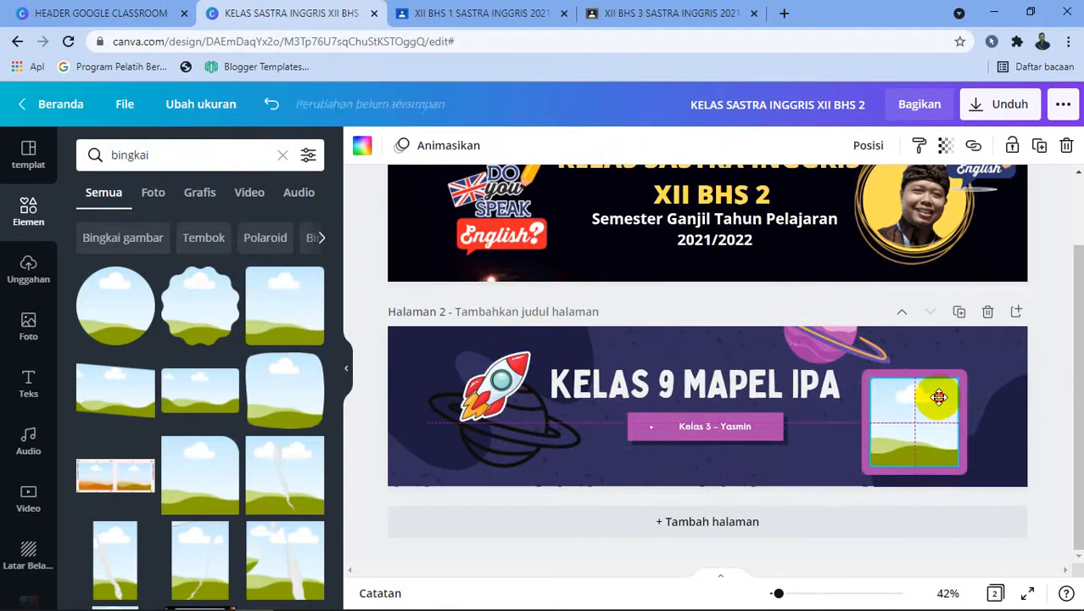
# Fill the square frame on page 2 with the uploaded portrait of the man wearing a traditional headdress
pyautogui.click(28, 272)
pyautogui.scroll(-1, 325, 380)
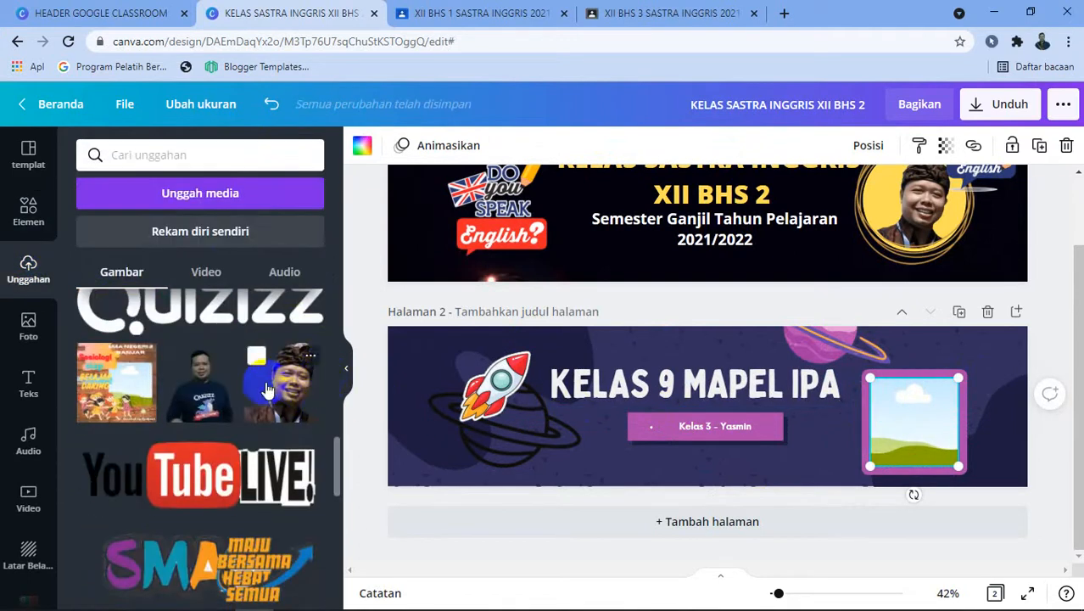
pyautogui.click(285, 406)
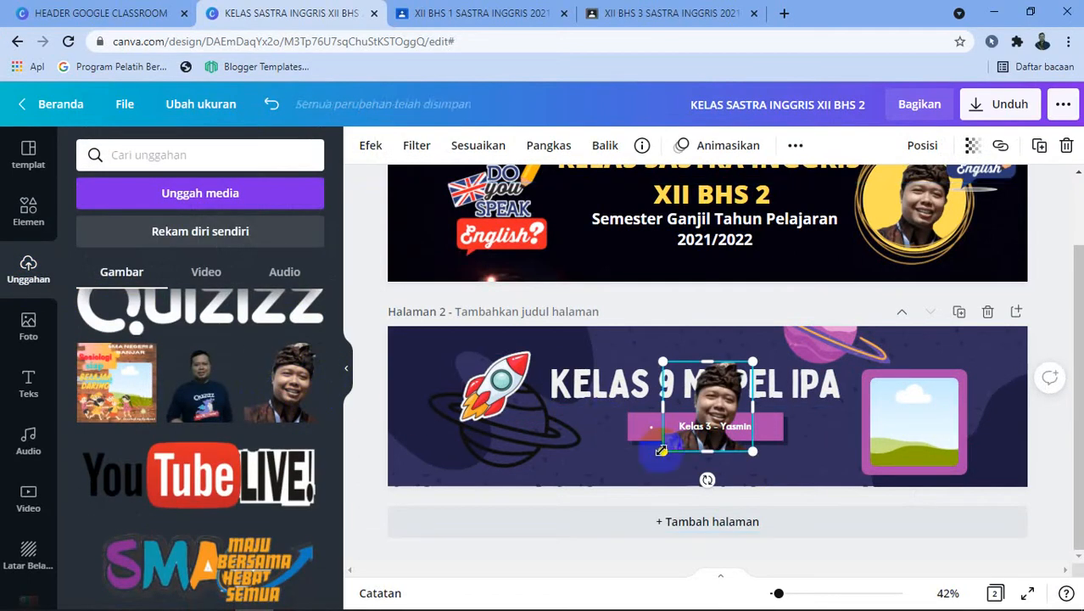
pyautogui.moveTo(654, 454); pyautogui.dragTo(872, 459)
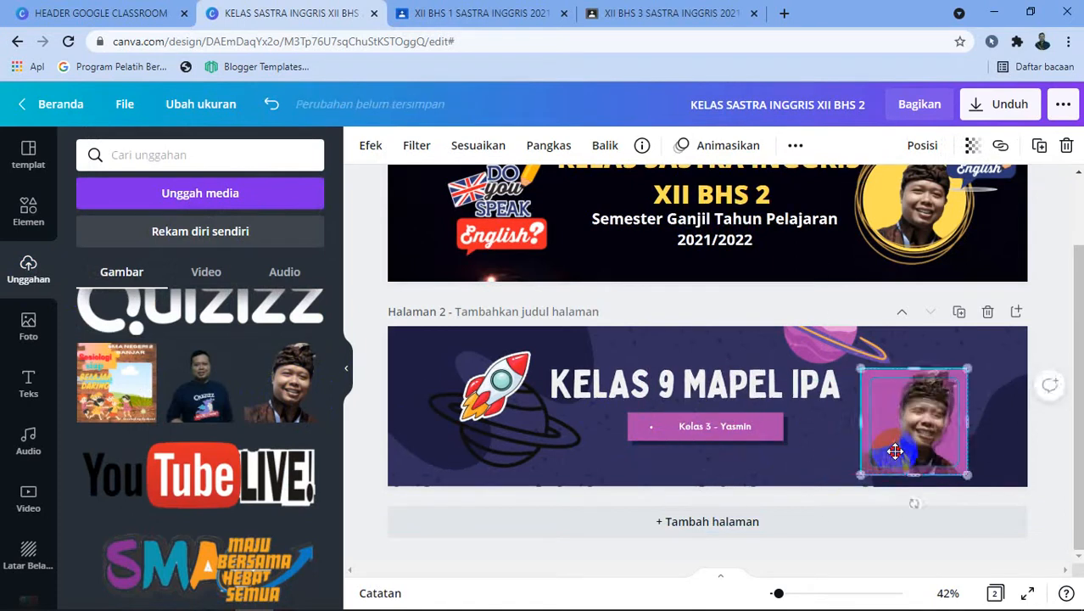
pyautogui.click(622, 476)
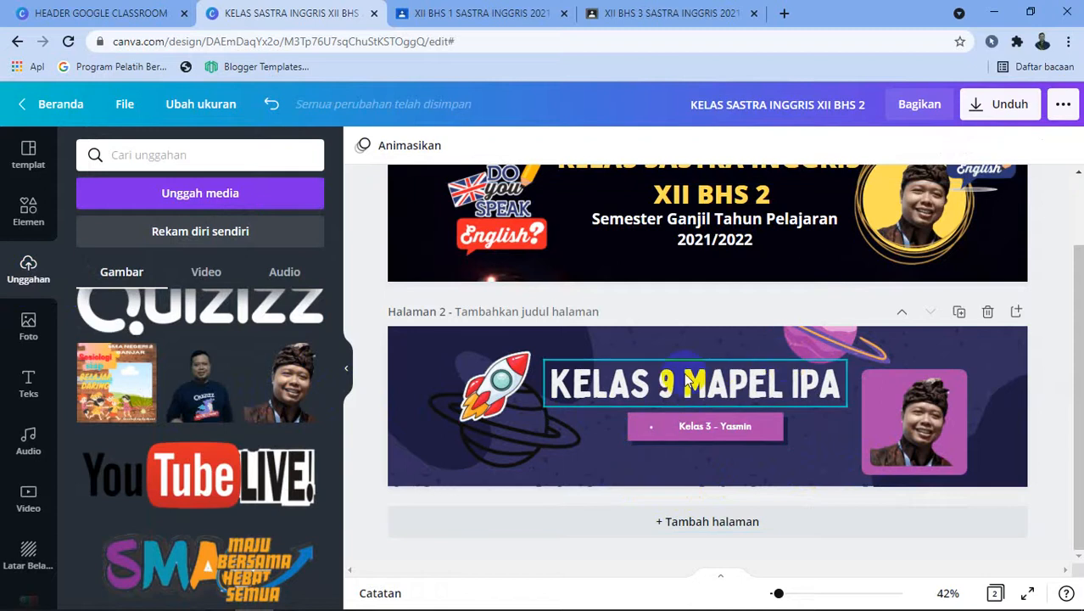
# Set up the download as PNG with only Halaman 1 selected
pyautogui.click(1009, 105)
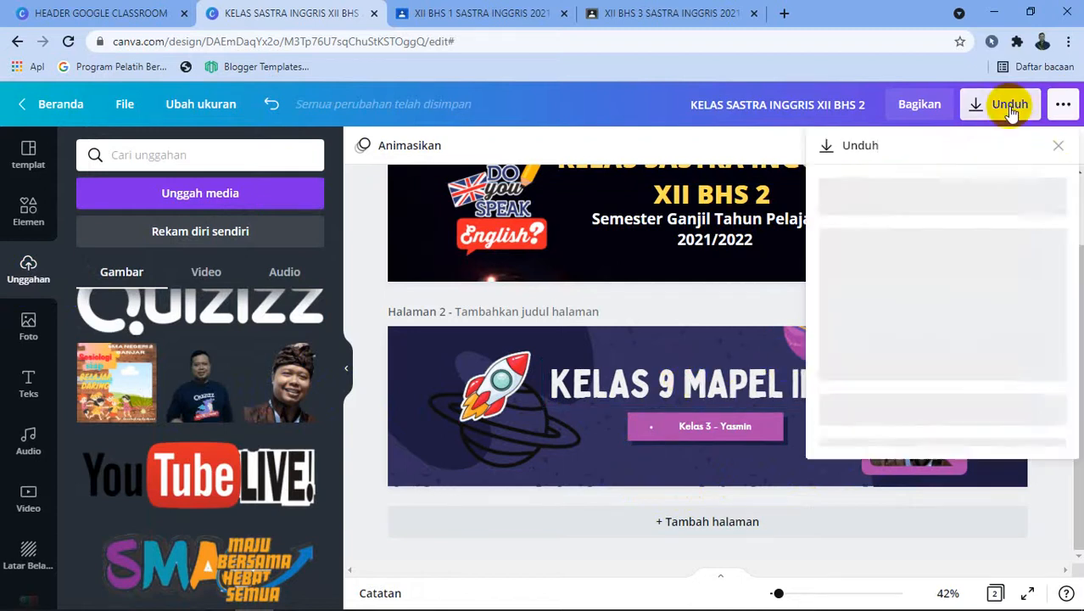
pyautogui.click(1044, 214)
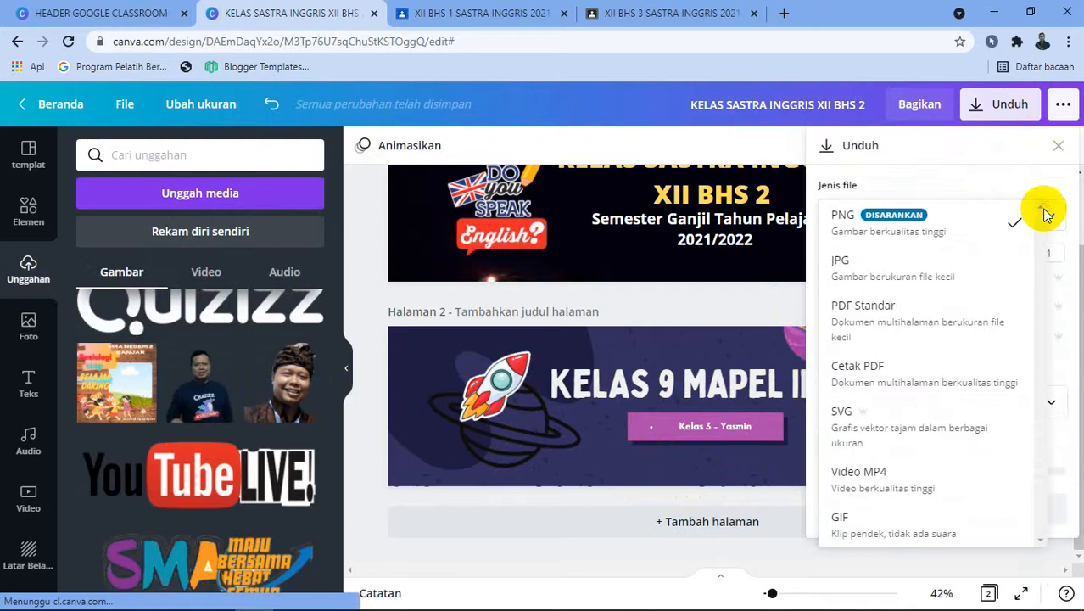
pyautogui.click(904, 231)
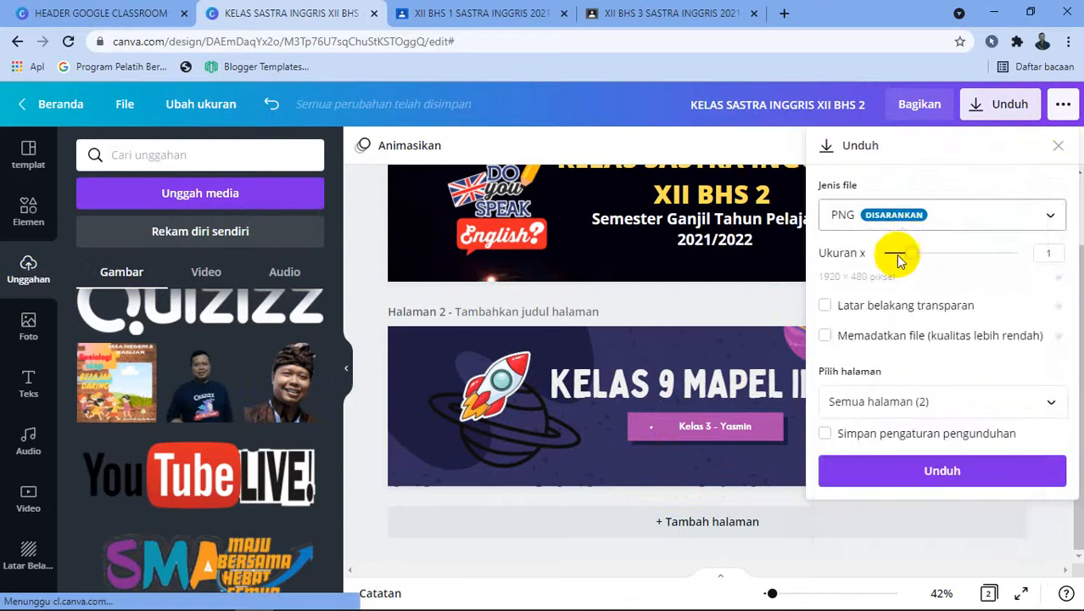
pyautogui.click(1052, 402)
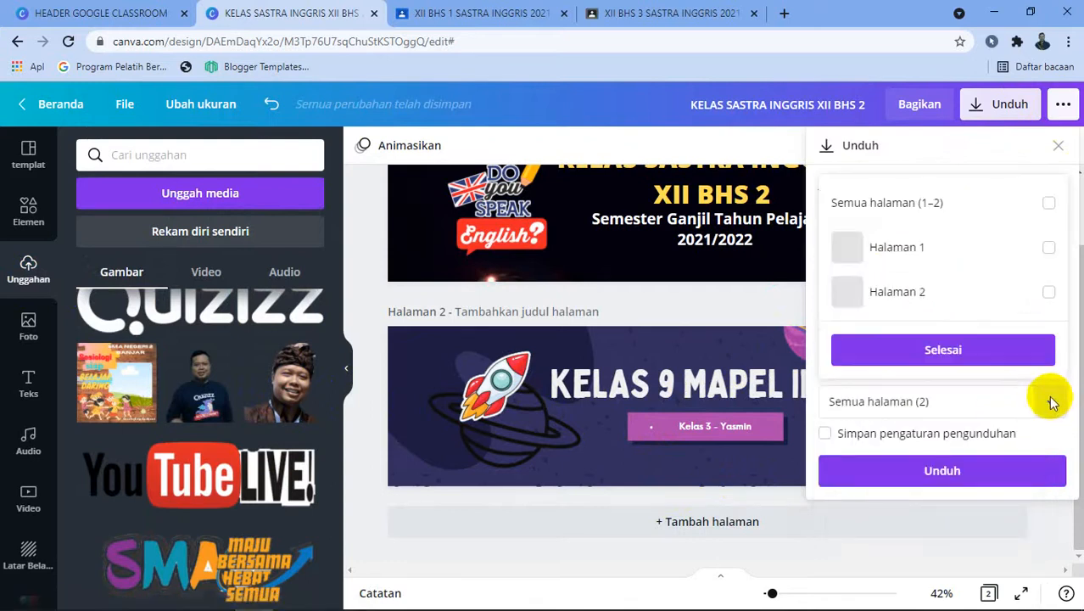
pyautogui.click(1047, 251)
pyautogui.click(974, 360)
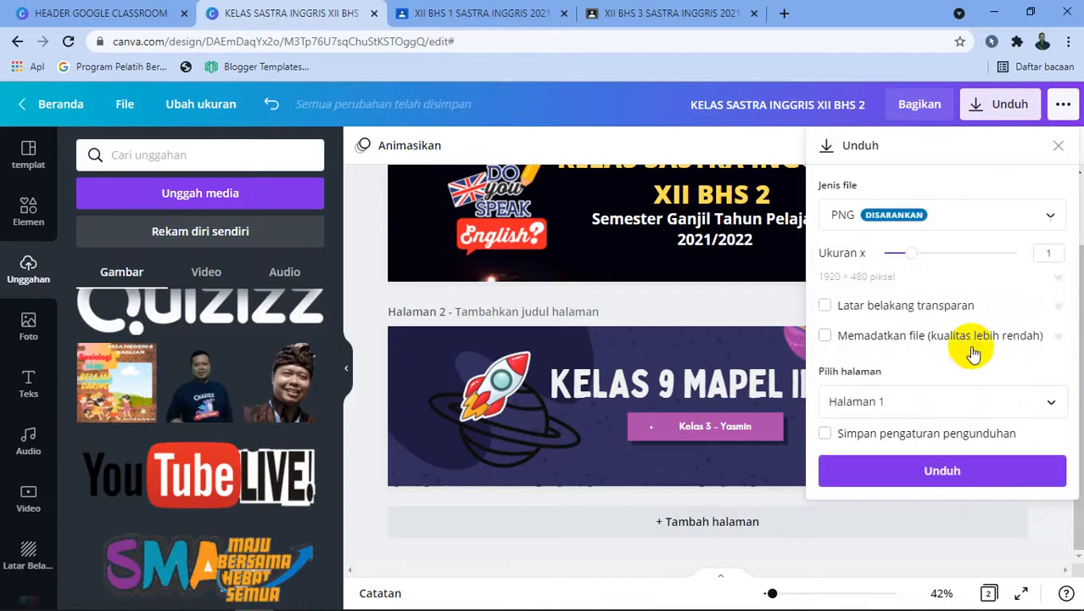
# Download page 1 of the banner design as a PNG and dismiss the saved-design message
pyautogui.click(943, 466)
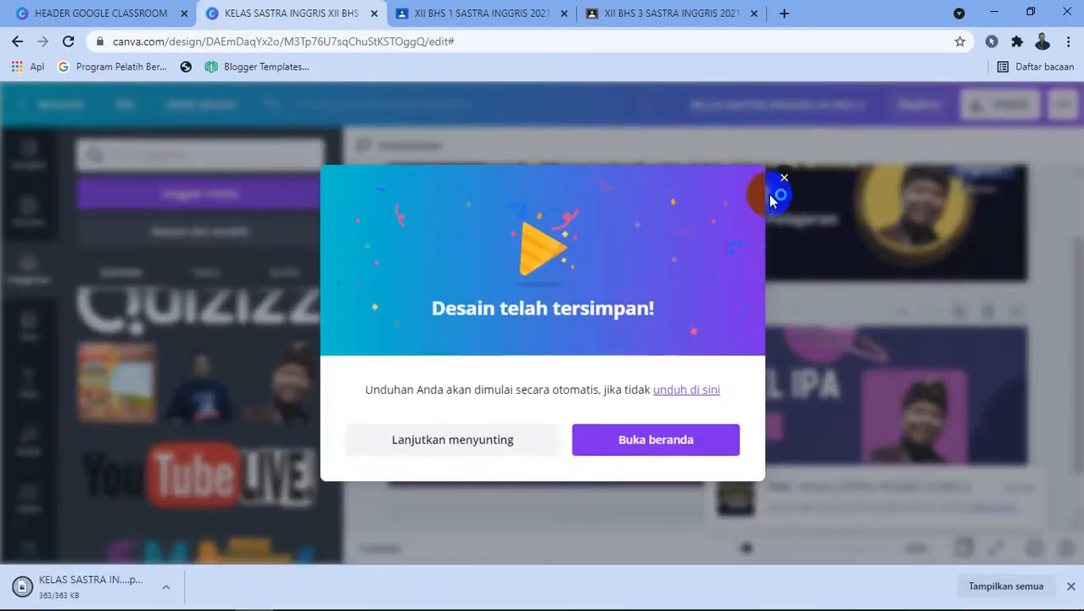
pyautogui.click(784, 179)
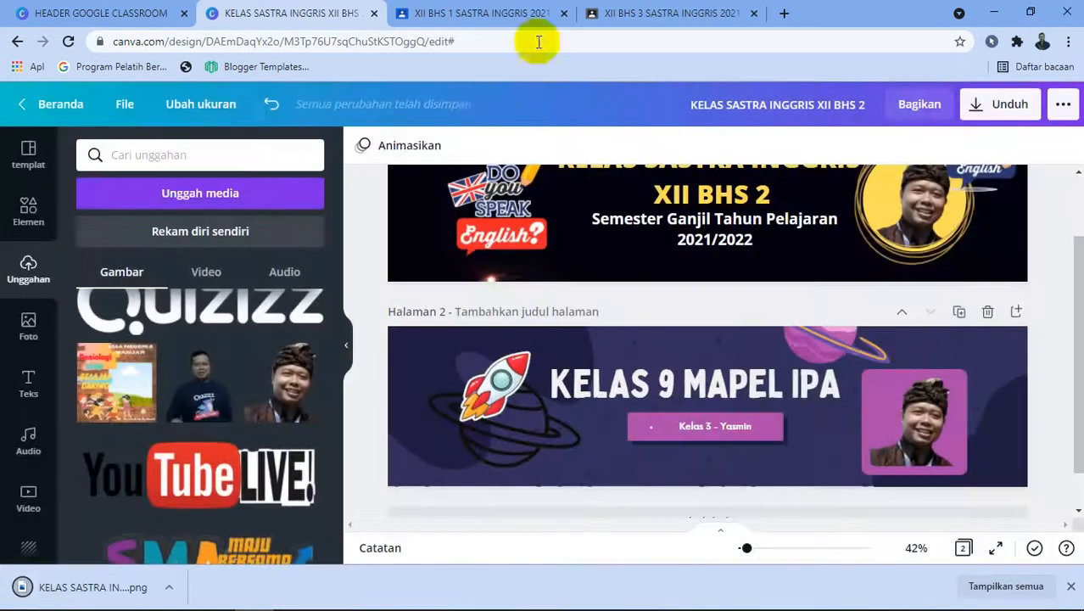
# Switch to Google Classroom and open the class XII BHS 2 SASTRA INGGRIS 2021
pyautogui.click(469, 13)
pyautogui.click(28, 107)
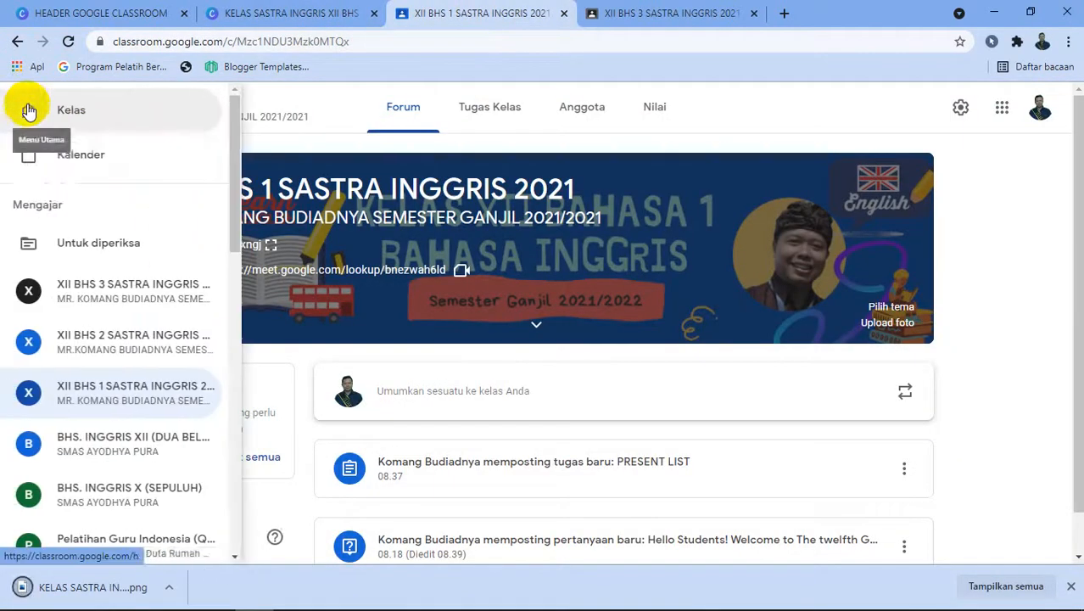
pyautogui.click(113, 347)
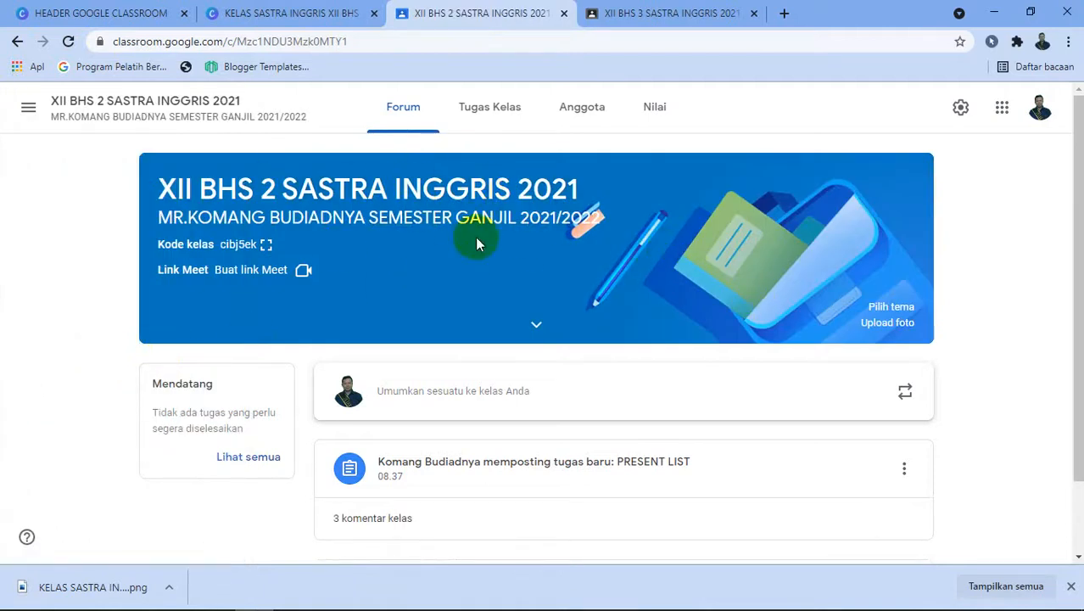
# Upload KELAS SASTRA INGGRIS XII BHS 2.png from the Downloads folder as the class header photo
pyautogui.click(887, 323)
pyautogui.click(851, 142)
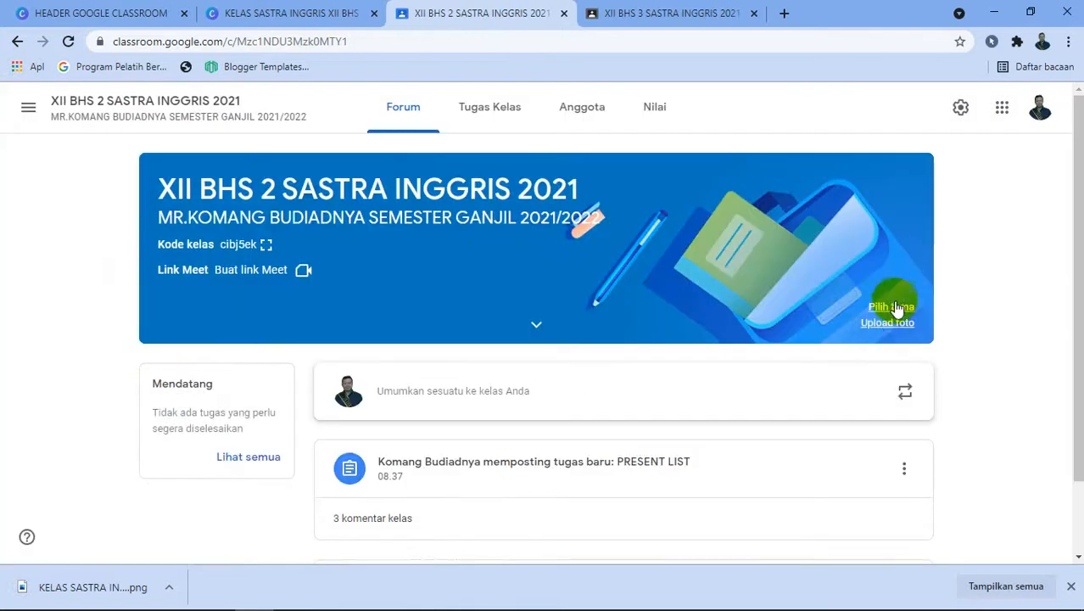
pyautogui.click(892, 321)
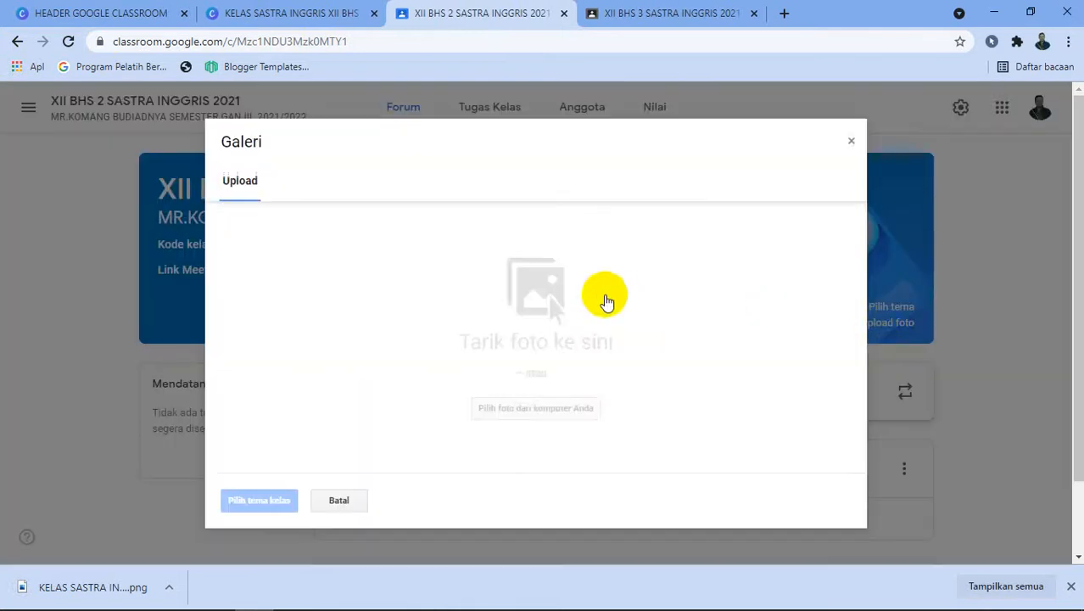
pyautogui.click(543, 411)
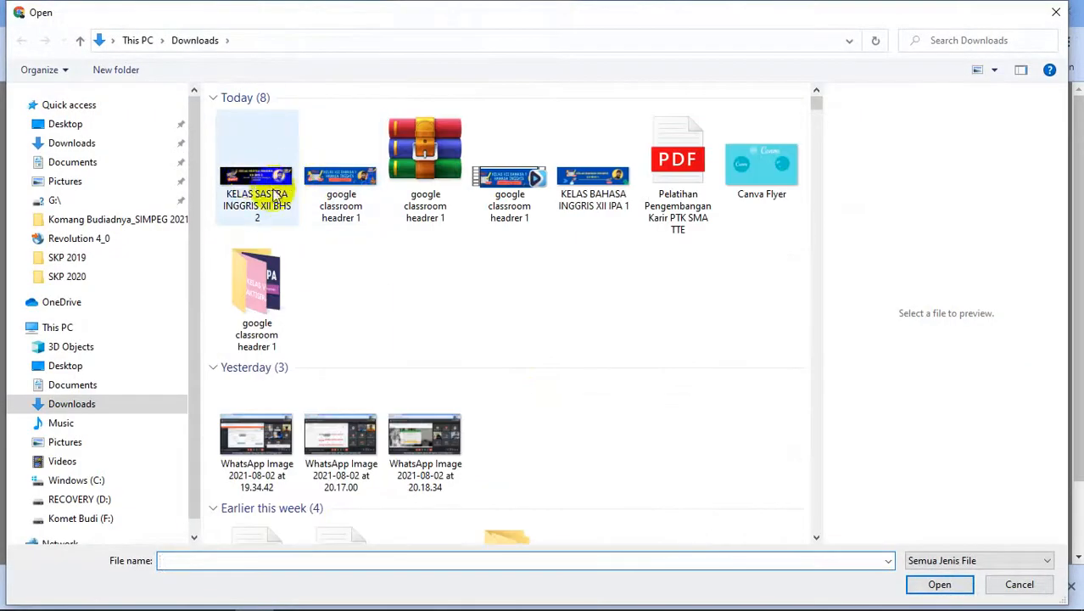
pyautogui.click(252, 182)
pyautogui.doubleClick(252, 183)
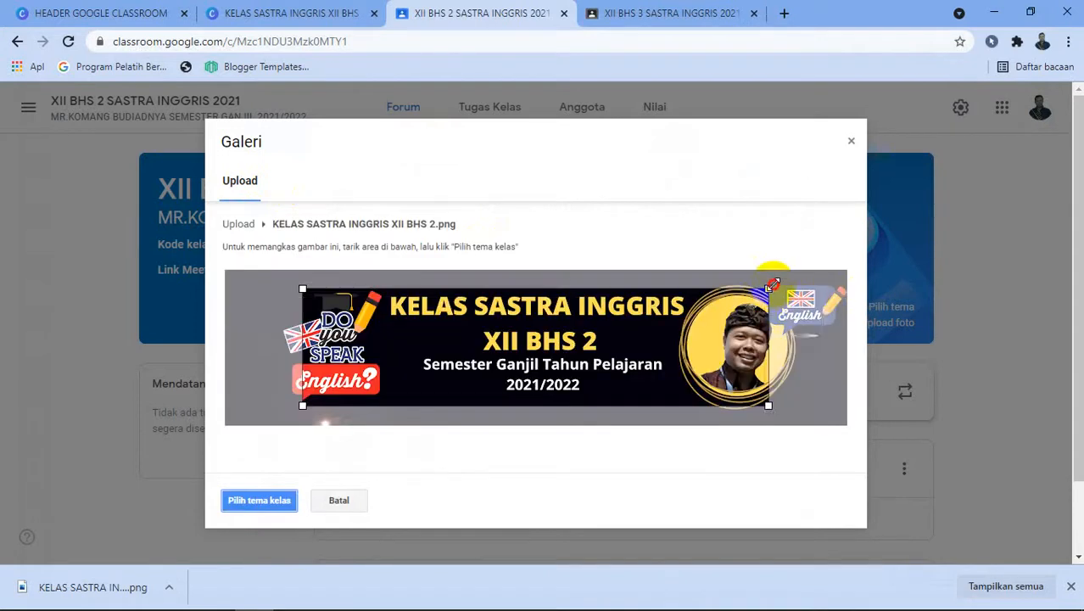
# Enlarge the crop area to cover nearly the whole banner, including both English graphics, and apply it as the class theme
pyautogui.moveTo(768, 289); pyautogui.dragTo(852, 303)
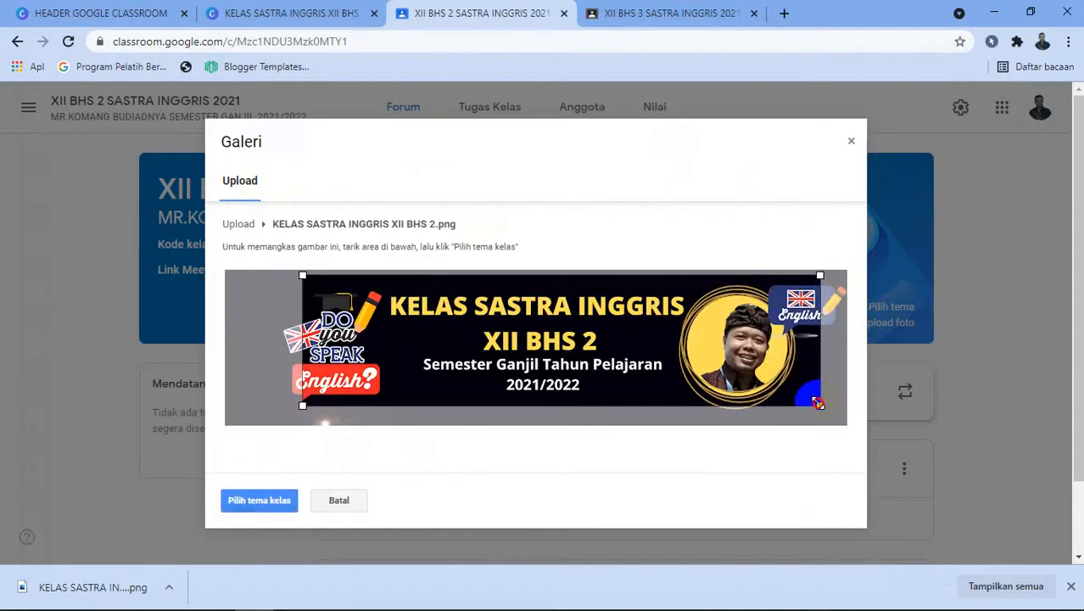
pyautogui.moveTo(820, 405); pyautogui.dragTo(847, 441)
pyautogui.moveTo(250, 409)
pyautogui.mouseDown()
pyautogui.moveTo(167, 414)
pyautogui.moveTo(286, 424)
pyautogui.moveTo(213, 435)
pyautogui.mouseUp()
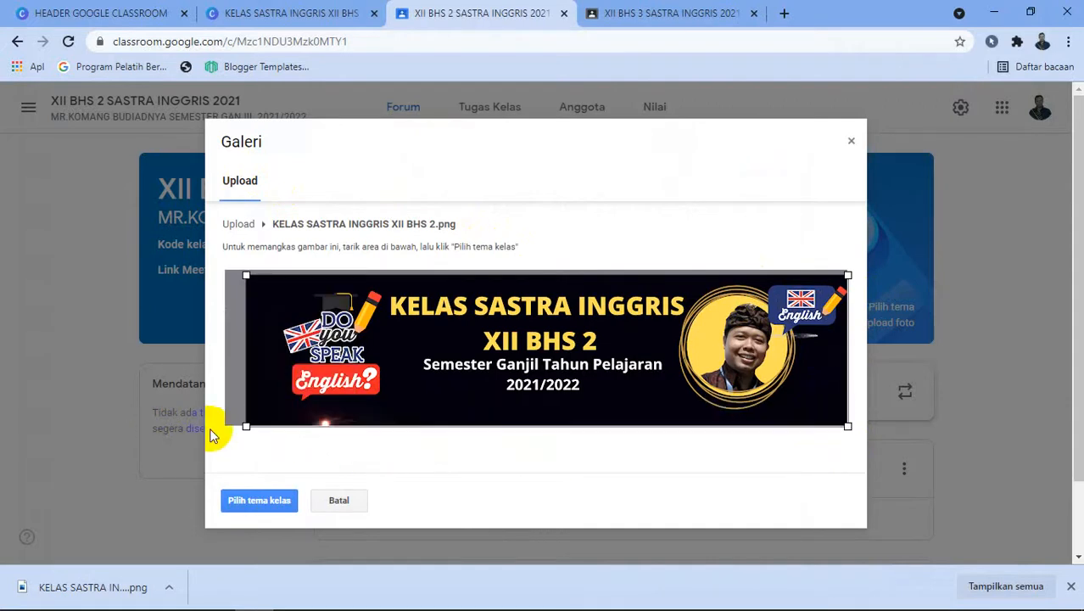
pyautogui.click(240, 500)
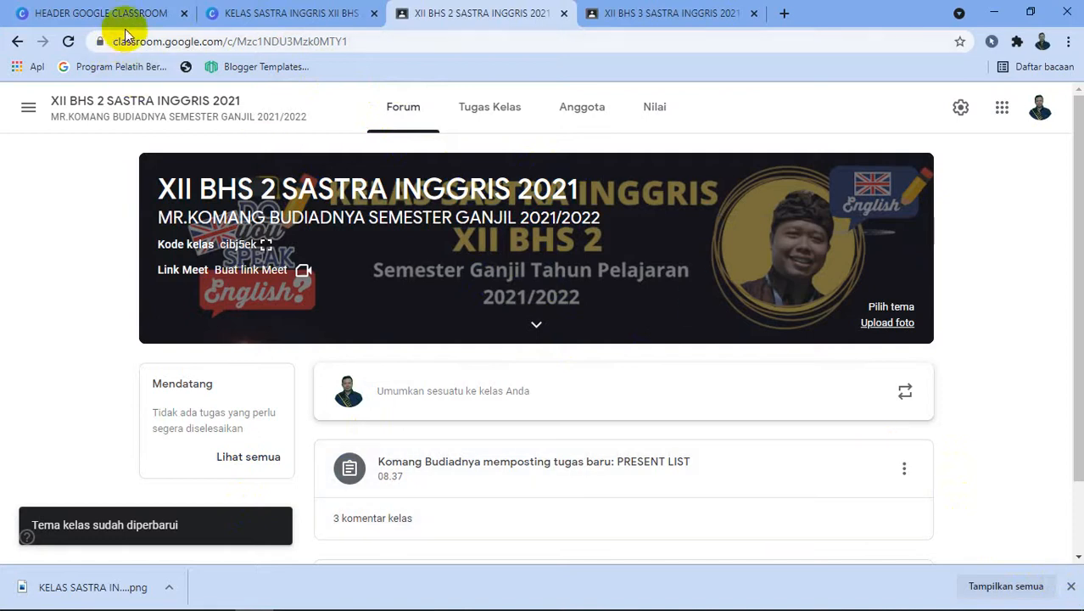
pyautogui.click(103, 13)
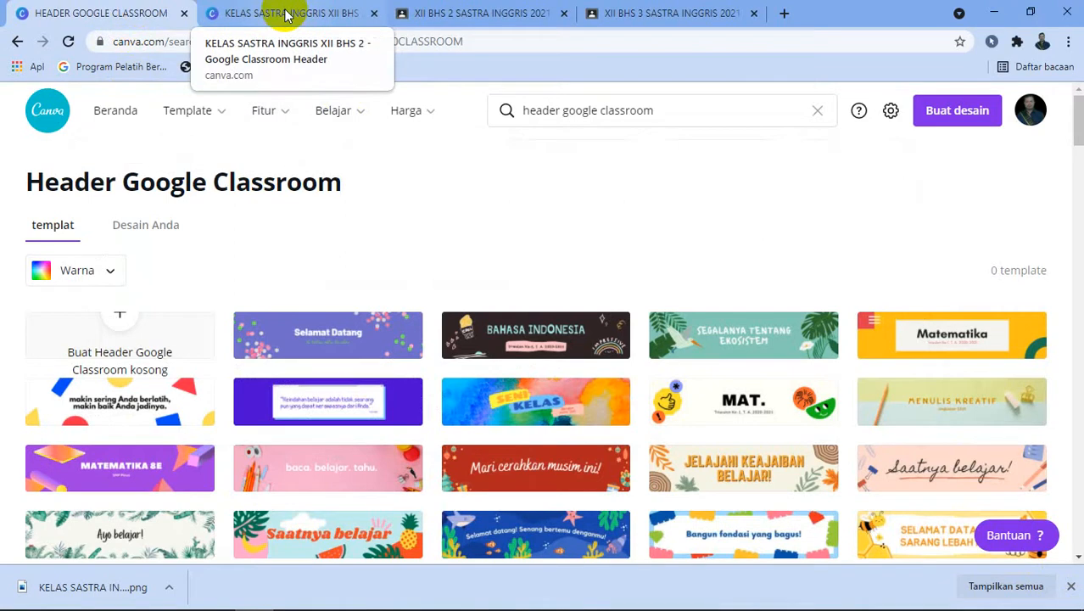
pyautogui.moveTo(751, 607)
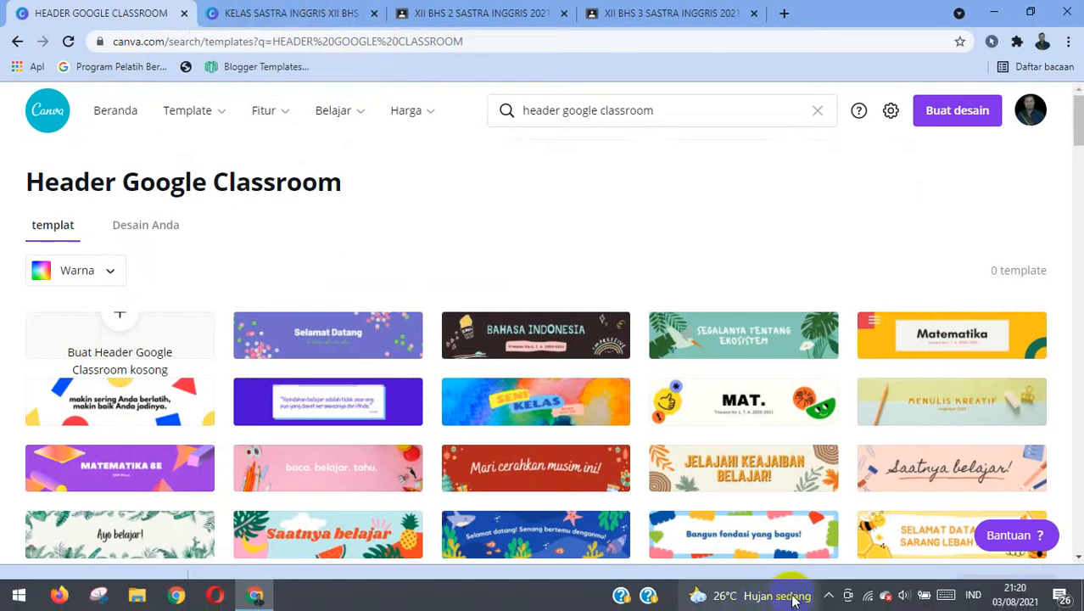